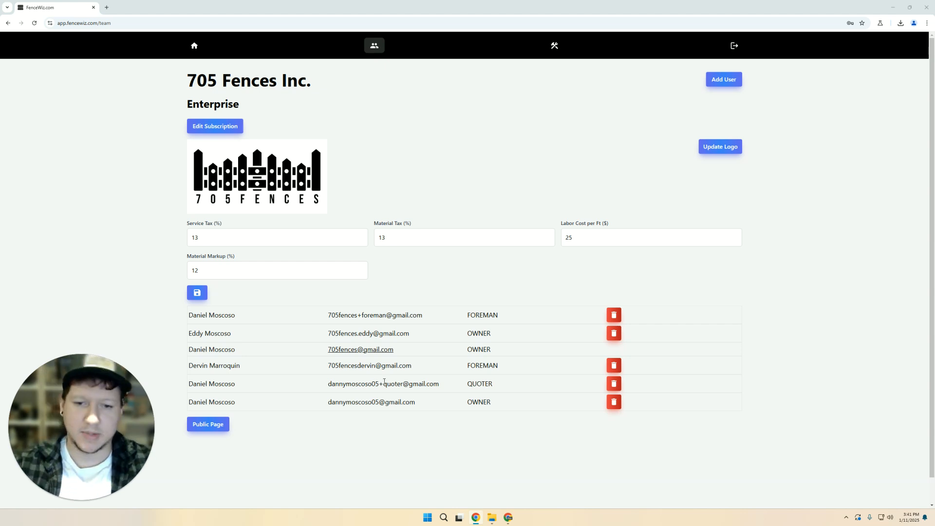
# - Open the Public Page Setup and browse its embed code and fence design calculator grid
pyautogui.click(208, 424)
pyautogui.scroll(-3, 157, 308)
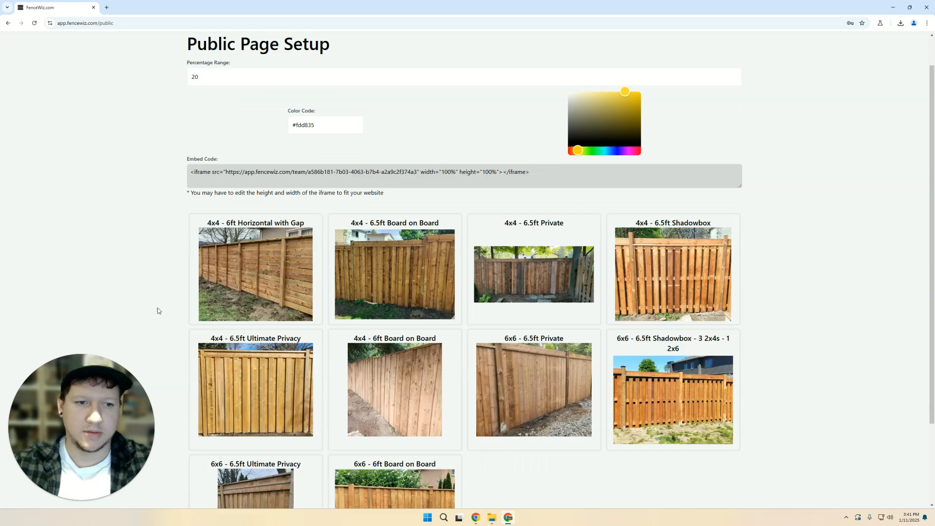
pyautogui.scroll(3, 452, 253)
pyautogui.scroll(-3, 375, 150)
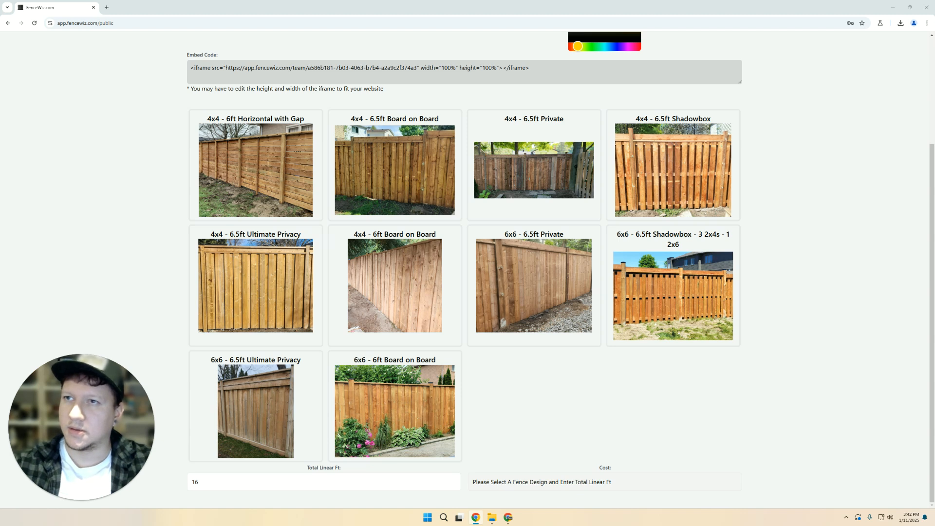
pyautogui.moveTo(0, 141); pyautogui.dragTo(823, 52)
pyautogui.scroll(-10, 814, 169)
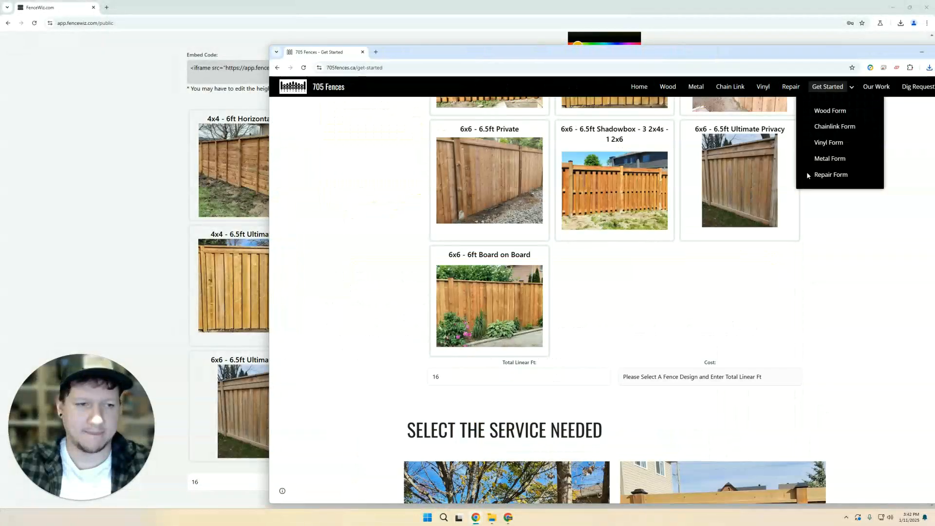
# - Move the 705 Fences website over the FenceWiz page and scroll its Get Started page
pyautogui.scroll(-8, 841, 276)
pyautogui.scroll(7, 845, 276)
pyautogui.scroll(8, 847, 276)
pyautogui.scroll(-6, 849, 276)
pyautogui.scroll(4, 516, 360)
pyautogui.scroll(-2, 619, 316)
pyautogui.moveTo(591, 49); pyautogui.dragTo(611, 126)
pyautogui.scroll(2, 120, 172)
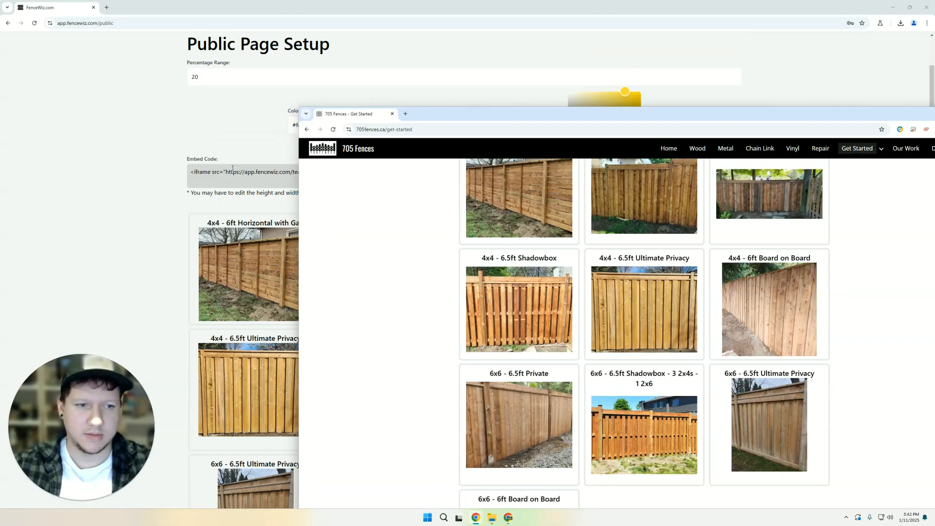
pyautogui.scroll(2, 510, 267)
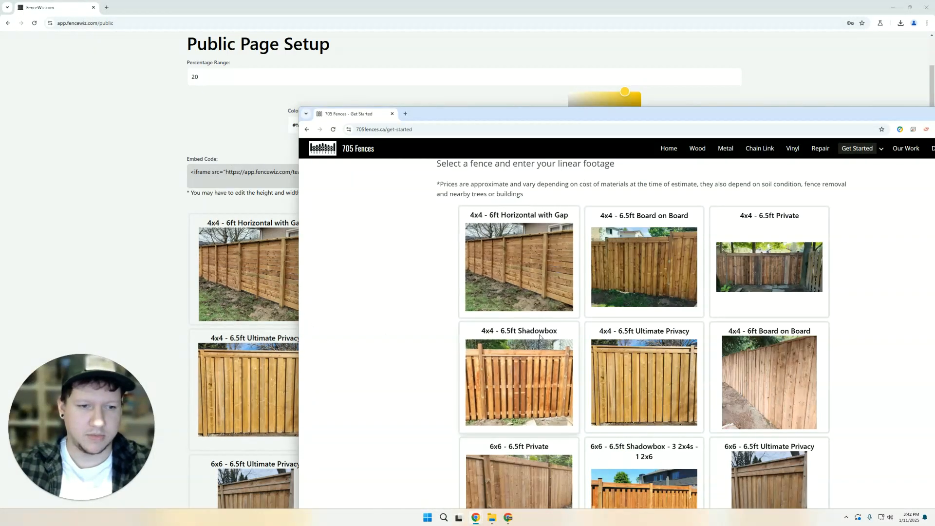
pyautogui.moveTo(687, 113); pyautogui.dragTo(494, 116)
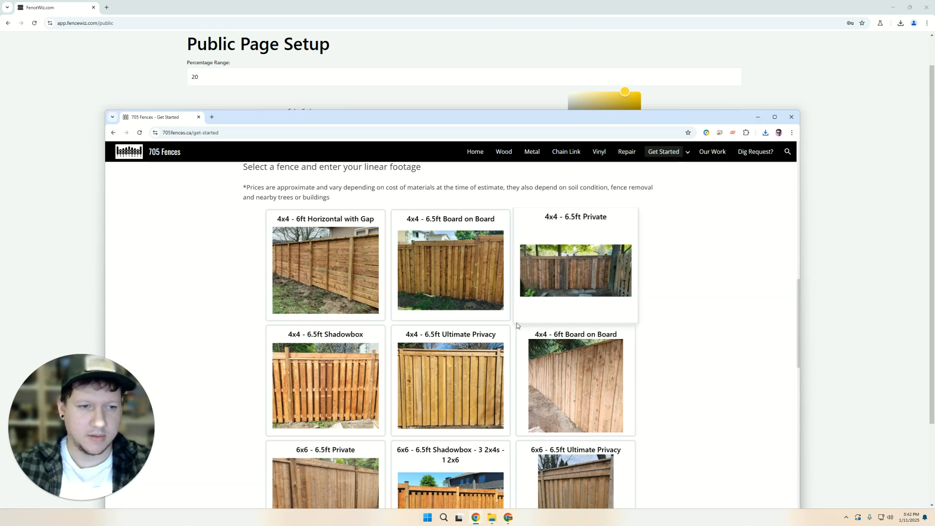
pyautogui.scroll(-2, 314, 409)
# - Price 16 linear ft of 6x6 - 6.5ft Private fencing at $976.77 - $1465.16, then minimize the site
pyautogui.click(314, 409)
pyautogui.scroll(-3, 314, 409)
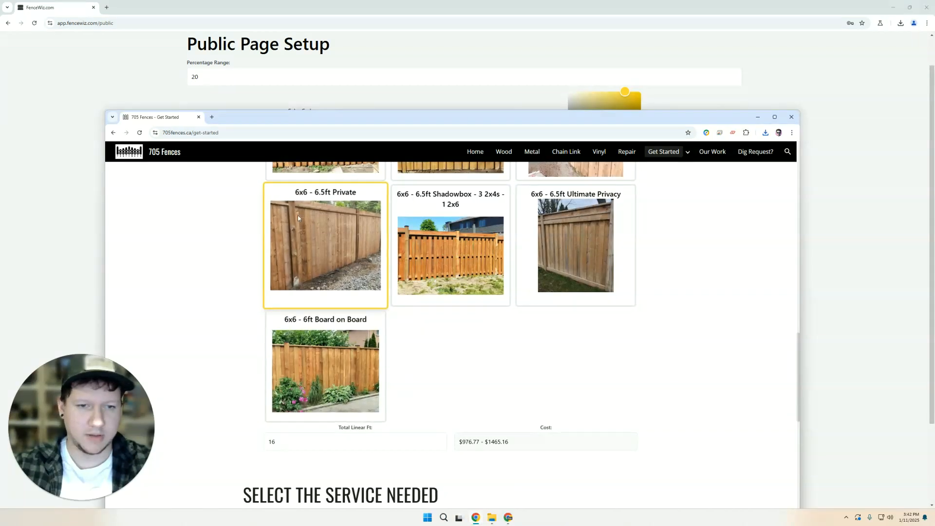
pyautogui.doubleClick(271, 442)
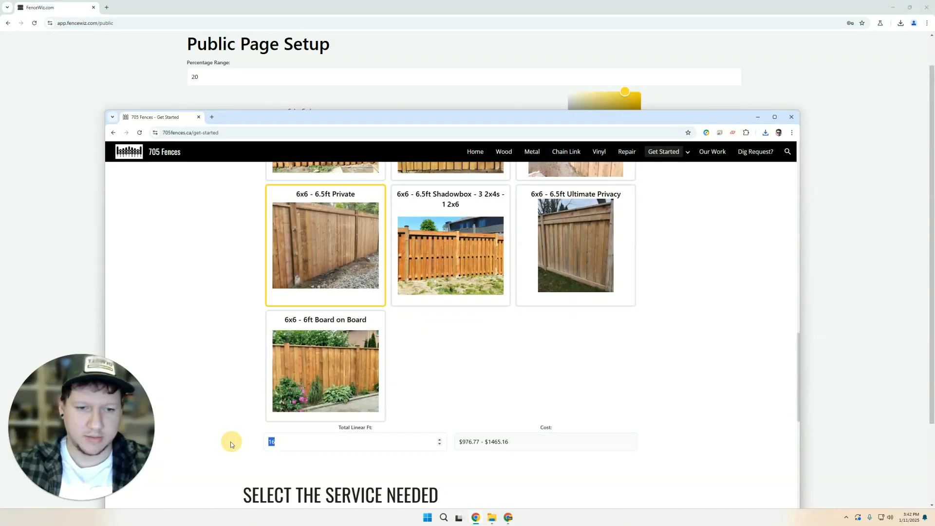
pyautogui.moveTo(465, 442); pyautogui.dragTo(495, 441)
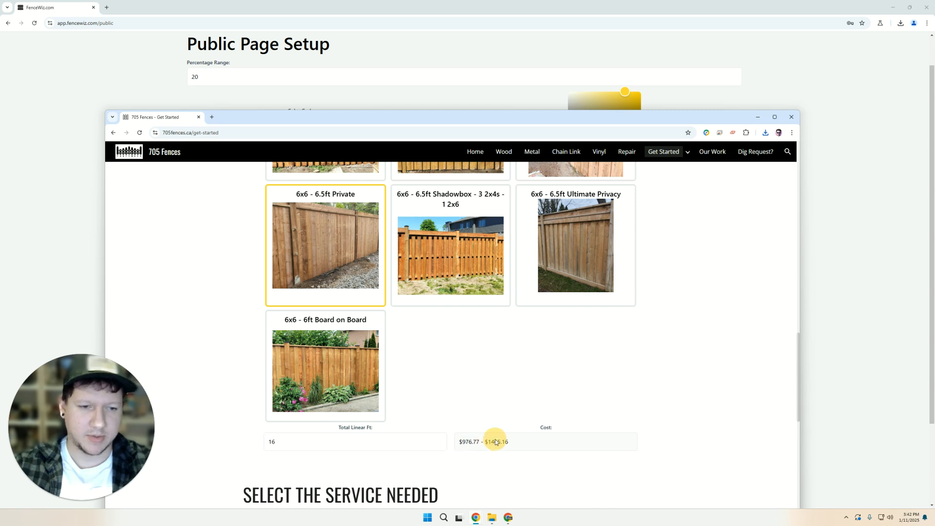
pyautogui.click(577, 431)
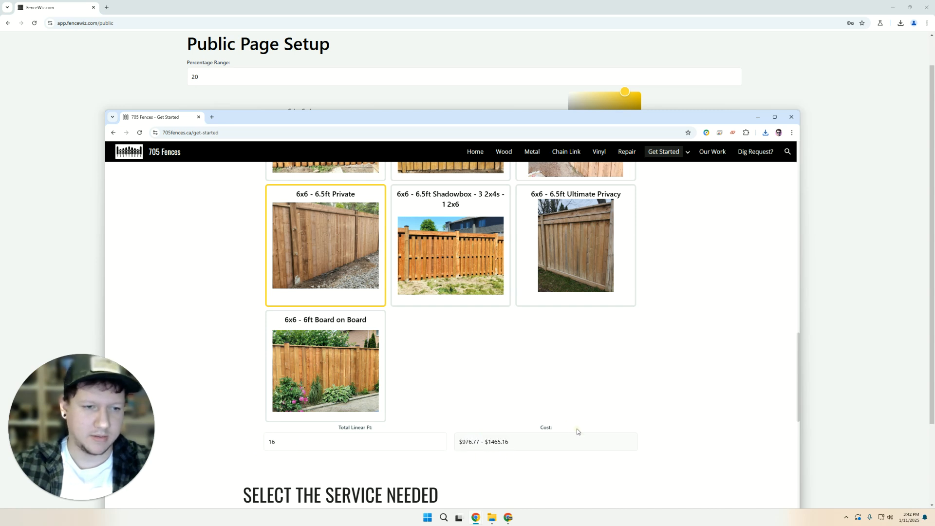
pyautogui.click(760, 117)
pyautogui.scroll(-2, 487, 389)
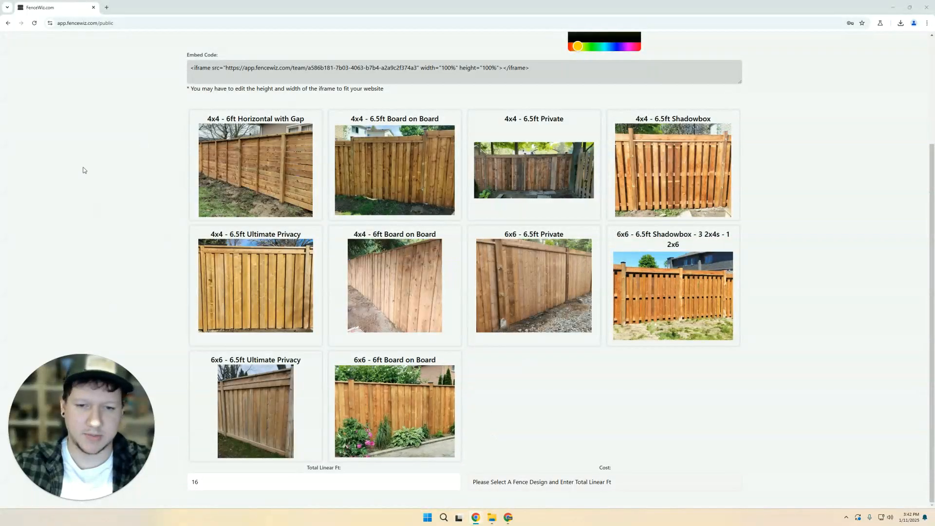
# - Preview the 6x6 - 6ft Board on Board design's cost in the public page calculator
pyautogui.scroll(3, 165, 217)
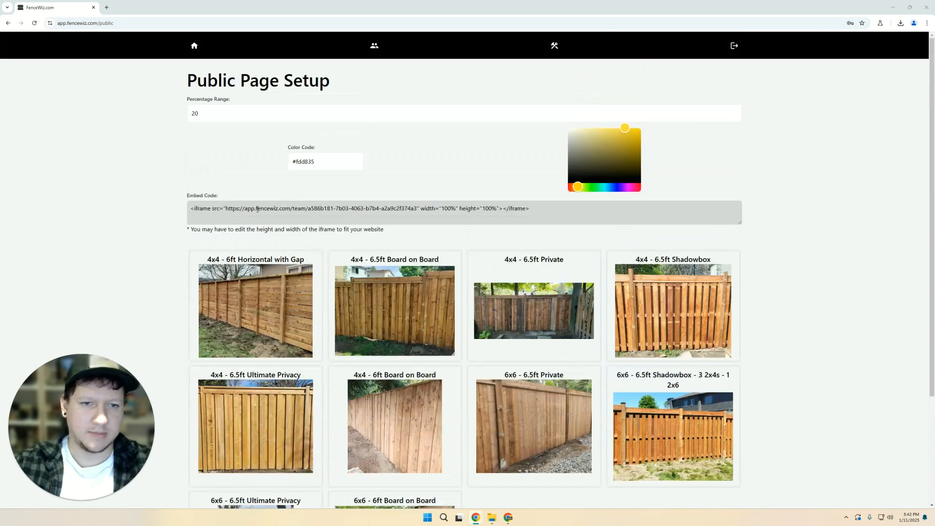
pyautogui.click(120, 104)
pyautogui.scroll(-3, 180, 157)
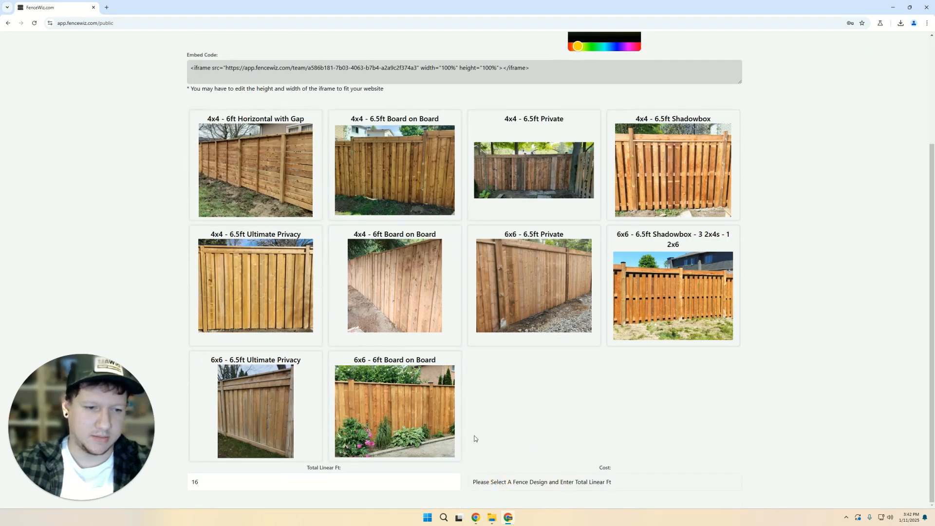
pyautogui.moveTo(598, 468); pyautogui.dragTo(658, 471)
pyautogui.click(657, 471)
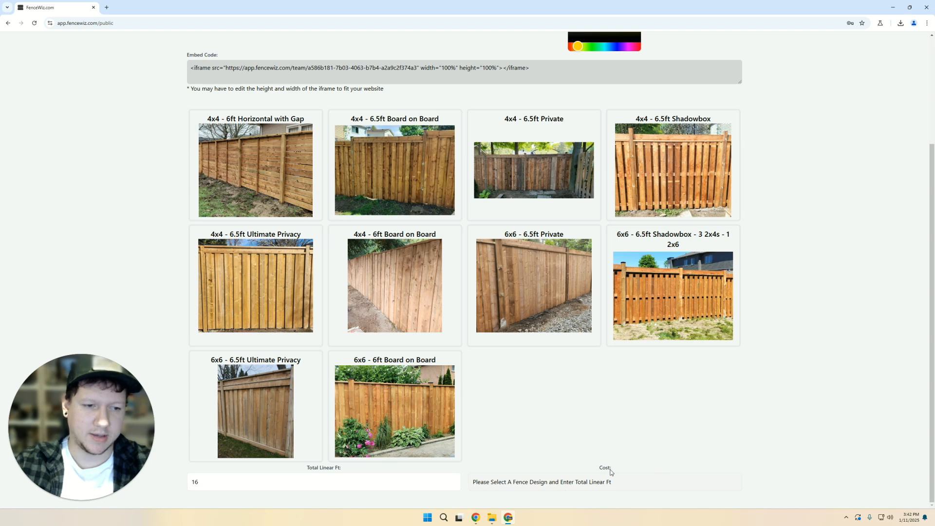
pyautogui.click(394, 409)
pyautogui.moveTo(473, 483); pyautogui.dragTo(568, 486)
pyautogui.click(565, 487)
pyautogui.scroll(3, 509, 443)
# - Set the Percentage Range to 10 and check the 6x6 - 6.5ft Private cost
pyautogui.click(212, 113)
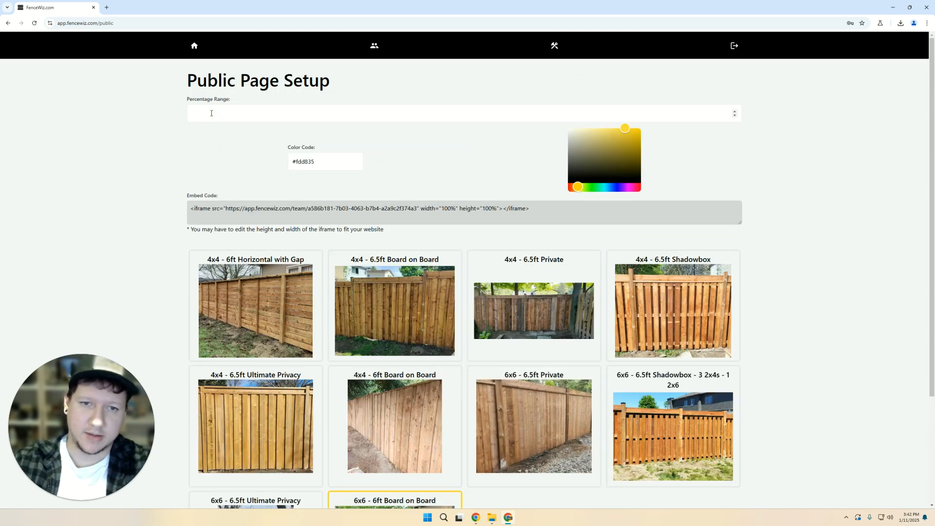
pyautogui.write('10')
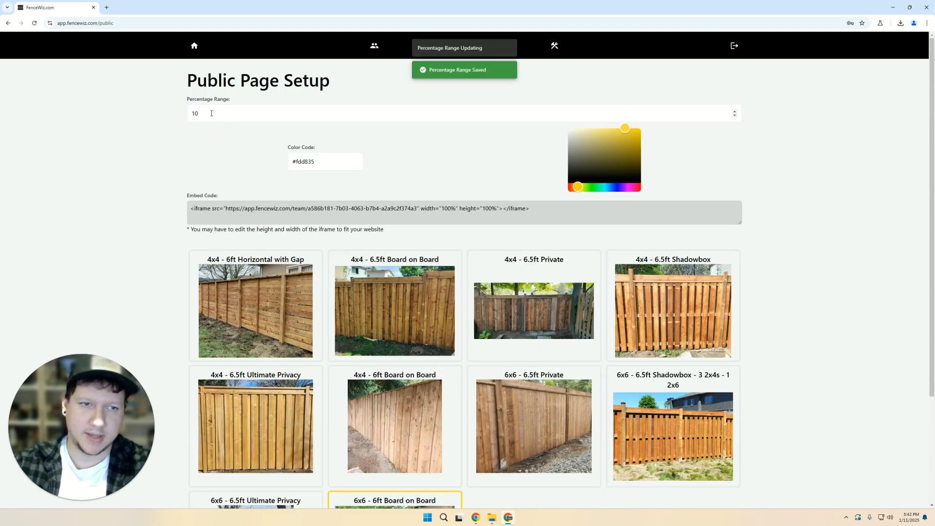
pyautogui.scroll(-3, 159, 188)
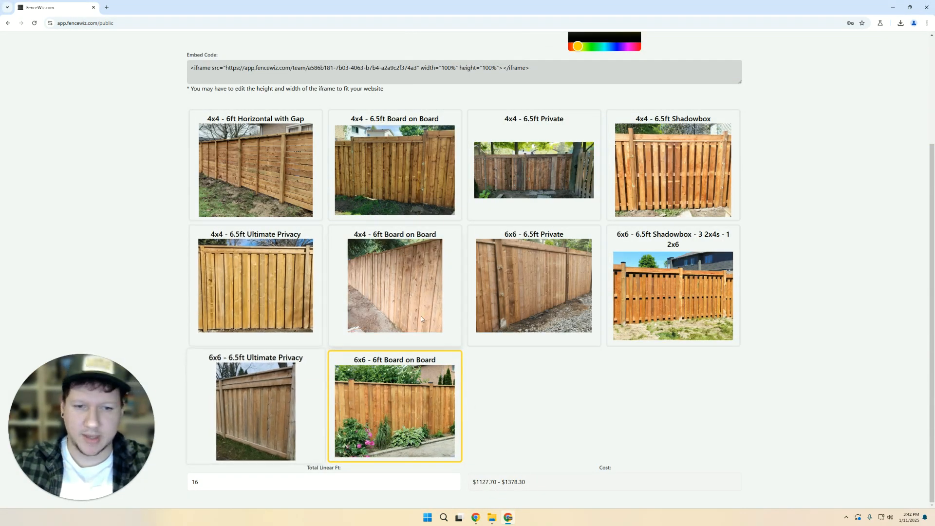
pyautogui.click(495, 304)
pyautogui.click(516, 261)
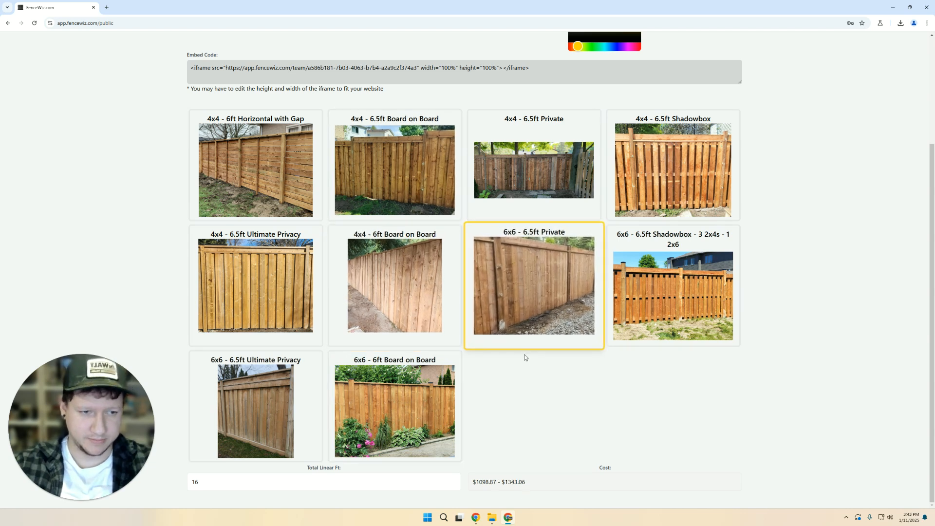
pyautogui.scroll(3, 170, 248)
pyautogui.scroll(-3, 446, 257)
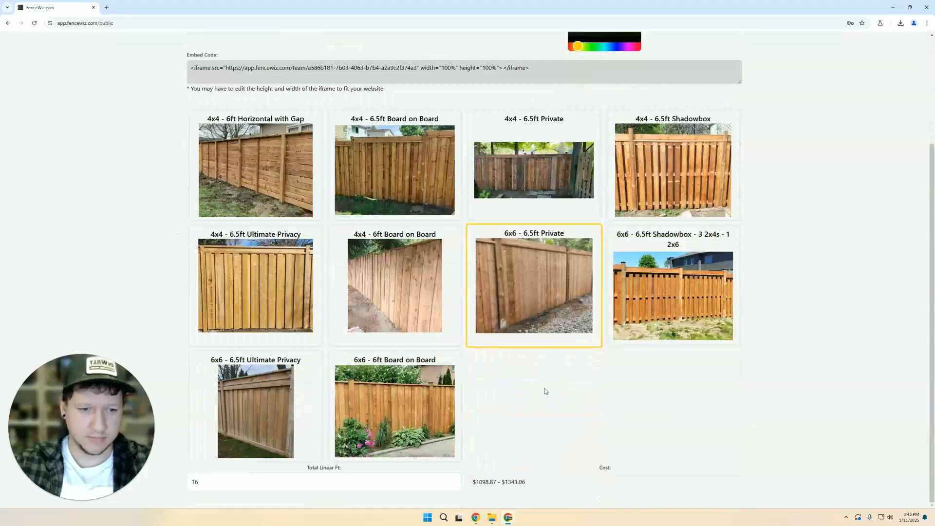
pyautogui.scroll(3, 177, 132)
# - Replace the Percentage Range with 0 so the estimate becomes a flat $1220.97
pyautogui.doubleClick(222, 113)
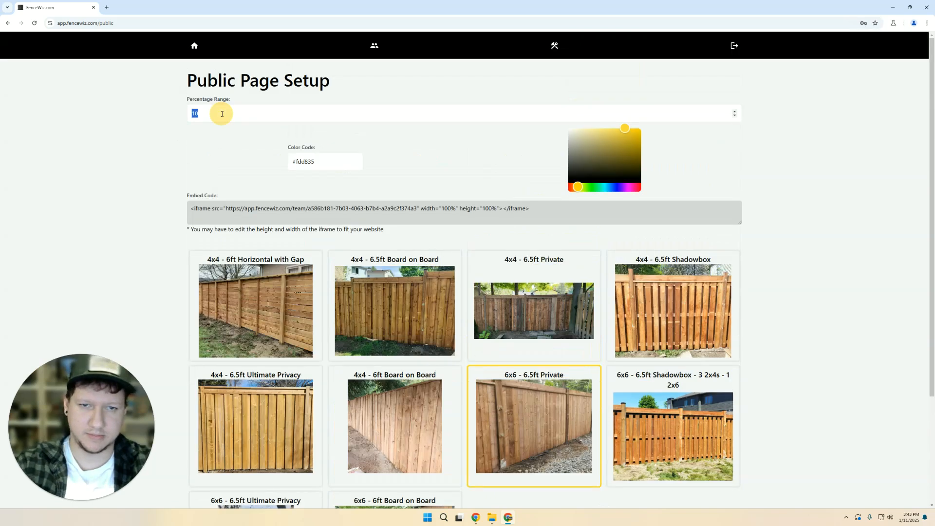
pyautogui.scroll(-3, 124, 194)
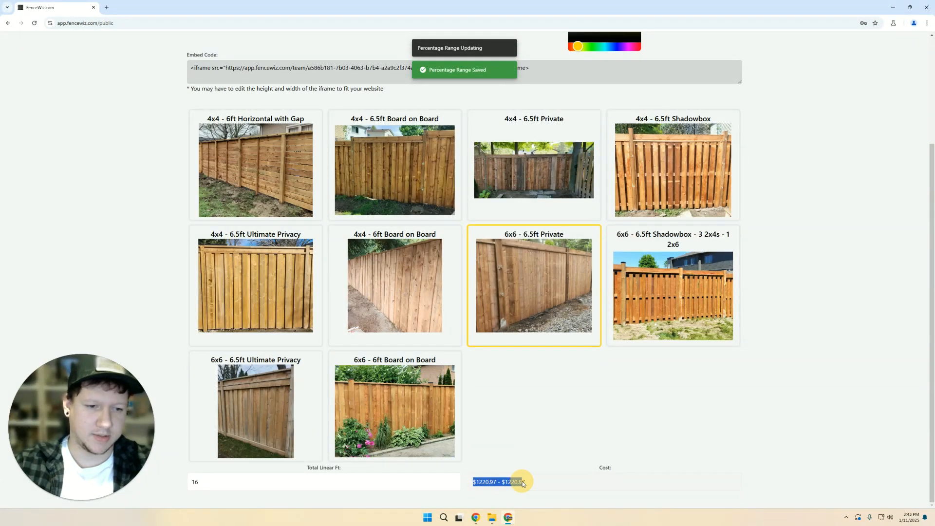
pyautogui.click(514, 443)
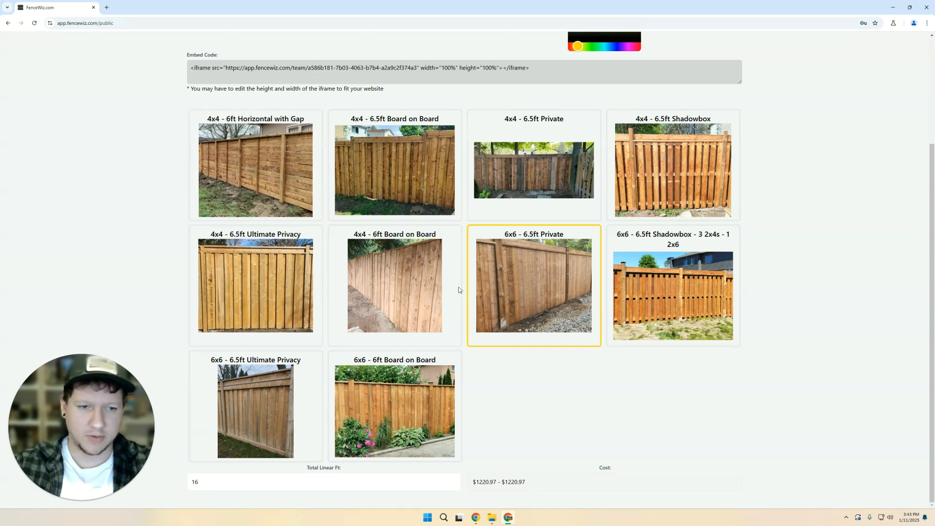
pyautogui.scroll(3, 165, 165)
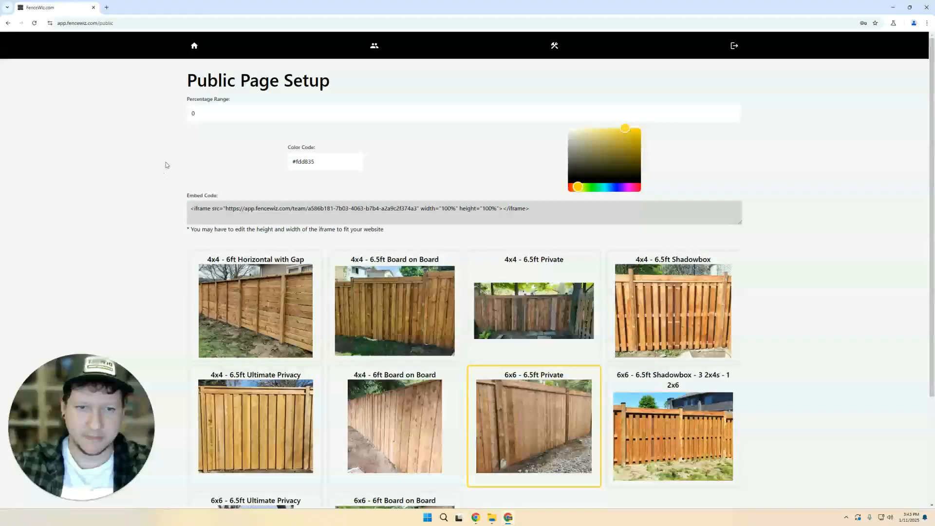
pyautogui.click(194, 46)
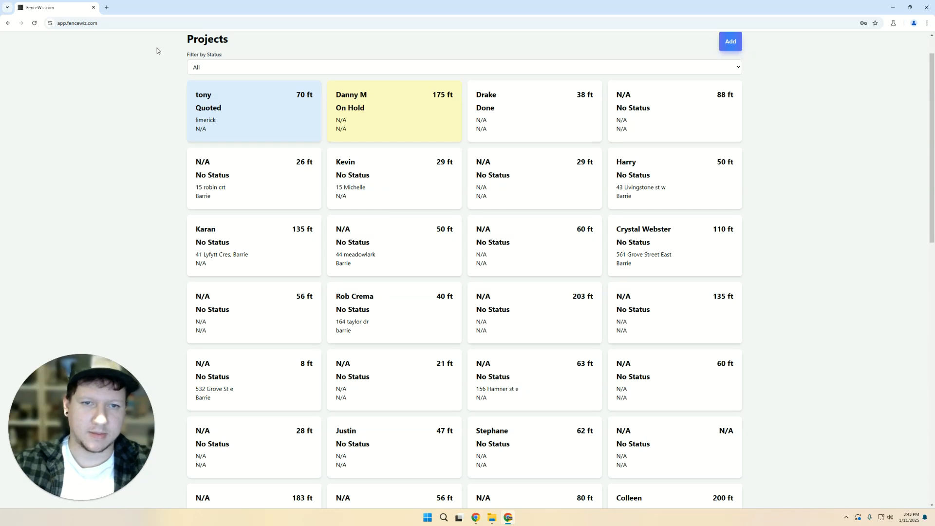
# - Open the 70 ft project and switch its design to 6x6 - 6.5ft Private
pyautogui.click(232, 104)
pyautogui.scroll(-15, 137, 231)
pyautogui.scroll(5, 137, 233)
pyautogui.click(281, 120)
pyautogui.scroll(-5, 280, 228)
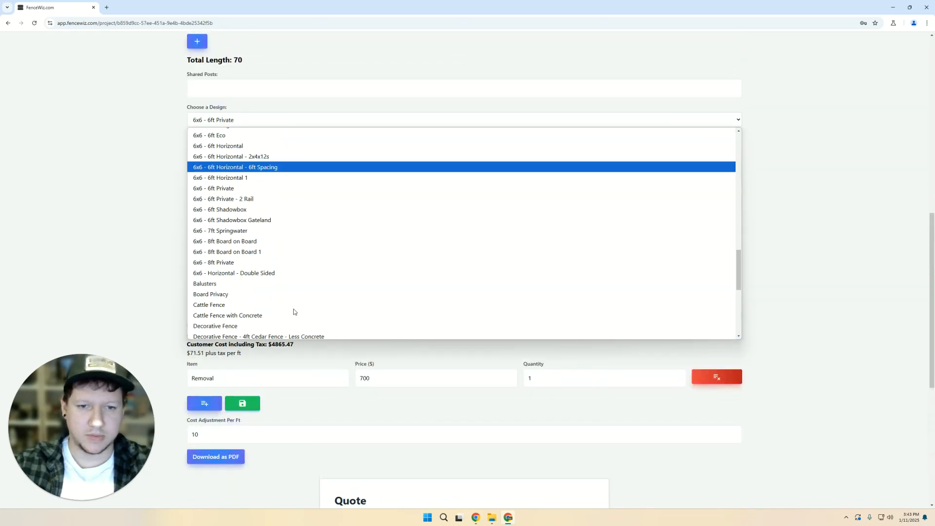
pyautogui.scroll(10, 296, 224)
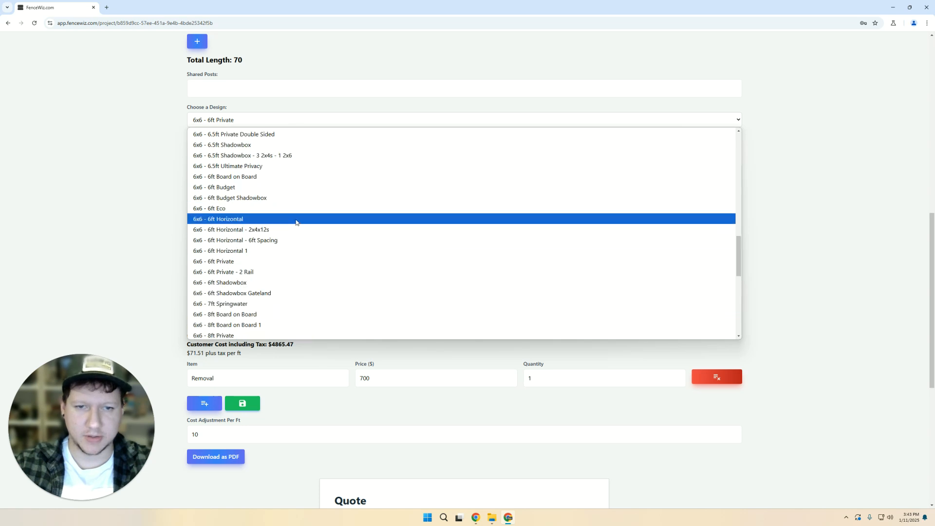
pyautogui.scroll(3, 319, 205)
pyautogui.scroll(-10, 322, 233)
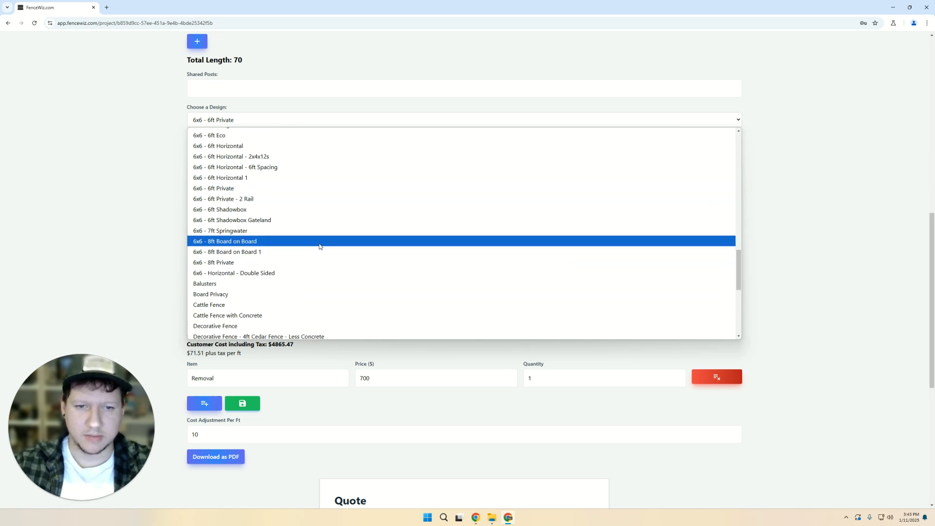
pyautogui.scroll(12, 282, 258)
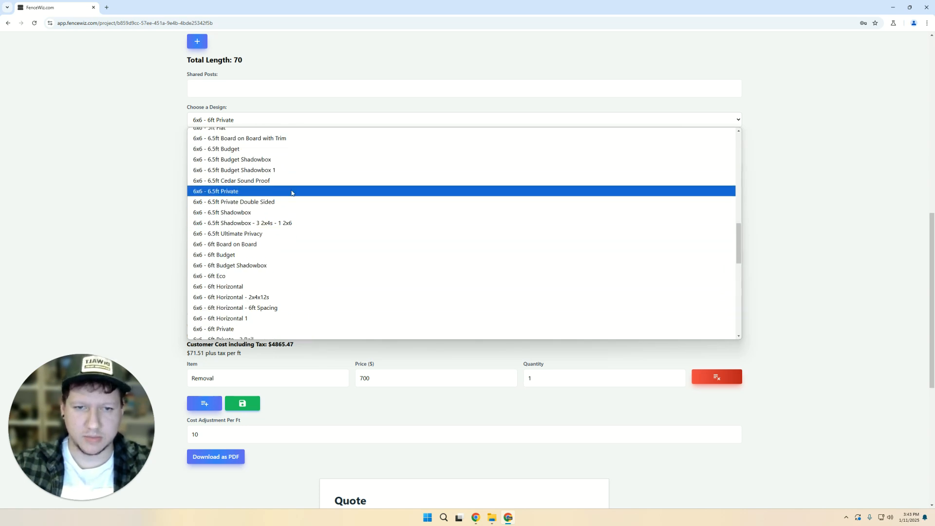
pyautogui.click(291, 190)
pyautogui.click(274, 158)
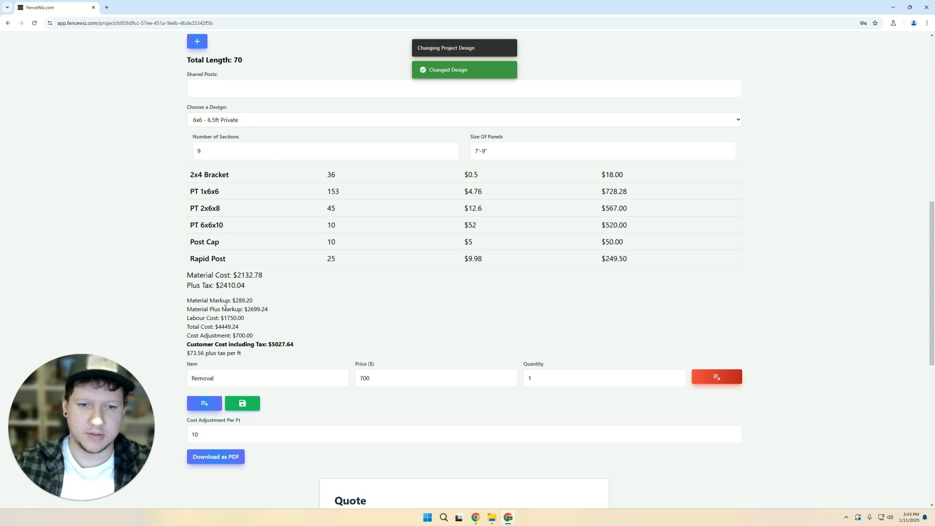
# - Set Linear ft to 16 and Cost Adjustment from 10 to 0
pyautogui.scroll(2, 224, 308)
pyautogui.doubleClick(212, 131)
pyautogui.write('16')
pyautogui.scroll(-7, 151, 167)
pyautogui.click(204, 215)
pyautogui.doubleClick(204, 215)
pyautogui.write('0')
pyautogui.scroll(-3, 543, 350)
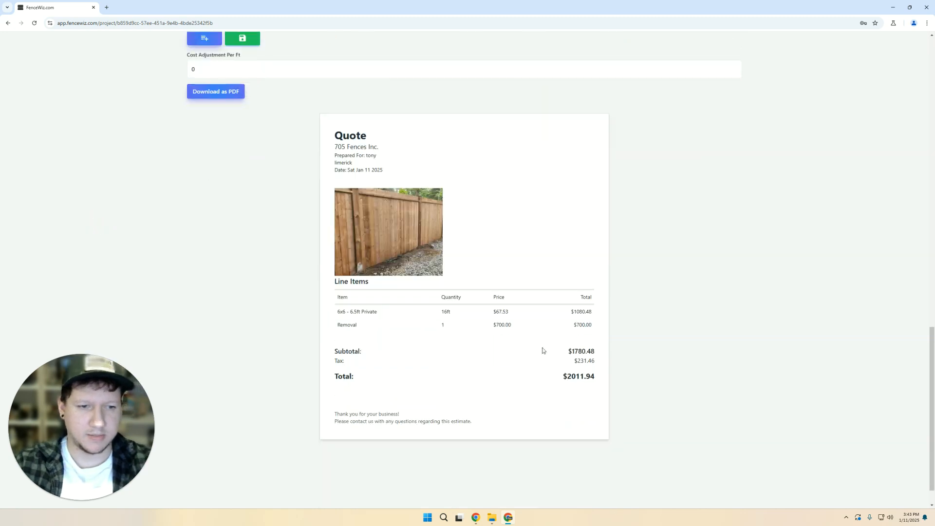
pyautogui.scroll(4, 414, 328)
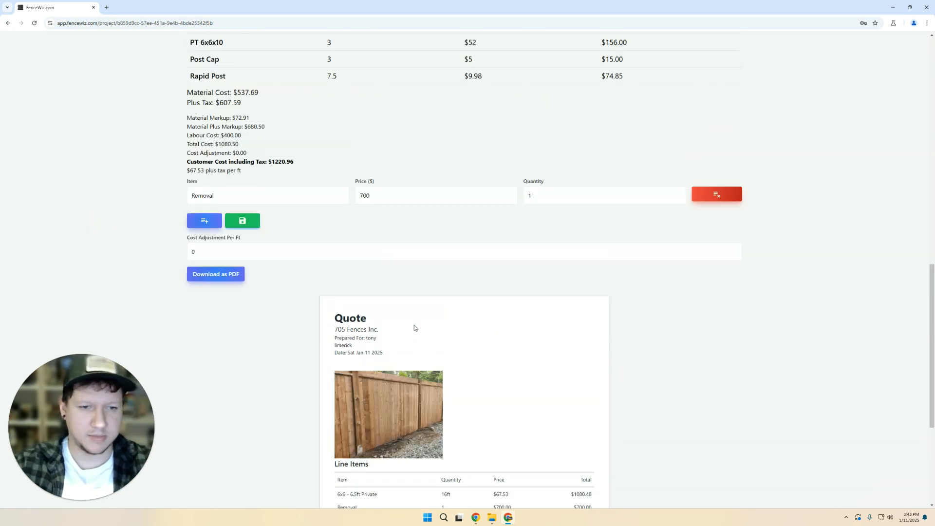
# - Delete the Removal line item, save, and check the $1220.94 quote total
pyautogui.click(716, 194)
pyautogui.click(243, 182)
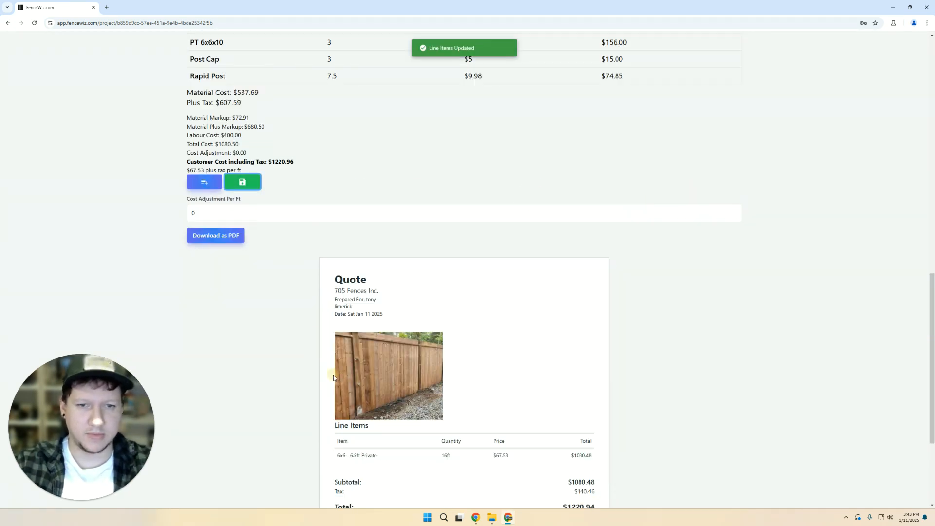
pyautogui.scroll(-3, 415, 385)
pyautogui.moveTo(563, 362); pyautogui.dragTo(588, 371)
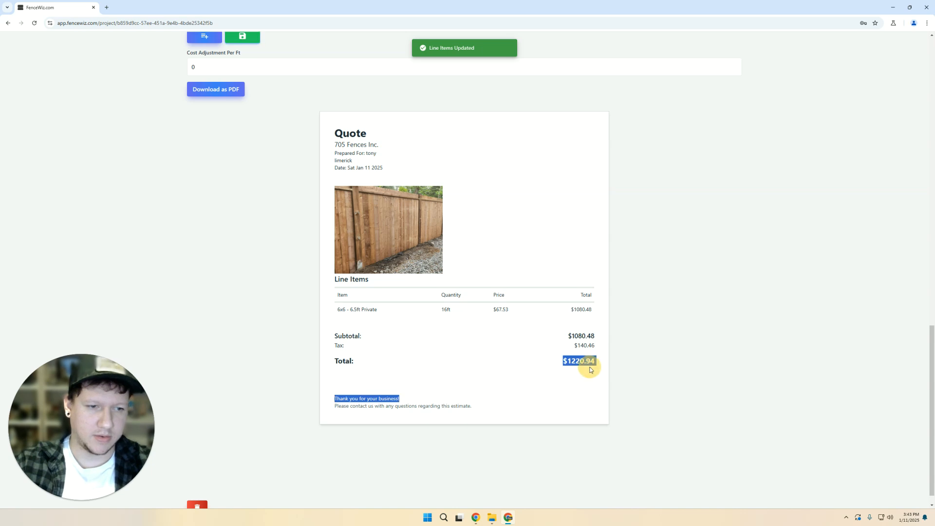
pyautogui.click(582, 368)
pyautogui.doubleClick(575, 364)
pyautogui.click(575, 365)
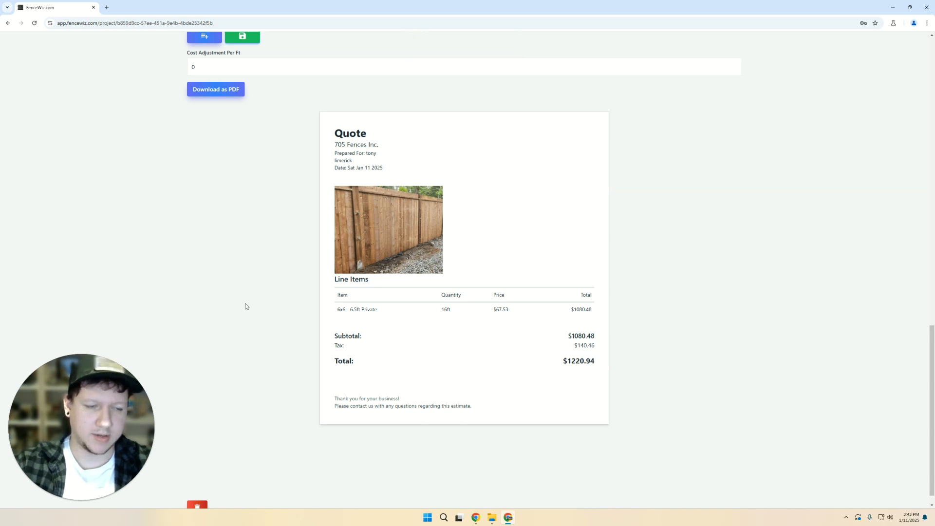
pyautogui.scroll(15, 145, 222)
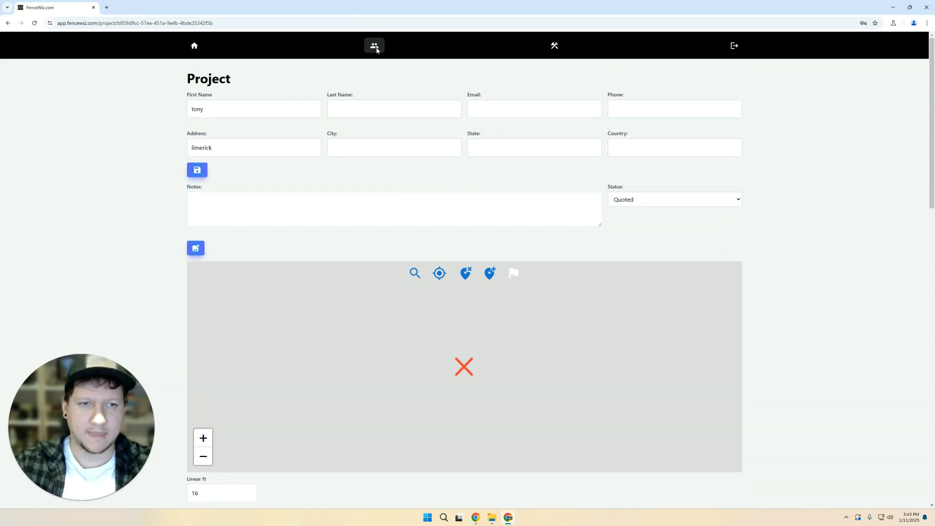
# - Open the Public Page Setup and preview the 6x6 - 6.5ft Private design's $1220.97 cost
pyautogui.click(375, 51)
pyautogui.click(216, 431)
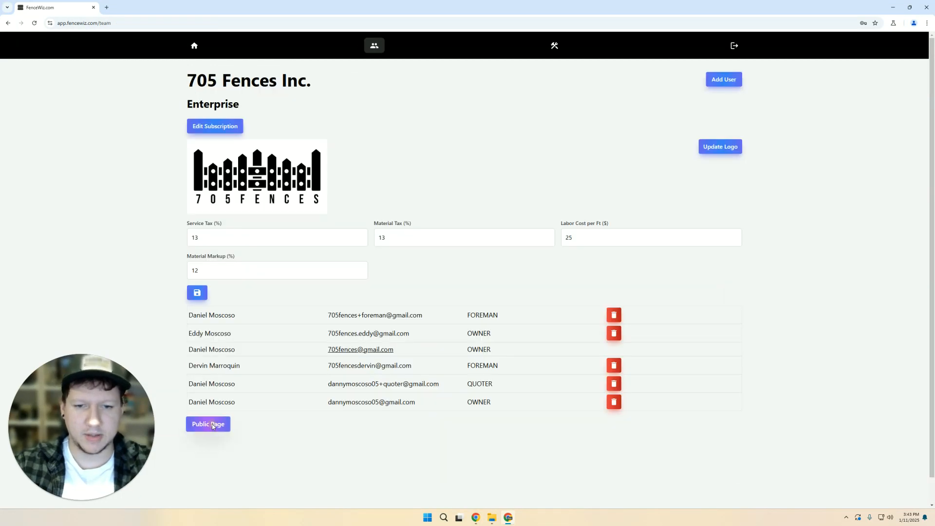
pyautogui.scroll(-3, 122, 222)
pyautogui.click(534, 287)
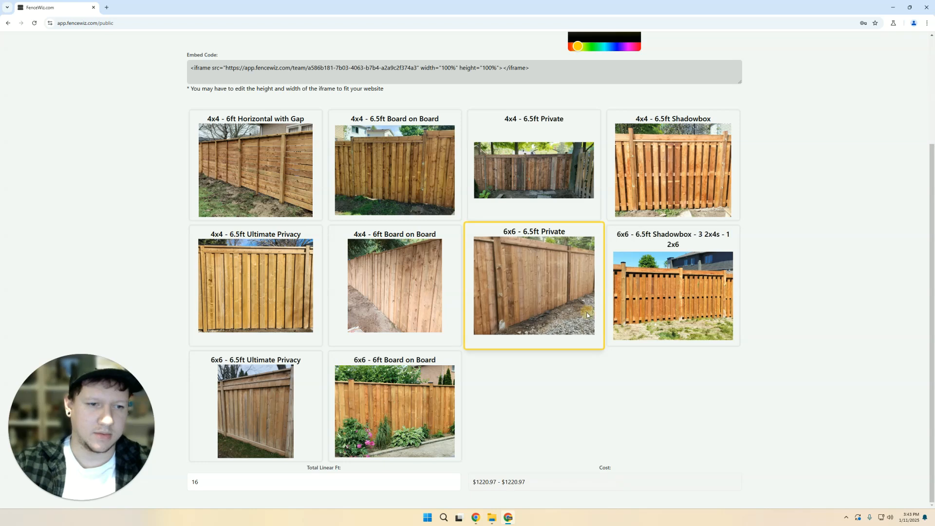
pyautogui.click(522, 485)
pyautogui.moveTo(479, 485)
pyautogui.mouseDown()
pyautogui.moveTo(522, 484)
pyautogui.moveTo(495, 484)
pyautogui.mouseUp()
pyautogui.click(493, 484)
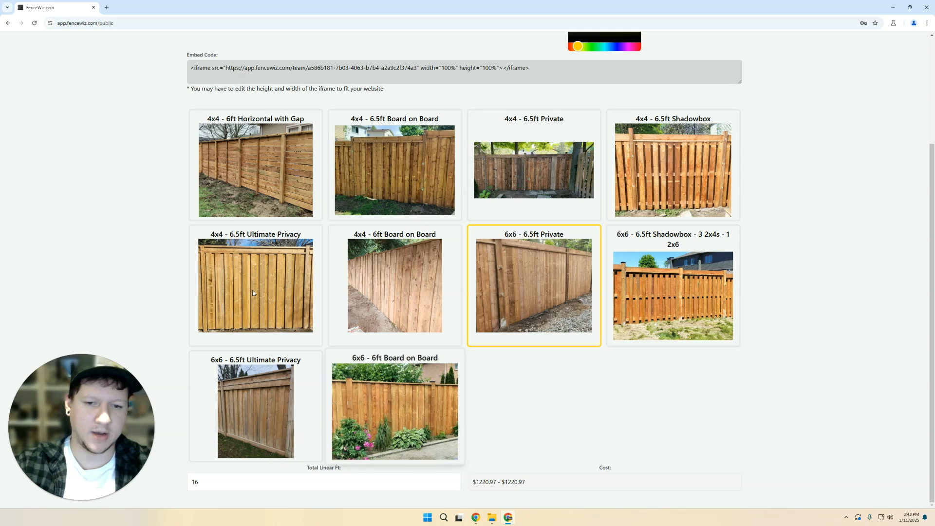
# - Set the Percentage Range to 20, giving a $976.77 - $1465.16 cost range
pyautogui.scroll(3, 163, 158)
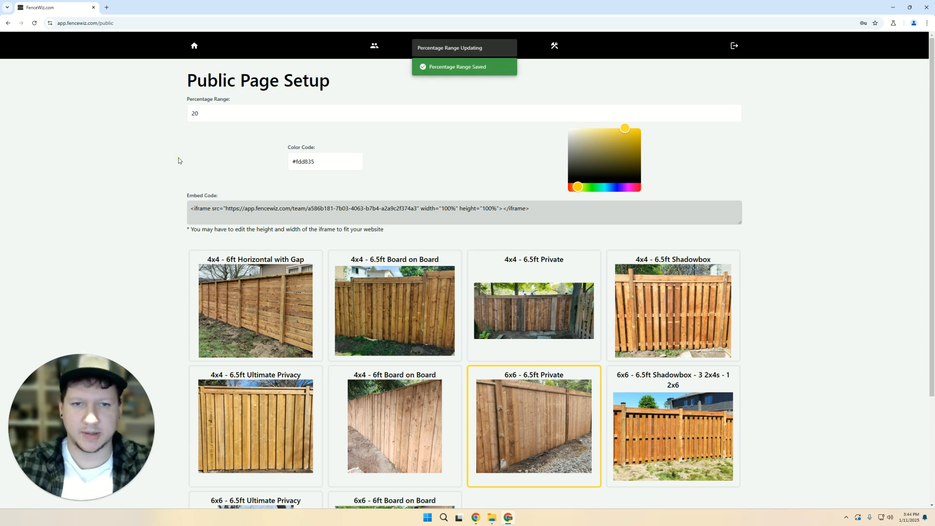
pyautogui.scroll(-3, 180, 159)
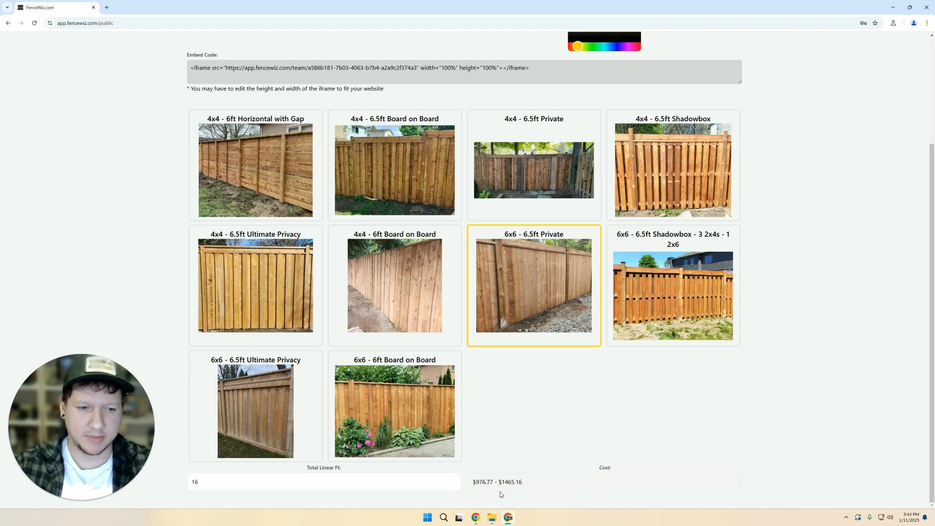
pyautogui.moveTo(472, 485); pyautogui.dragTo(522, 487)
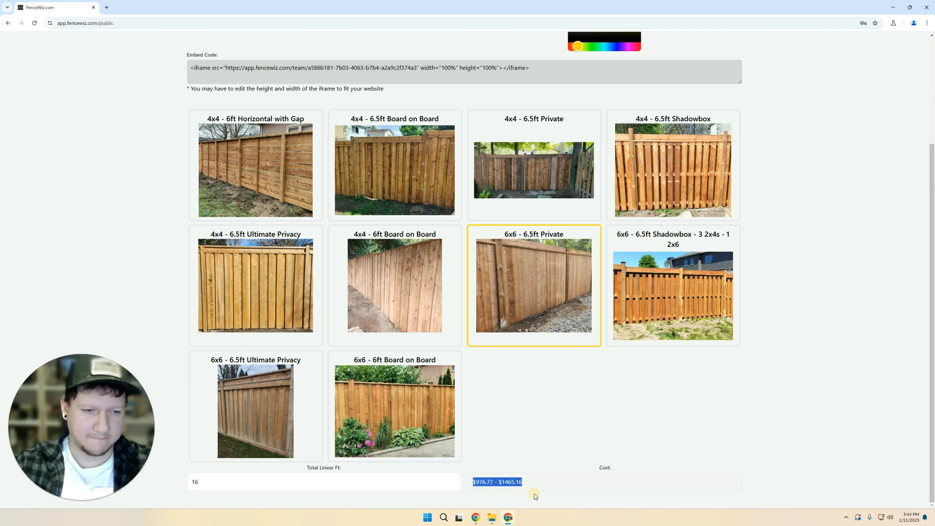
pyautogui.click(529, 494)
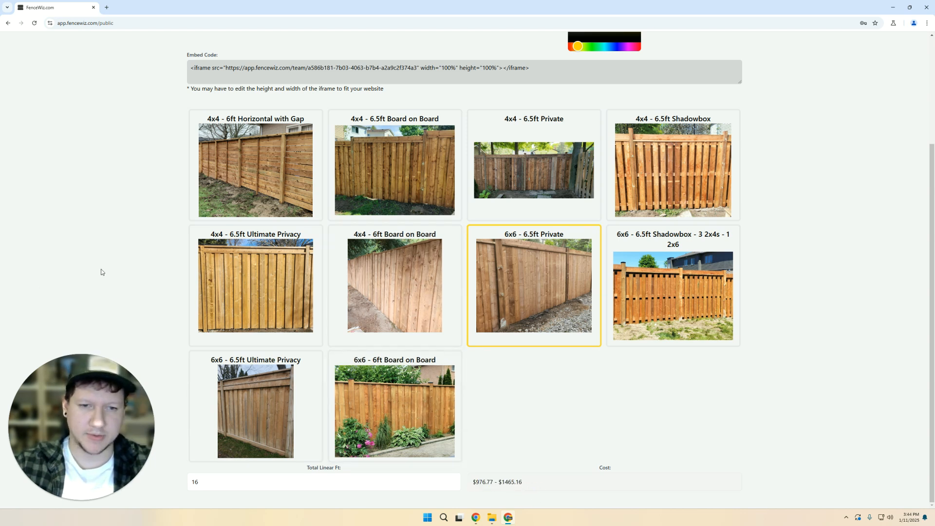
pyautogui.scroll(2, 107, 267)
pyautogui.scroll(-2, 106, 267)
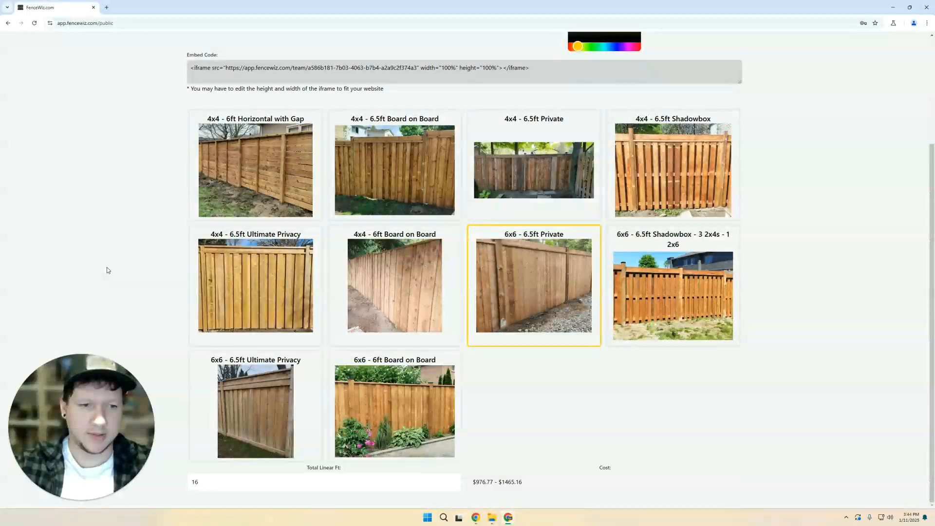
pyautogui.scroll(2, 106, 267)
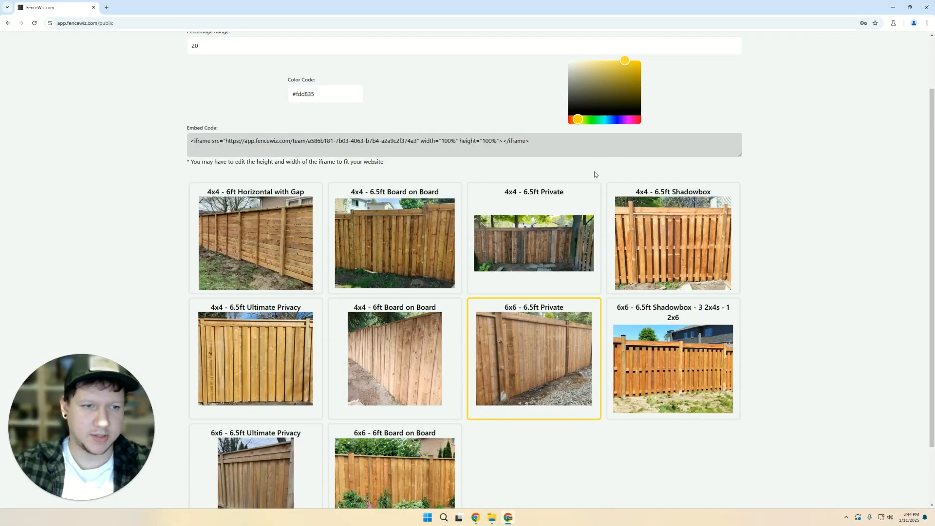
# - Change the Color Code from yellow #fdd835 to green #69e770 using the colour picker
pyautogui.tripleClick(339, 101)
pyautogui.hotkey('ctrl', 'c')
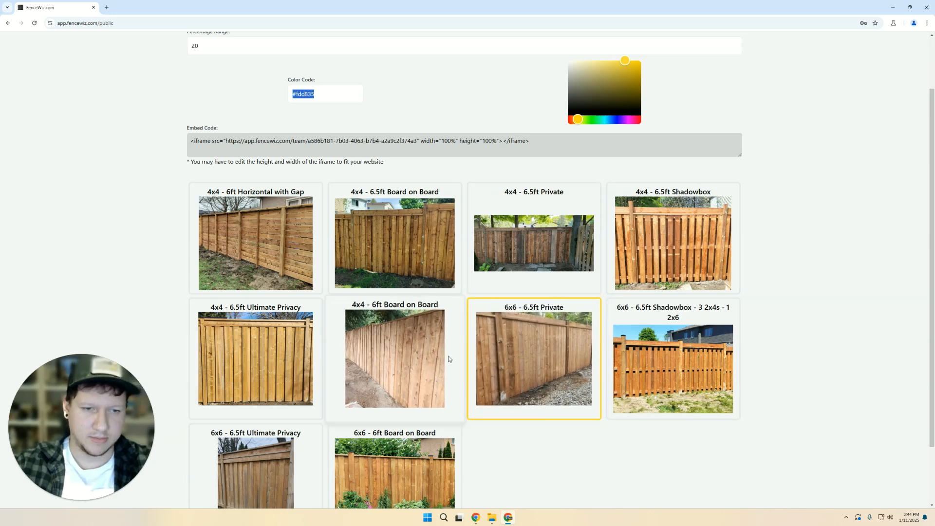
pyautogui.click(593, 120)
pyautogui.click(623, 77)
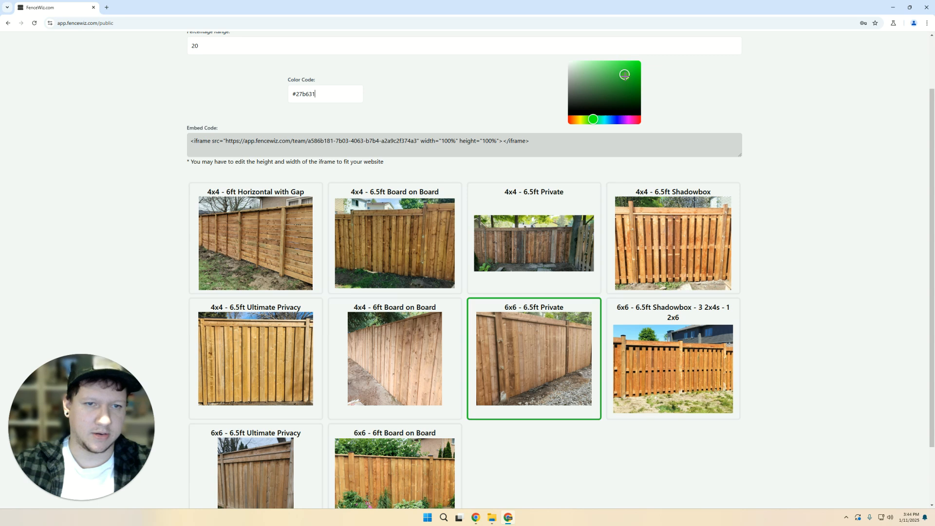
pyautogui.click(612, 76)
pyautogui.click(601, 66)
pyautogui.click(620, 81)
pyautogui.click(606, 66)
pyautogui.click(607, 66)
pyautogui.scroll(-1, 813, 372)
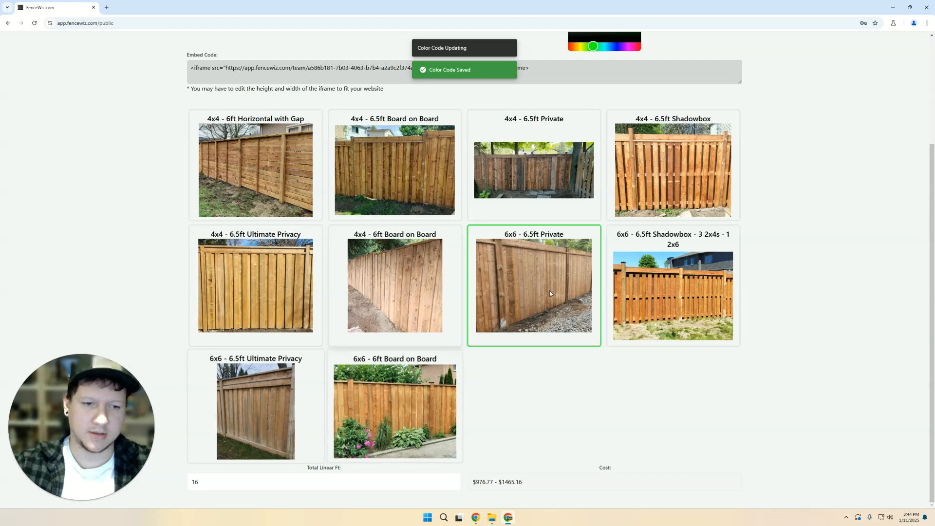
pyautogui.scroll(3, 486, 323)
pyautogui.scroll(-3, 341, 287)
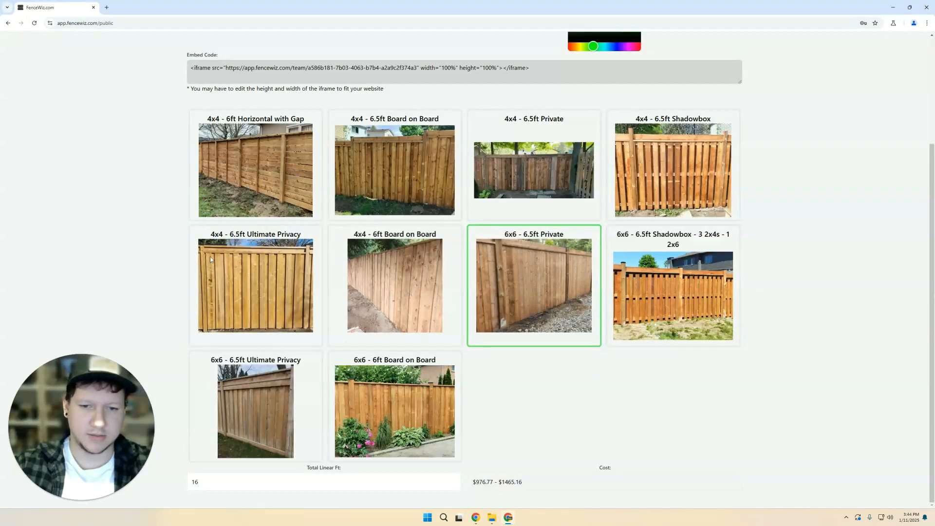
pyautogui.scroll(2, 151, 301)
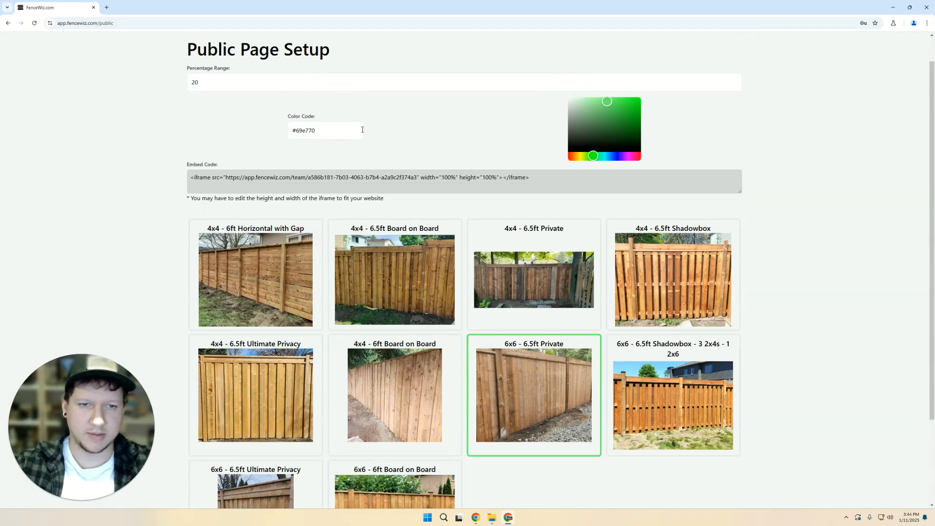
# - Restore the colour code to #fdd835 and copy the iframe embed code
pyautogui.hotkey('ctrl', 'v')
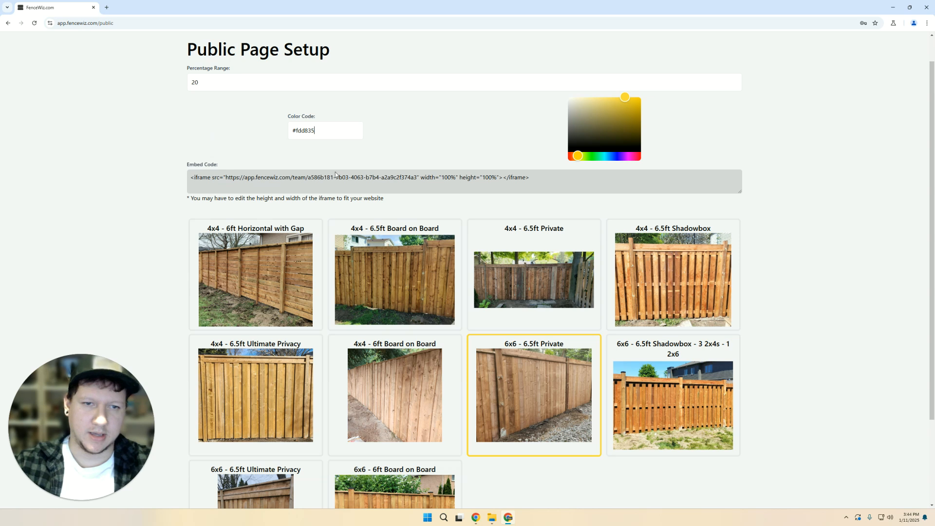
pyautogui.click(236, 180)
pyautogui.click(529, 69)
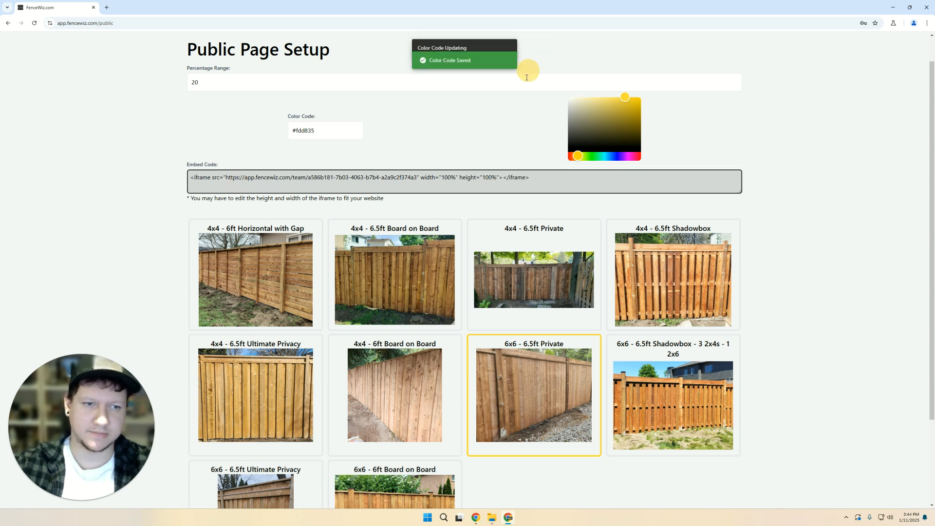
pyautogui.moveTo(190, 178); pyautogui.dragTo(590, 179)
pyautogui.click(530, 69)
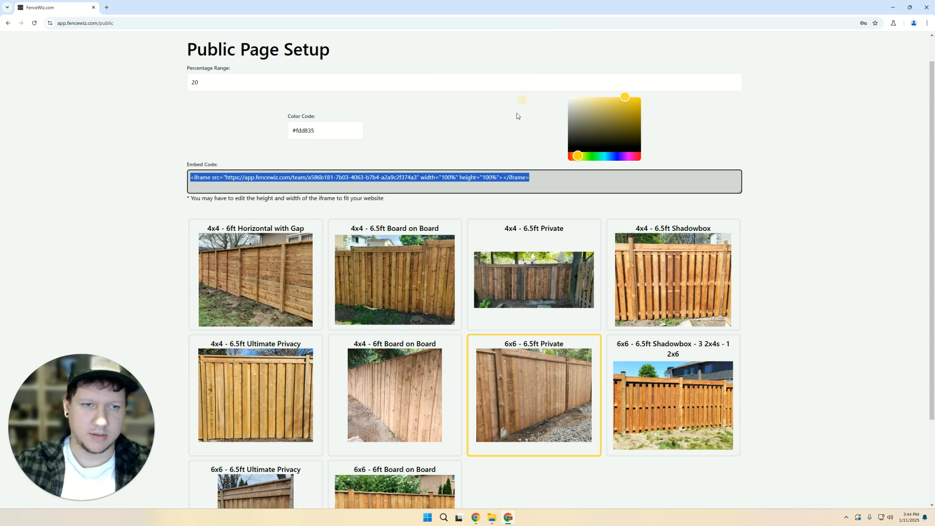
pyautogui.click(167, 209)
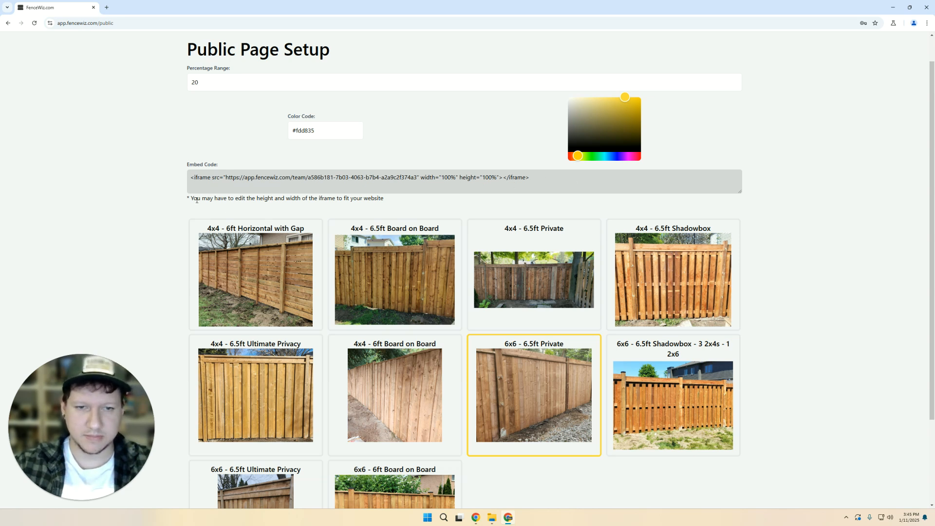
# - Point out the iframe size note and the embed code's width and height settings
pyautogui.moveTo(185, 204); pyautogui.dragTo(328, 198)
pyautogui.click(328, 200)
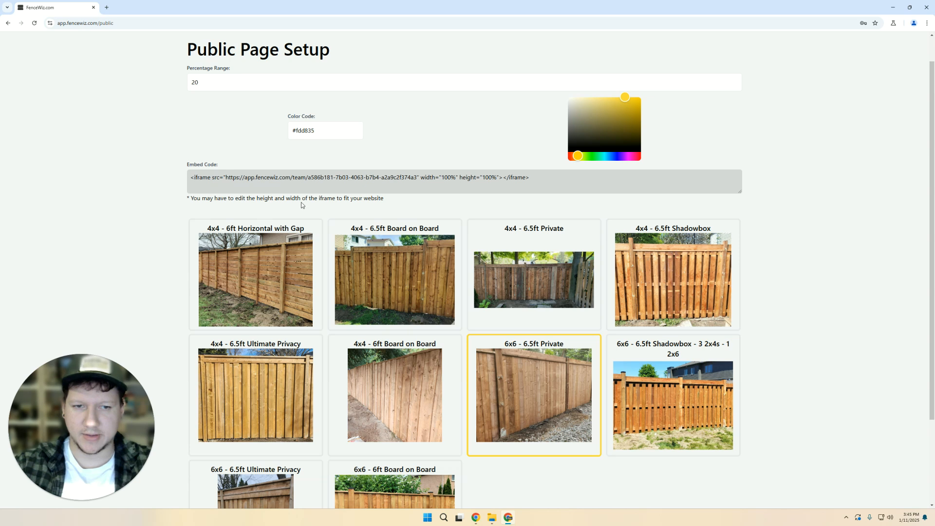
pyautogui.moveTo(419, 179); pyautogui.dragTo(499, 177)
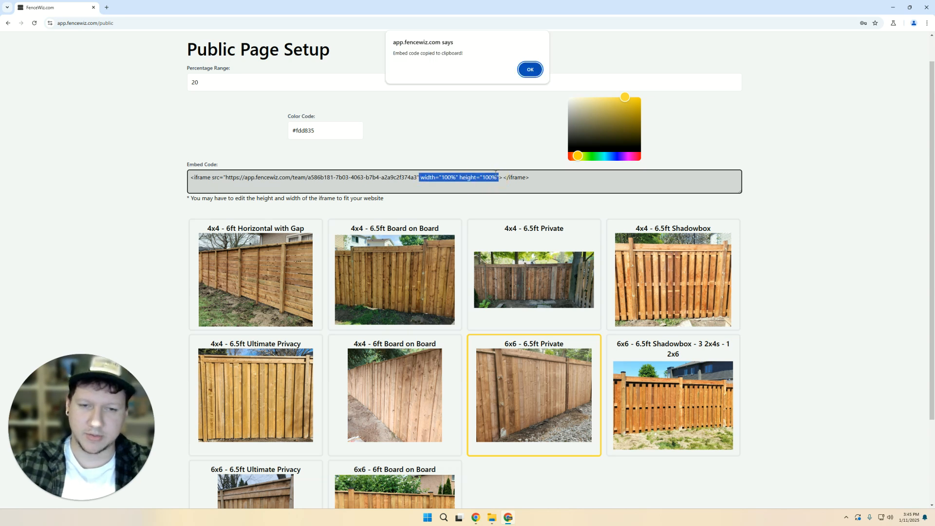
pyautogui.click(528, 69)
pyautogui.click(503, 130)
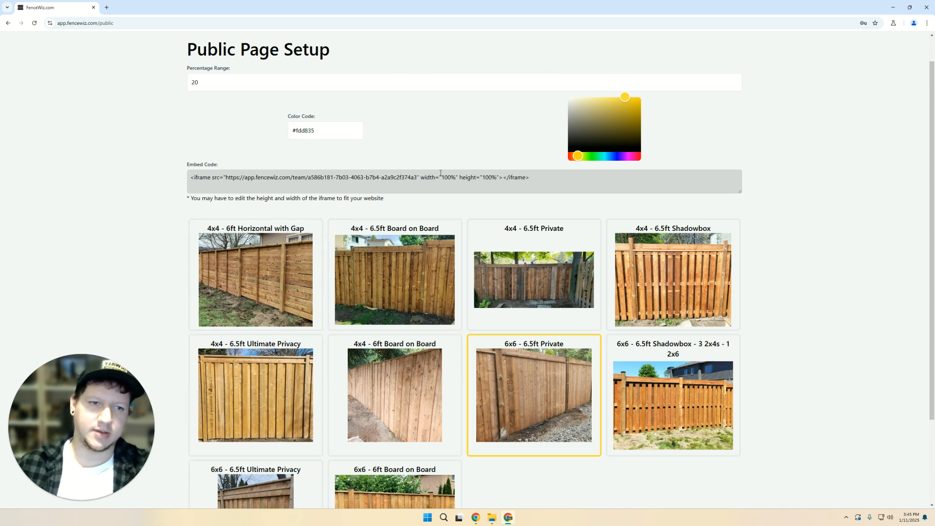
pyautogui.scroll(-3, 141, 341)
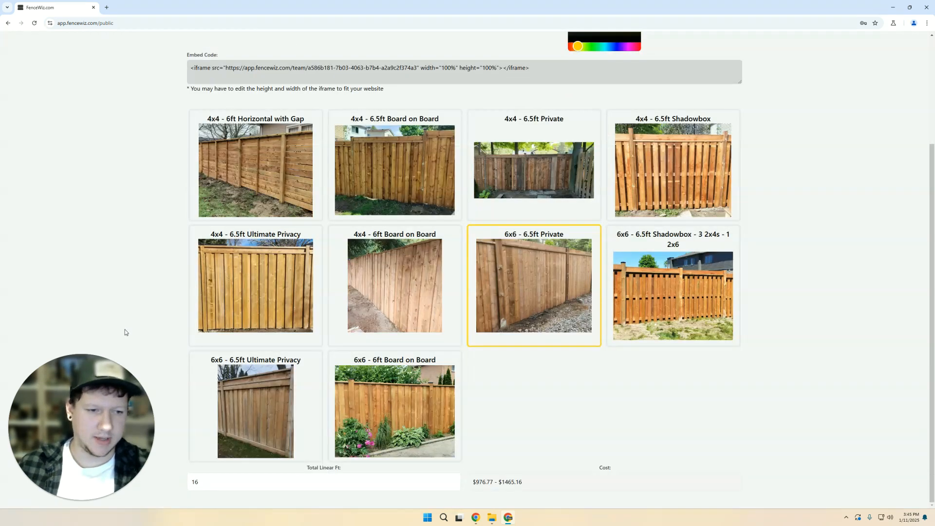
# - Mark the 4x4 - 5ft Board - 1ft Lattice - Flat design as Public
pyautogui.scroll(3, 125, 330)
pyautogui.scroll(-3, 157, 300)
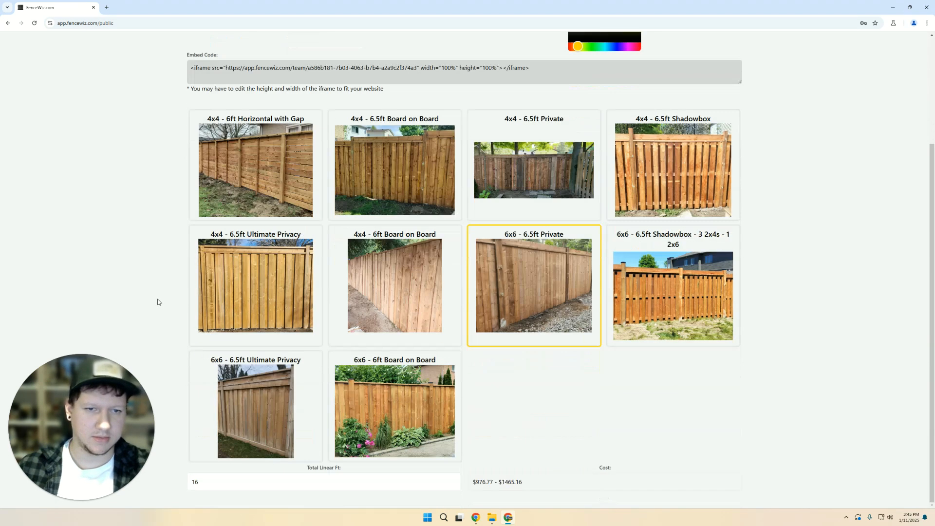
pyautogui.scroll(1, 103, 206)
pyautogui.scroll(-1, 103, 206)
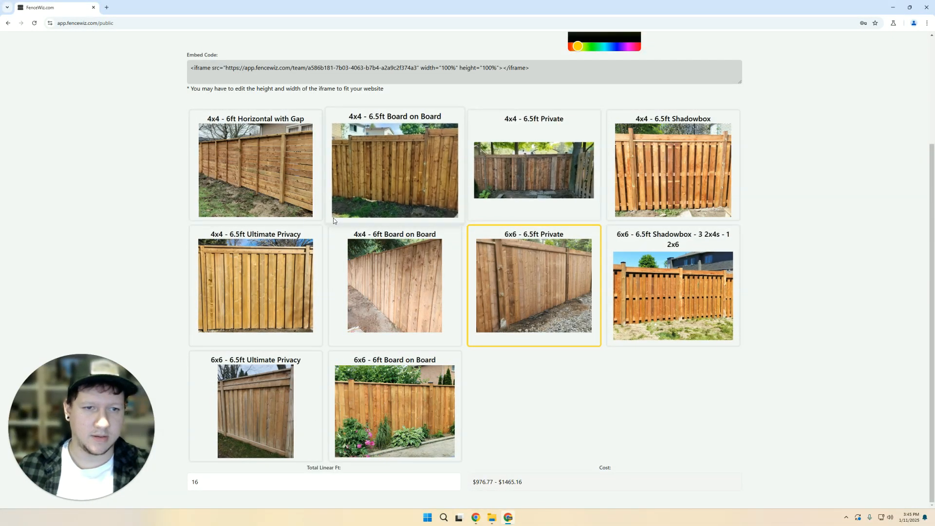
pyautogui.scroll(3, 333, 218)
pyautogui.click(555, 45)
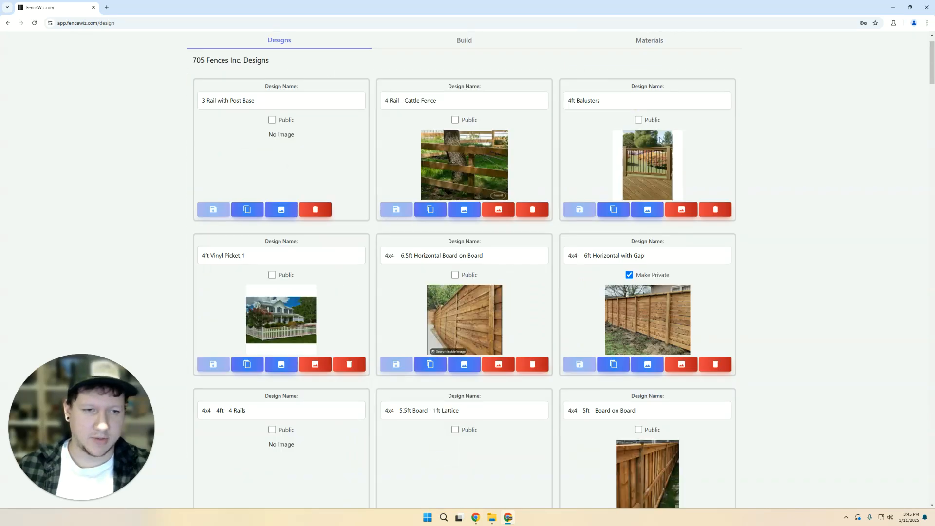
pyautogui.scroll(-4, 595, 227)
pyautogui.scroll(-5, 539, 253)
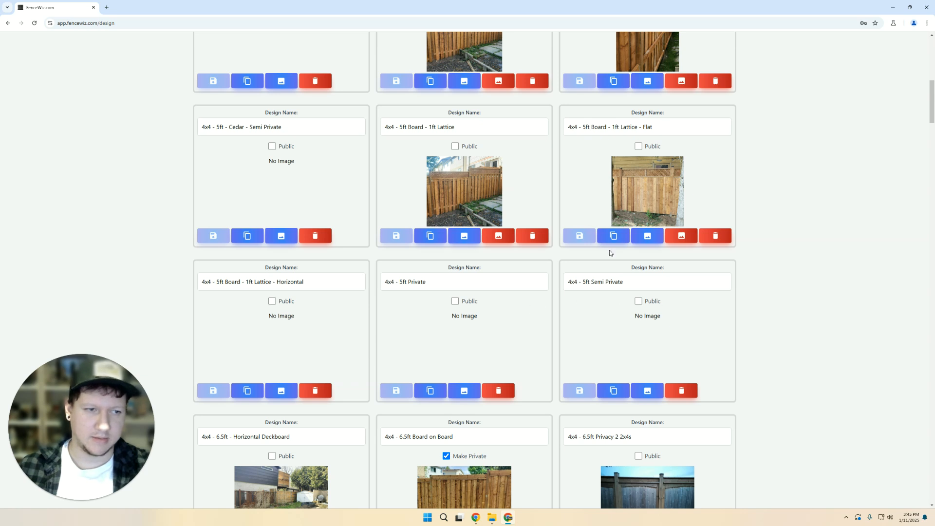
pyautogui.click(638, 146)
pyautogui.scroll(9, 776, 234)
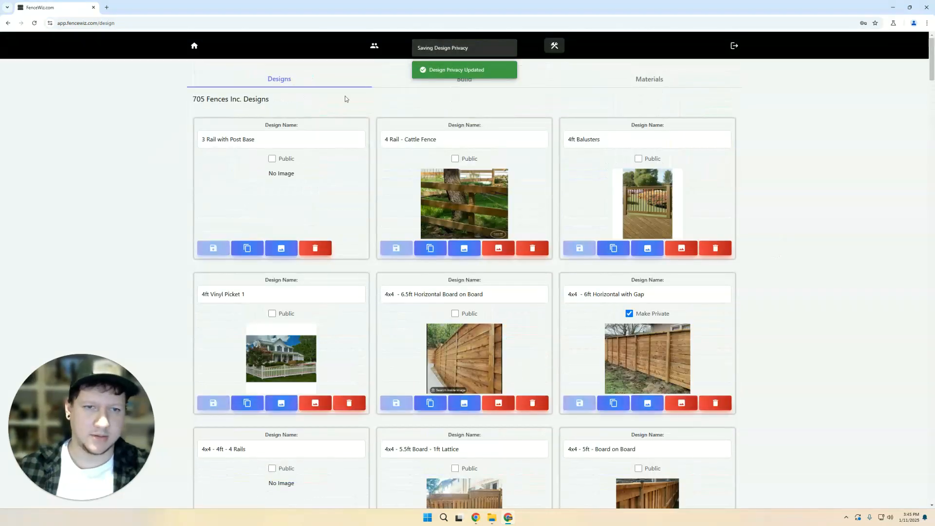
# - Return to Team > Public Page to see the design among the public options
pyautogui.click(374, 47)
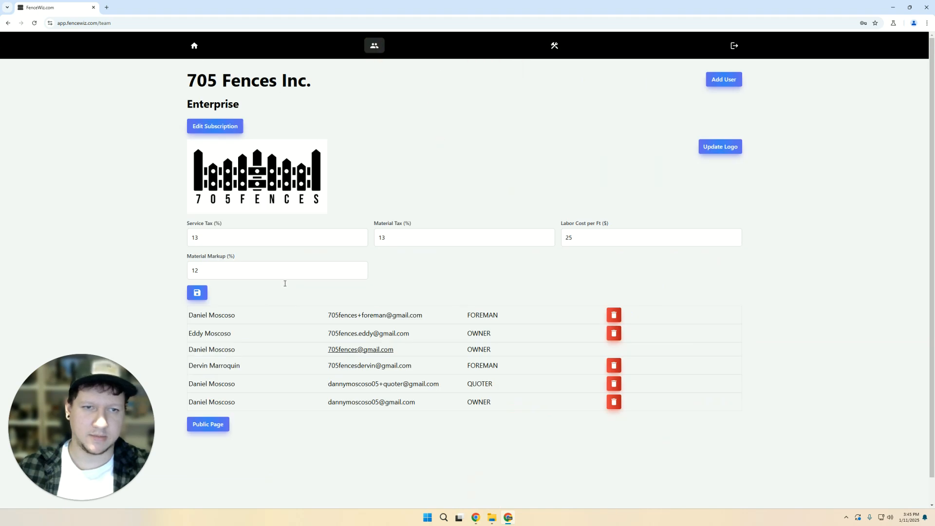
pyautogui.click(207, 424)
pyautogui.scroll(-2, 393, 282)
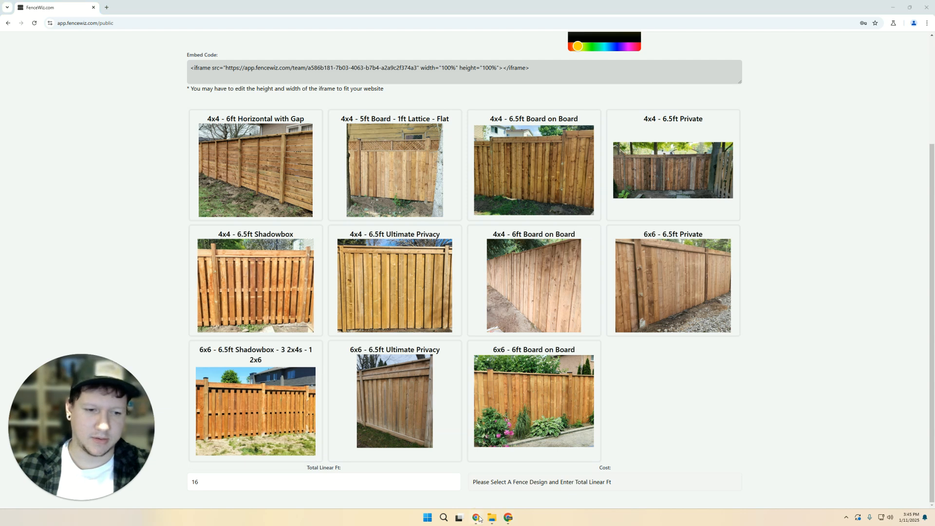
# - Bring the 705 Fences website forward and reload its Get Started page
pyautogui.moveTo(480, 519)
pyautogui.click(484, 482)
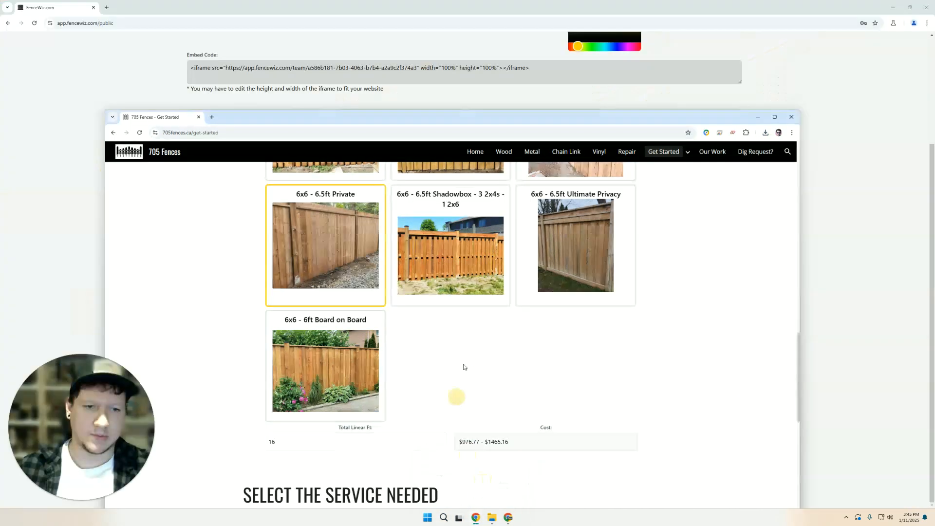
pyautogui.scroll(5, 454, 396)
pyautogui.click(288, 135)
pyautogui.press('Return')
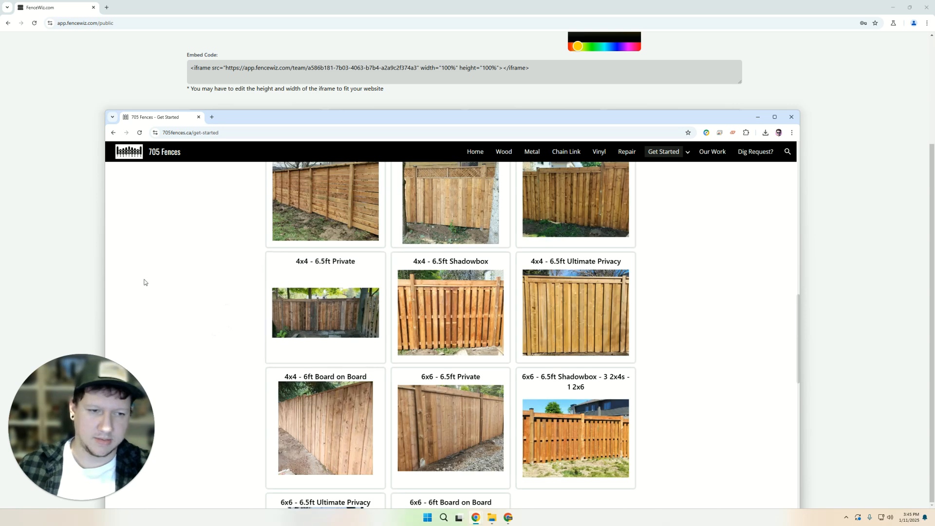
# - Find the new 4x4 - 5ft Board - 1ft Lattice - Flat fence, then minimize the site
pyautogui.scroll(2, 180, 289)
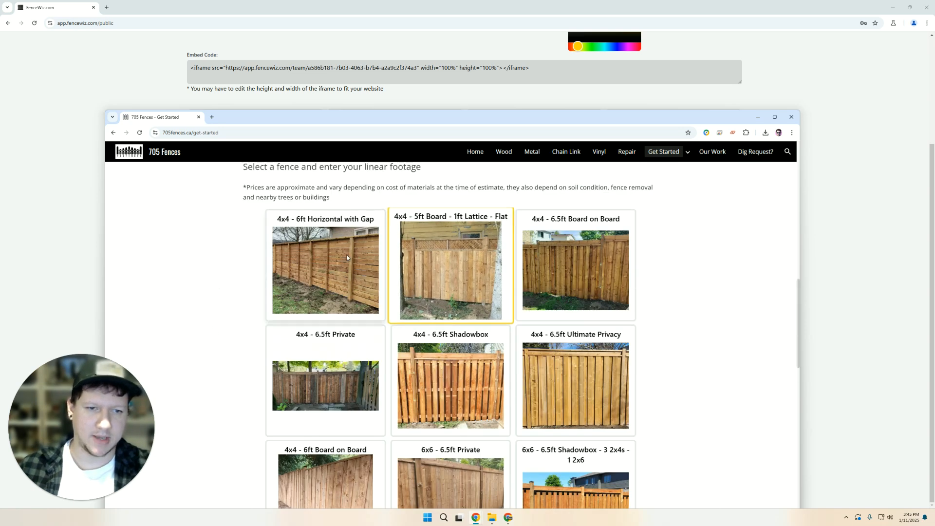
pyautogui.scroll(-4, 448, 266)
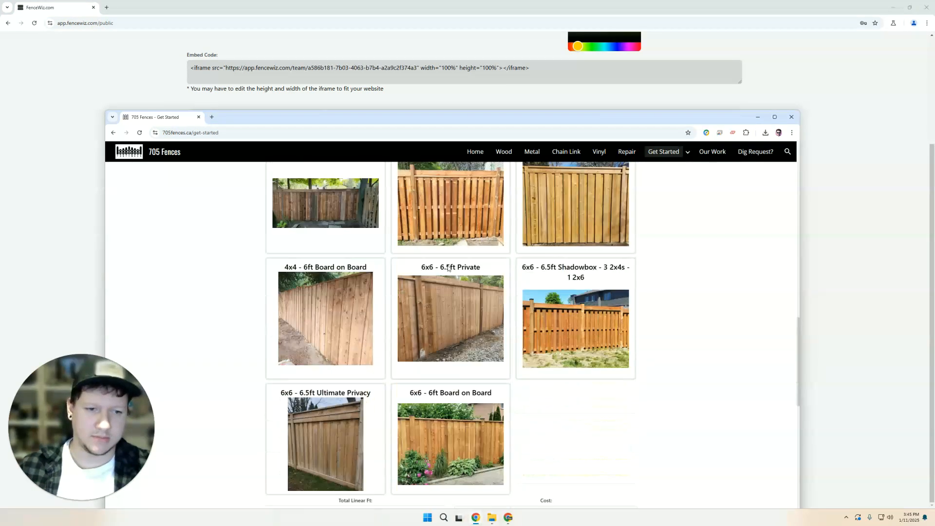
pyautogui.scroll(1, 507, 380)
pyautogui.scroll(3, 556, 413)
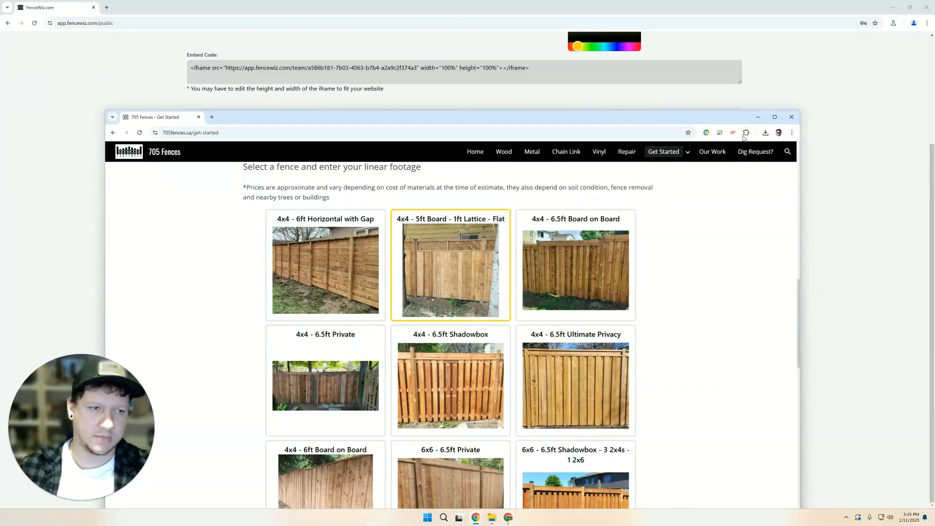
pyautogui.click(757, 117)
pyautogui.scroll(2, 238, 212)
pyautogui.scroll(2, 238, 211)
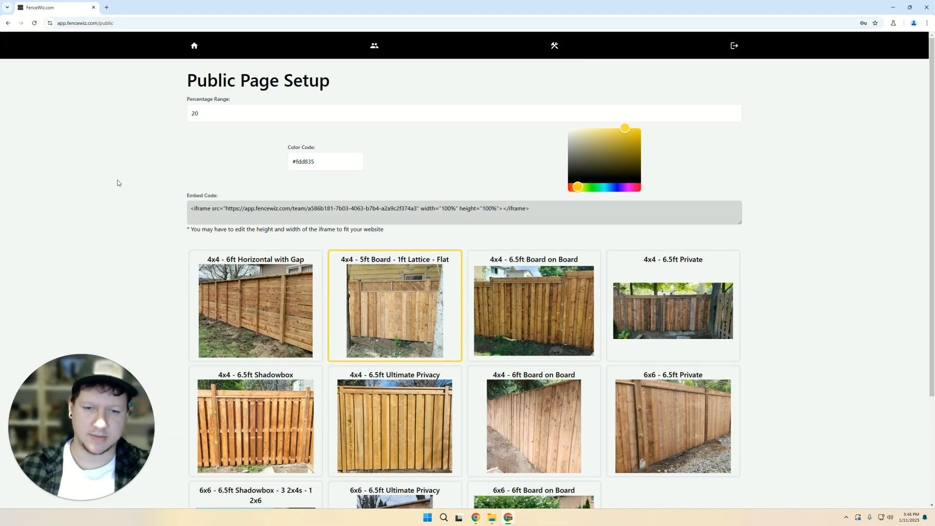
# - Go to the projects home page, then open the designs area's Materials price list
pyautogui.scroll(-2, 132, 198)
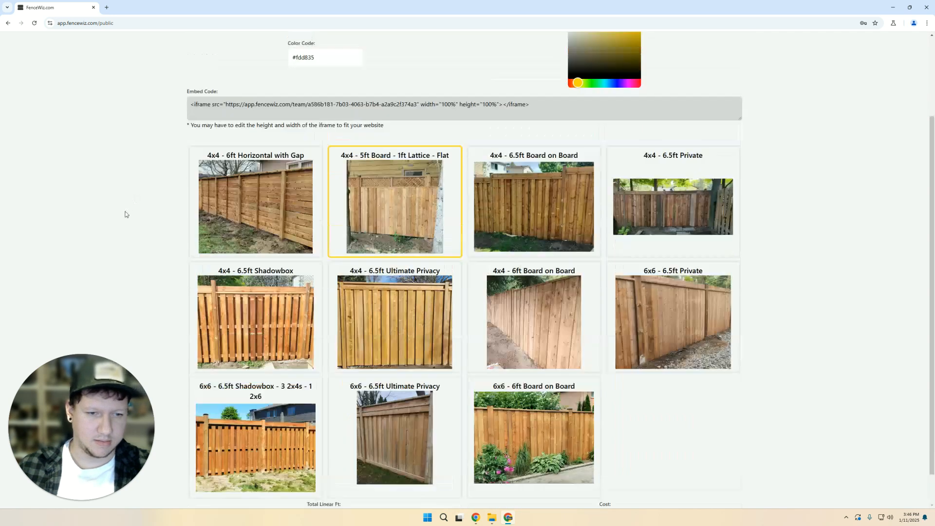
pyautogui.scroll(2, 343, 78)
pyautogui.click(193, 47)
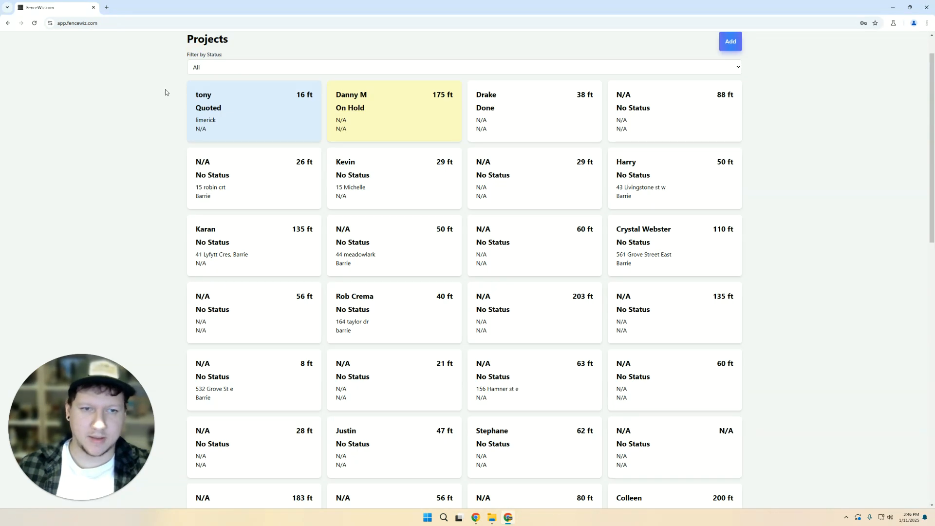
pyautogui.scroll(-5, 558, 96)
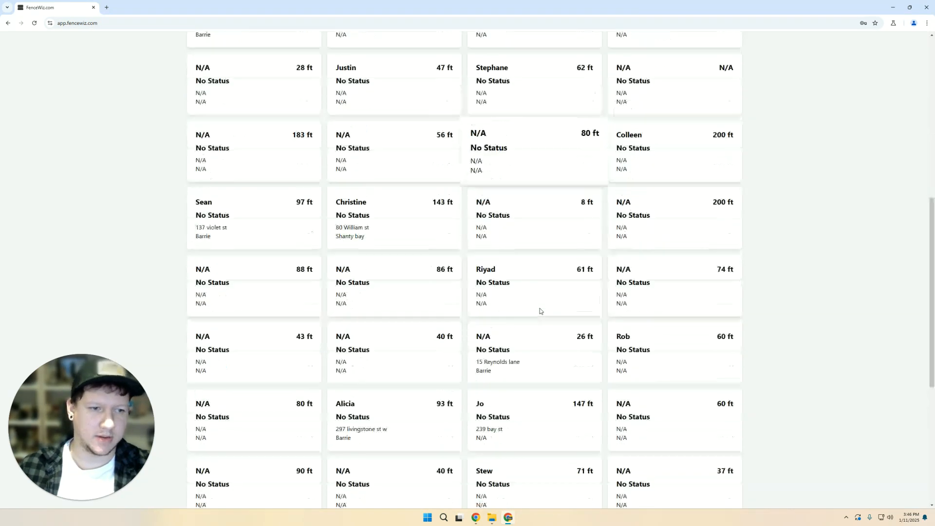
pyautogui.scroll(5, 538, 309)
pyautogui.click(558, 49)
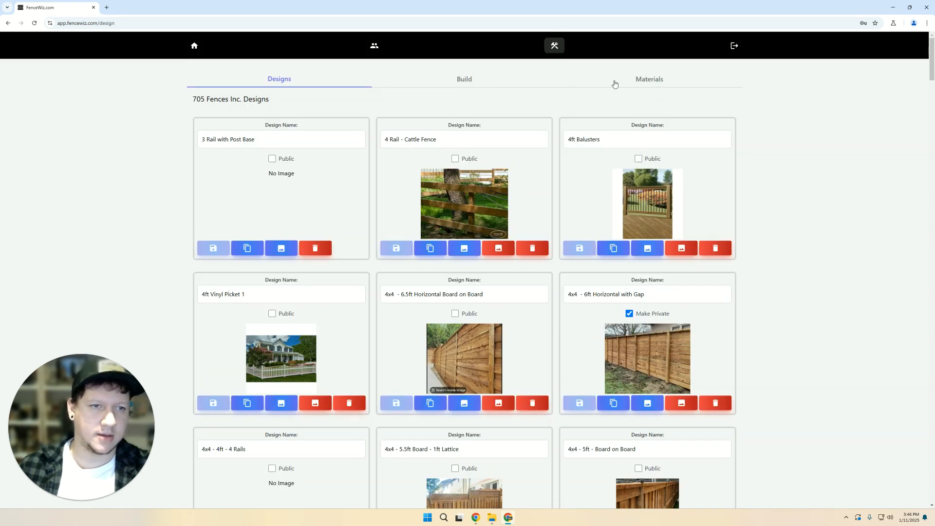
pyautogui.click(646, 83)
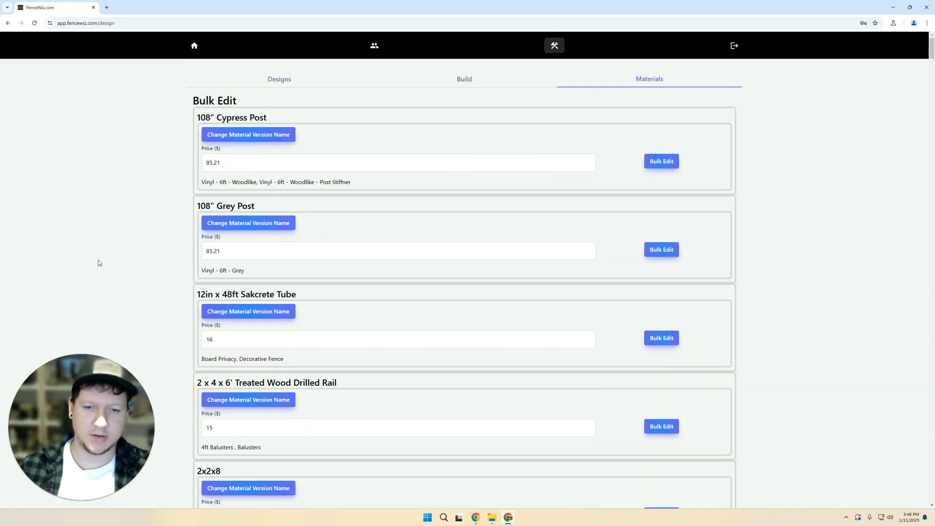
# - Scroll to the Lattice 1x8 material and select its 11.98 price
pyautogui.scroll(-10, 98, 260)
pyautogui.scroll(-3, 97, 260)
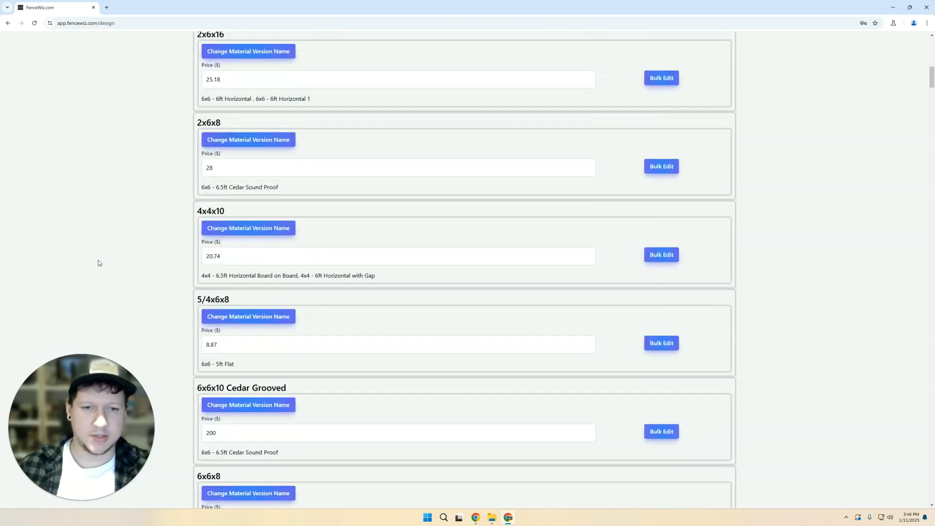
pyautogui.scroll(-1, 98, 262)
pyautogui.scroll(-10, 98, 263)
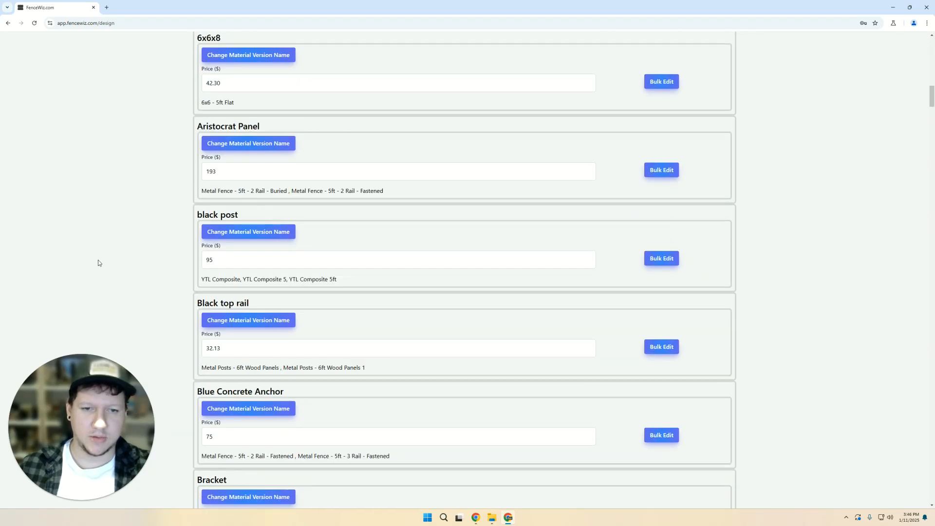
pyautogui.scroll(-15, 132, 265)
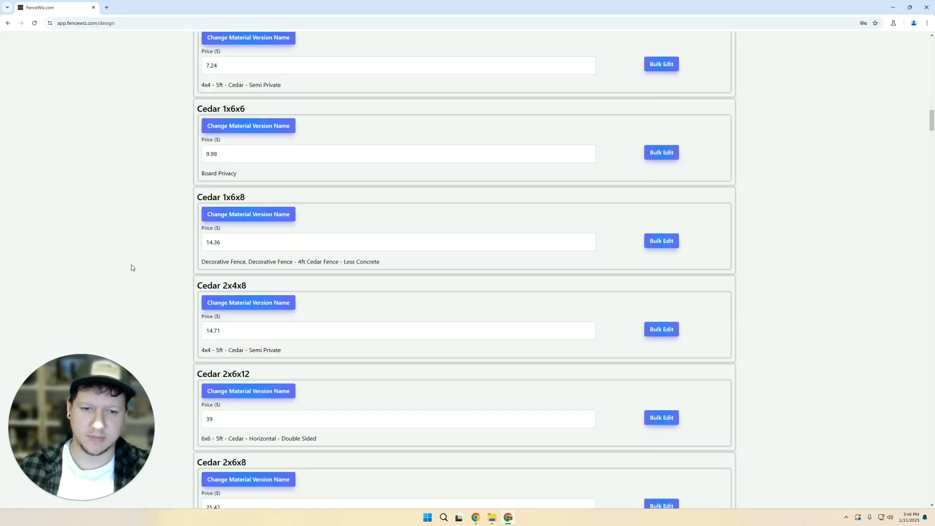
pyautogui.scroll(-12, 131, 267)
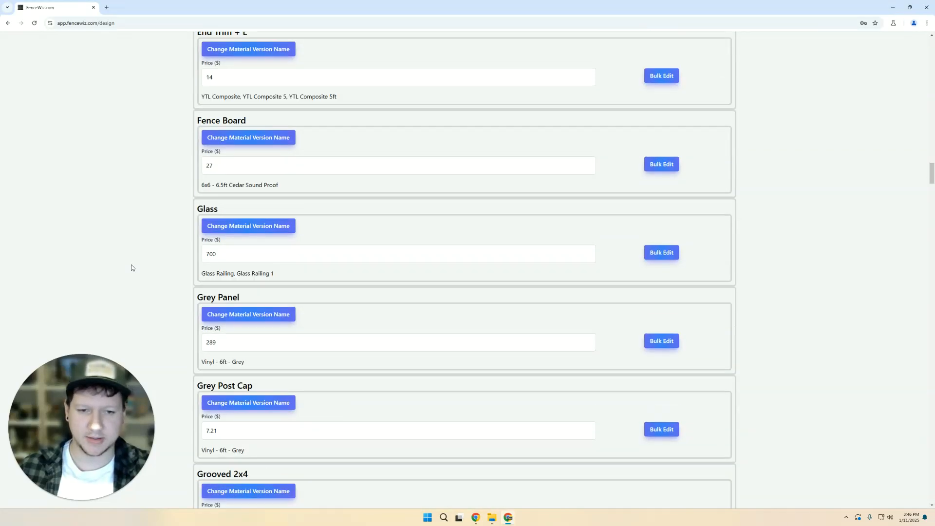
pyautogui.scroll(-2, 117, 312)
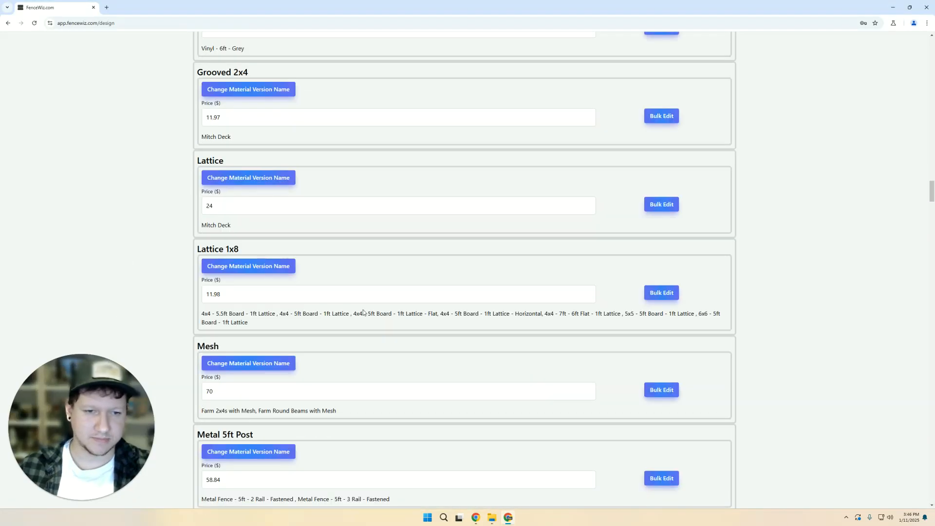
pyautogui.moveTo(326, 314); pyautogui.dragTo(281, 320)
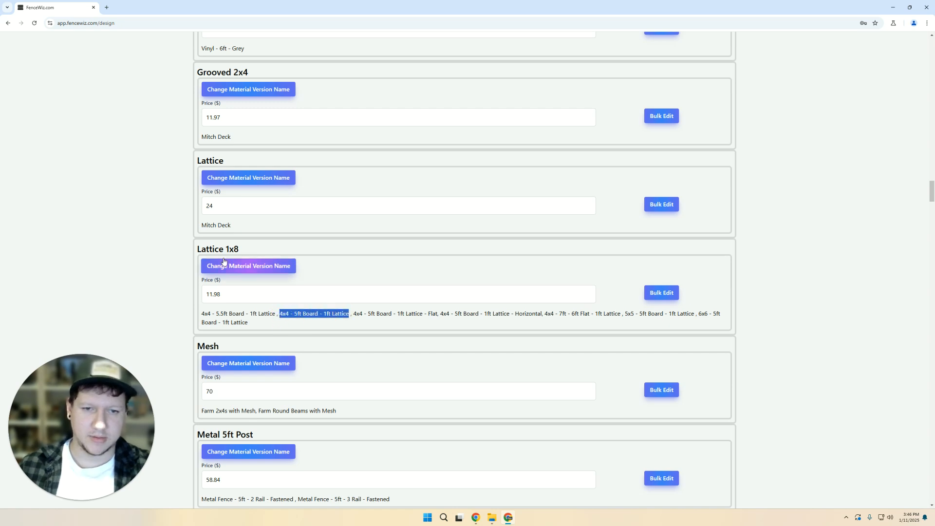
pyautogui.doubleClick(204, 249)
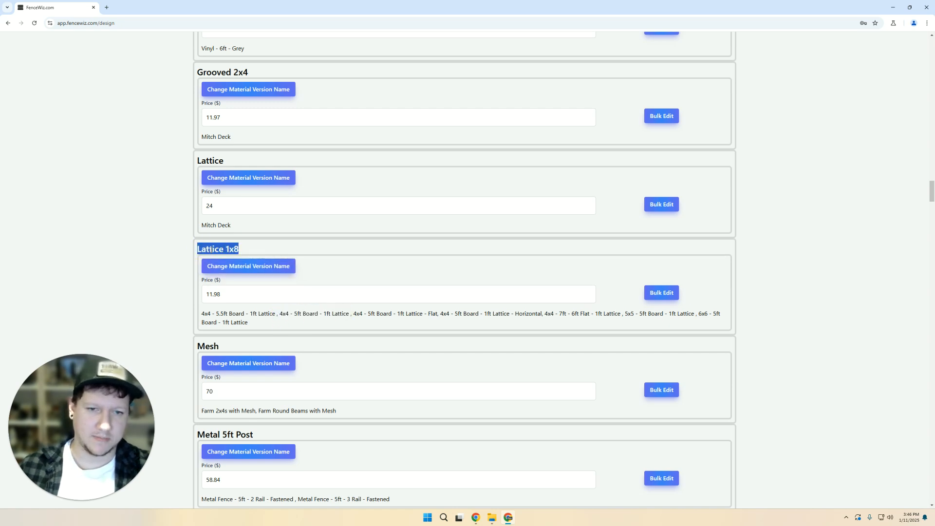
pyautogui.moveTo(205, 299); pyautogui.dragTo(236, 295)
# - Change the Lattice 1x8 price field from 11.98 to 12.5
pyautogui.click(242, 295)
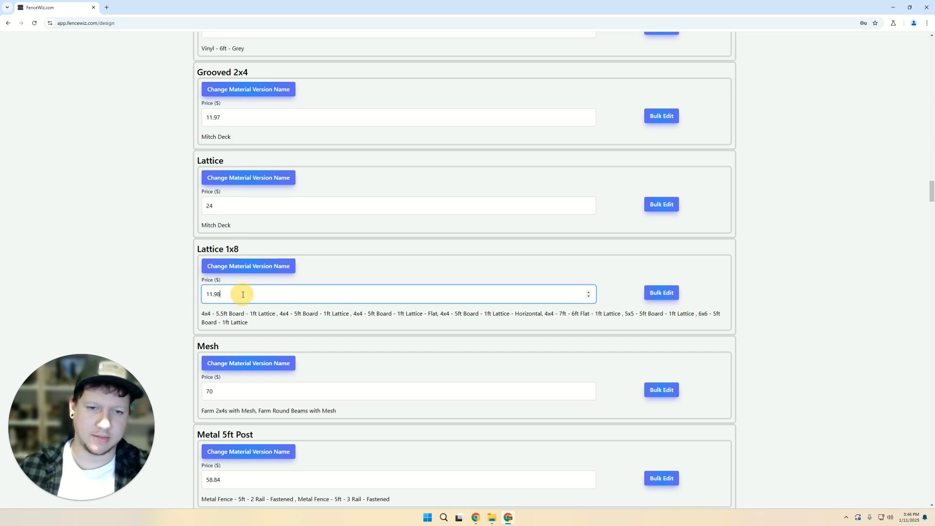
pyautogui.write('12.5')
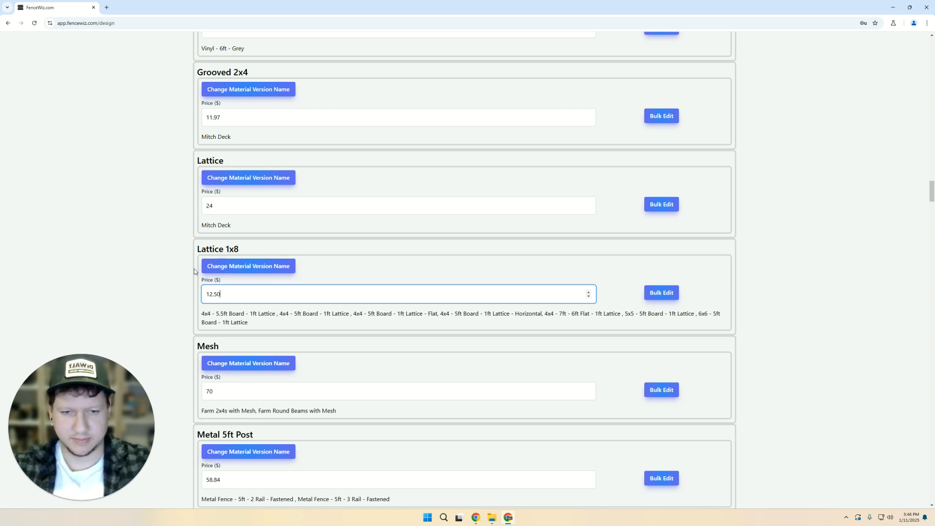
pyautogui.click(130, 272)
pyautogui.moveTo(244, 291); pyautogui.dragTo(134, 288)
pyautogui.click(174, 289)
pyautogui.moveTo(236, 294); pyautogui.dragTo(139, 289)
pyautogui.click(143, 291)
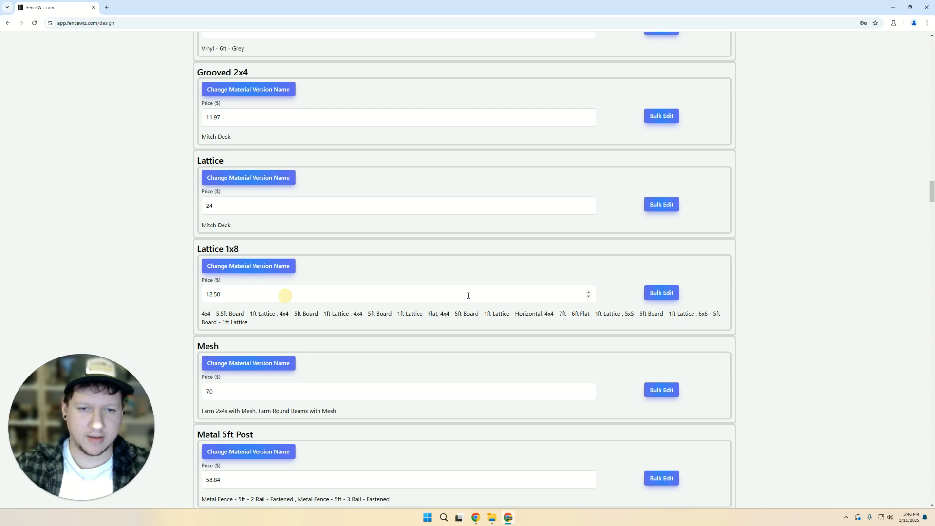
# - Bulk-apply the 12.5 Lattice 1x8 price to all designs and confirm the change
pyautogui.click(657, 295)
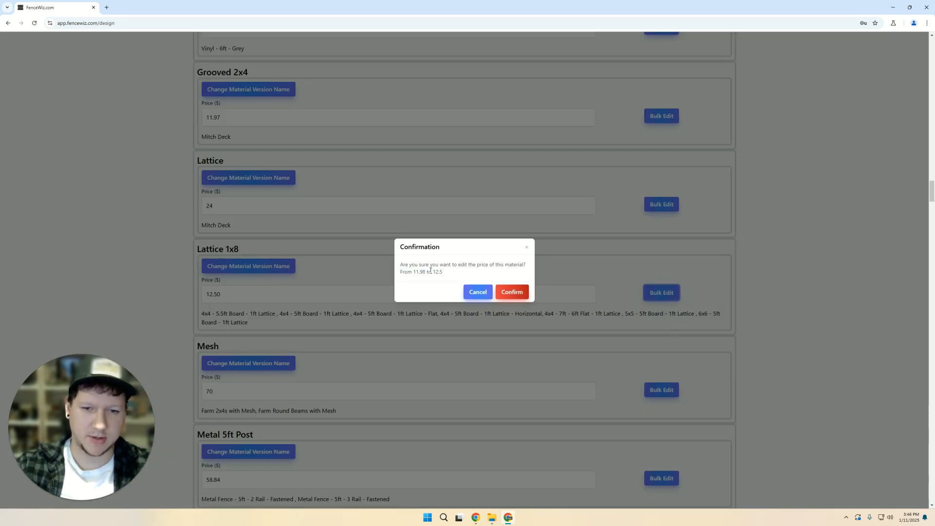
pyautogui.moveTo(402, 272); pyautogui.dragTo(470, 274)
pyautogui.click(470, 273)
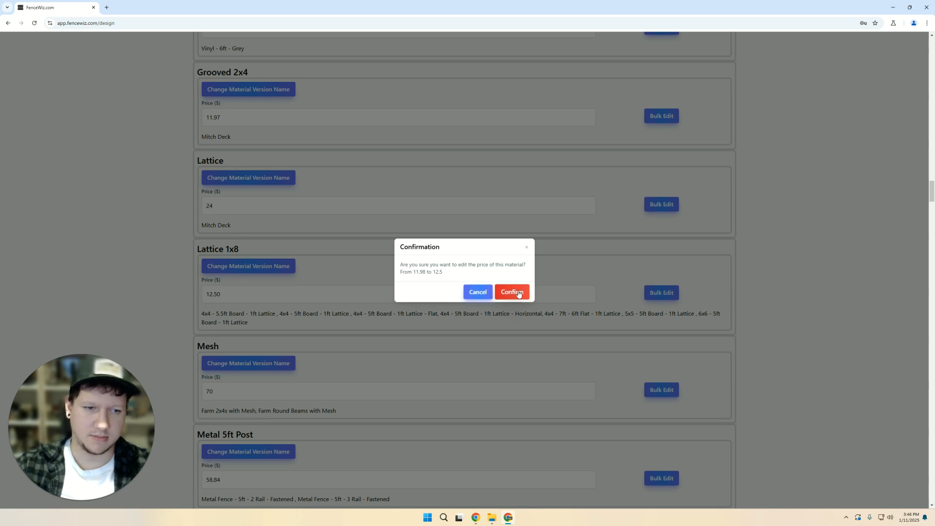
pyautogui.click(505, 292)
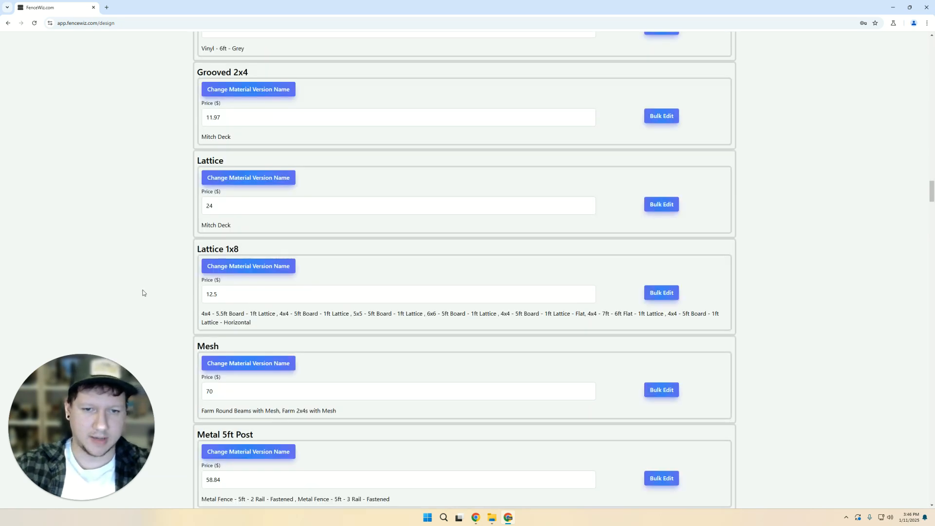
# - Browse the Designs, Build and Materials tabs in turn, then return to the projects home page
pyautogui.scroll(7, 133, 340)
pyautogui.scroll(20, 132, 341)
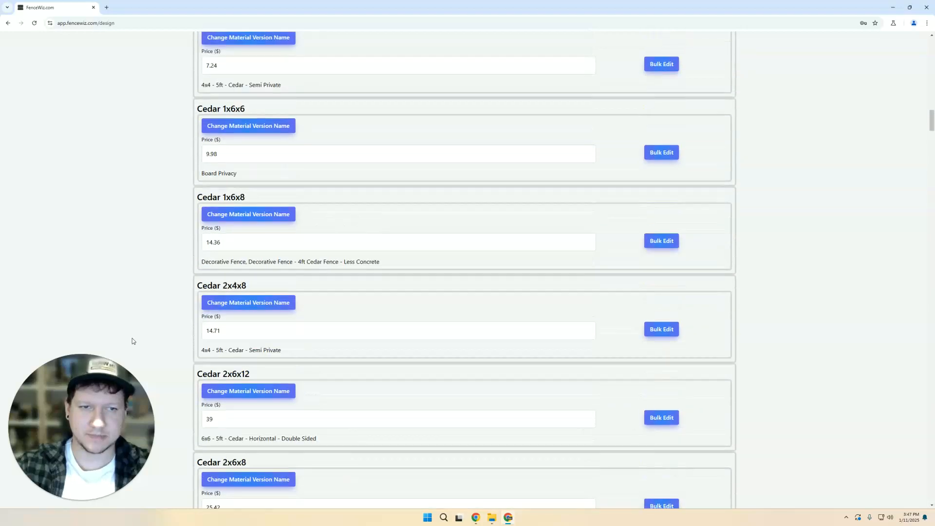
pyautogui.scroll(-20, 133, 341)
pyautogui.scroll(20, 133, 341)
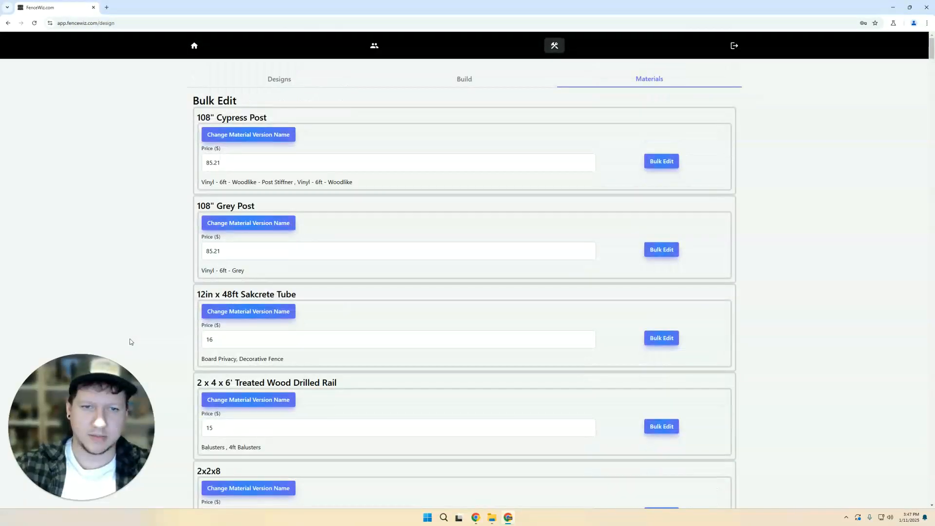
pyautogui.click(265, 80)
pyautogui.click(470, 78)
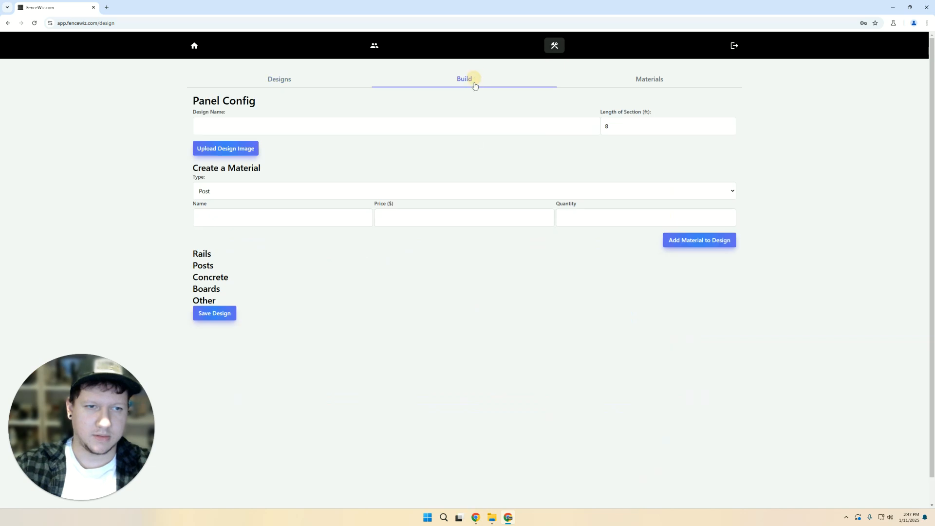
pyautogui.click(632, 79)
pyautogui.scroll(-8, 233, 212)
pyautogui.scroll(8, 233, 212)
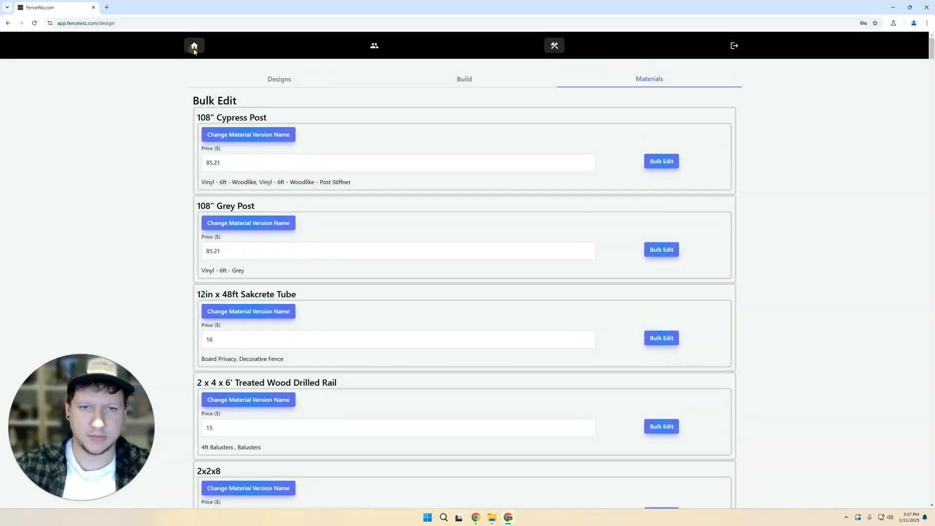
pyautogui.click(194, 45)
# - Open the customer's fence project and set its design to 4x4 - 5ft Board - 1ft Lattice - Flat
pyautogui.click(292, 124)
pyautogui.scroll(-20, 107, 272)
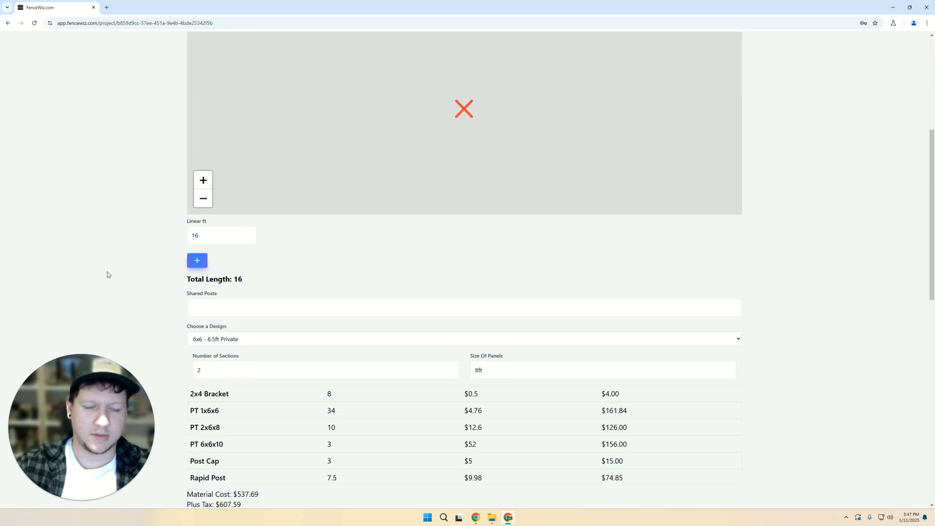
pyautogui.scroll(6, 246, 208)
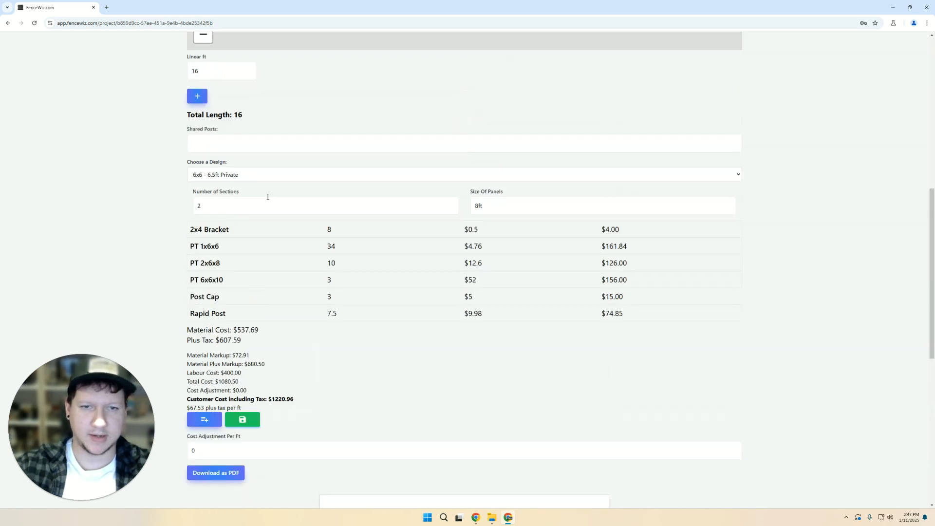
pyautogui.click(271, 173)
pyautogui.scroll(7, 300, 296)
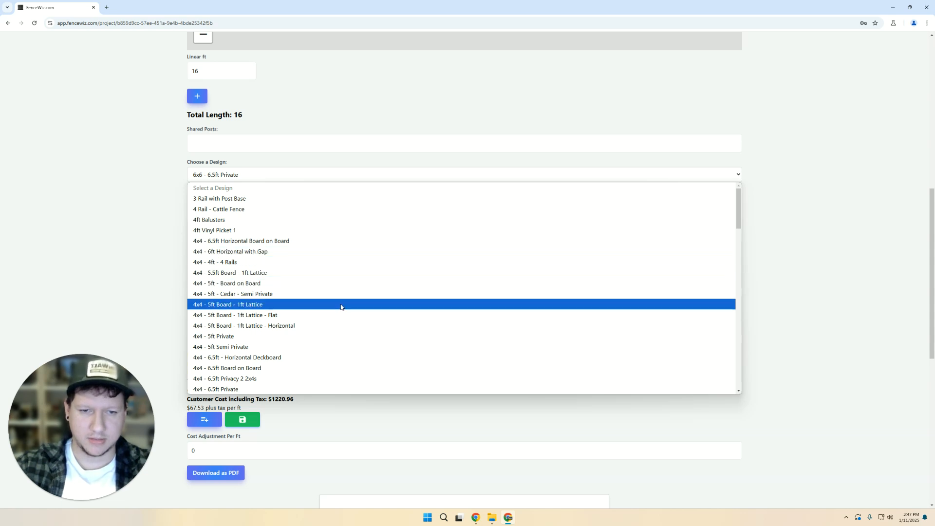
pyautogui.click(327, 315)
pyautogui.scroll(-7, 119, 235)
pyautogui.scroll(5, 125, 234)
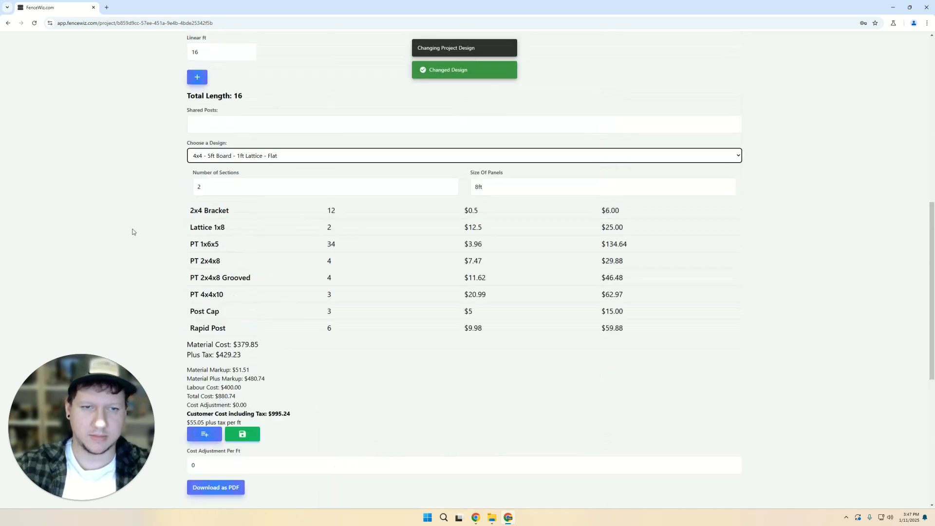
pyautogui.scroll(2, 131, 231)
# - Switch the design to 4x4 - 5ft Board - 1ft Lattice and check Lattice 1x8 at $12.5, $1051.87 total
pyautogui.click(292, 192)
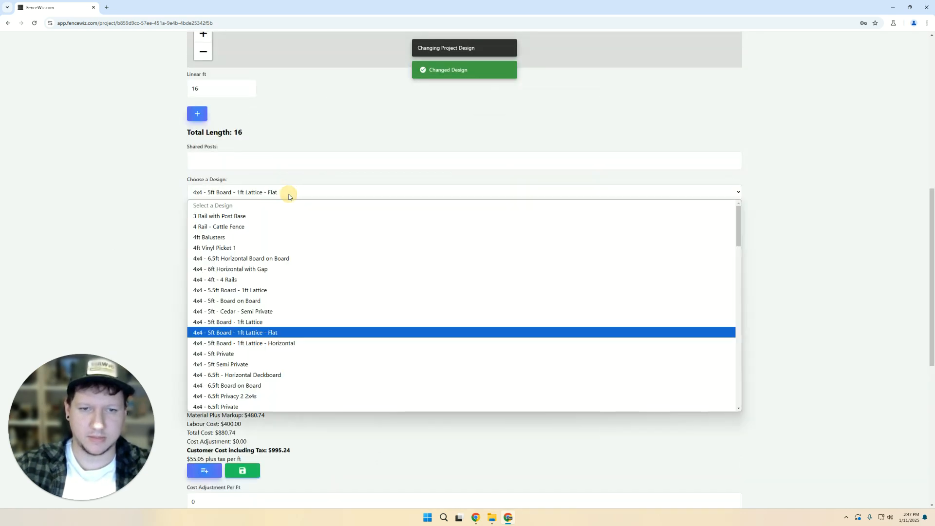
pyautogui.click(305, 322)
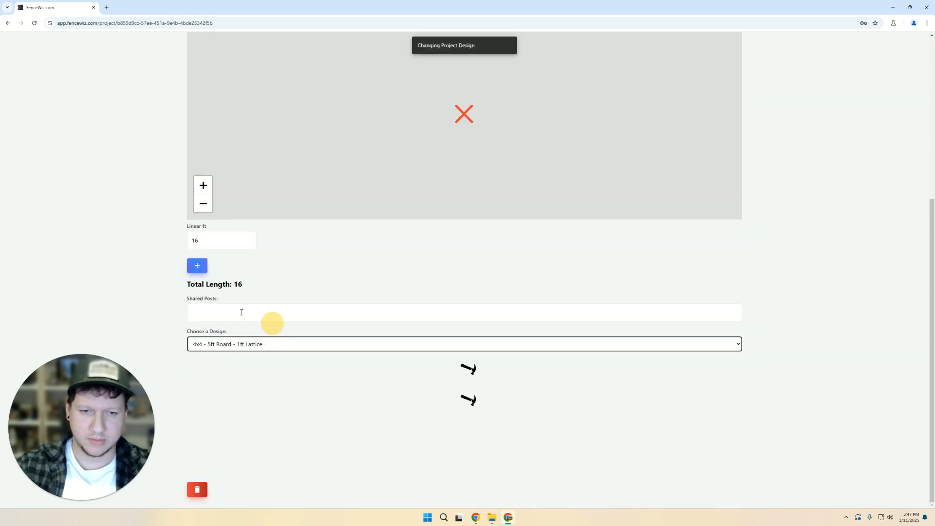
pyautogui.scroll(-4, 118, 250)
pyautogui.scroll(-3, 118, 250)
pyautogui.scroll(1, 145, 251)
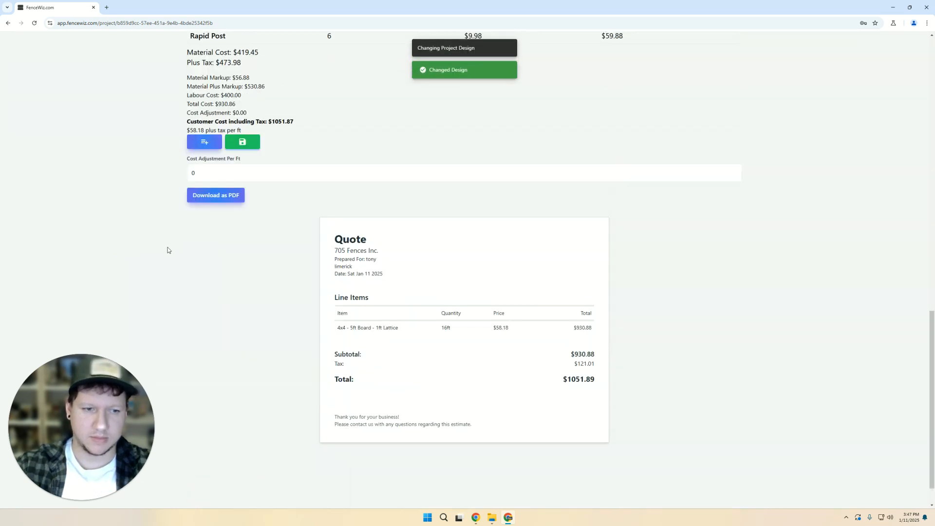
pyautogui.scroll(3, 168, 253)
pyautogui.scroll(2, 314, 212)
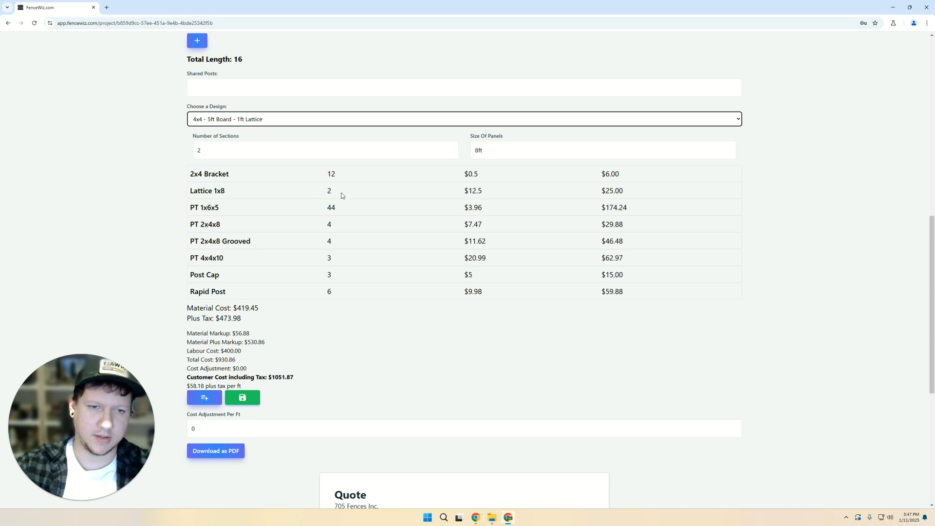
pyautogui.moveTo(462, 191); pyautogui.dragTo(422, 193)
pyautogui.click(505, 192)
pyautogui.click(438, 191)
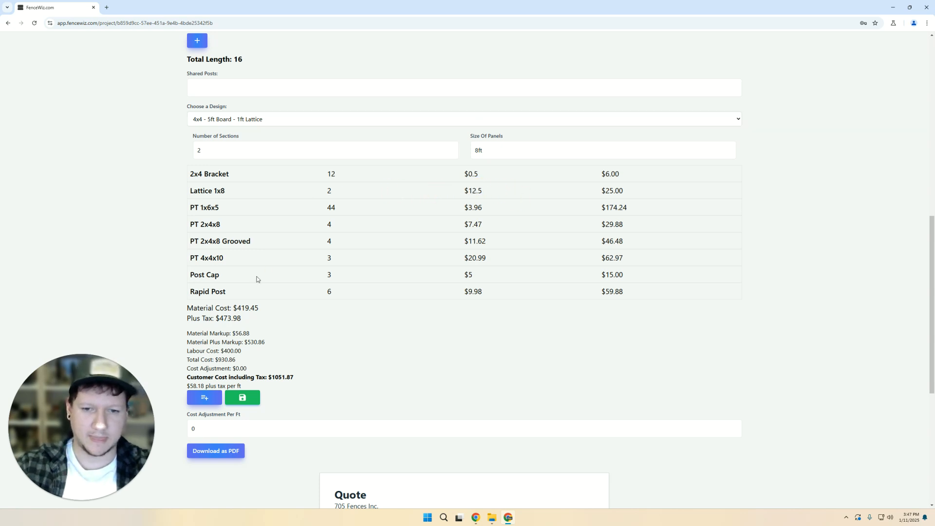
pyautogui.scroll(-5, 138, 267)
pyautogui.scroll(12, 134, 251)
pyautogui.scroll(-4, 100, 257)
pyautogui.scroll(-5, 111, 247)
pyautogui.scroll(8, 110, 246)
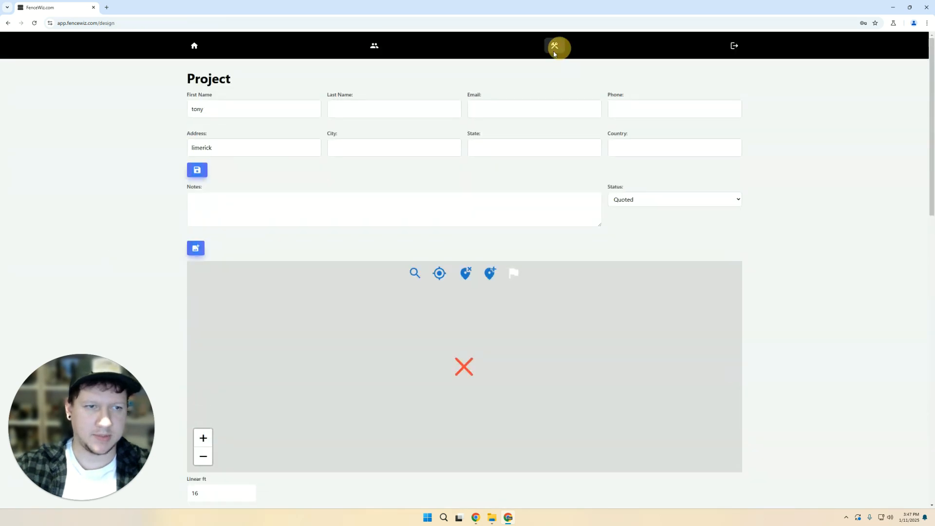
# - Glance at the Materials price list and Build form, then browse the Designs gallery cards
pyautogui.click(555, 46)
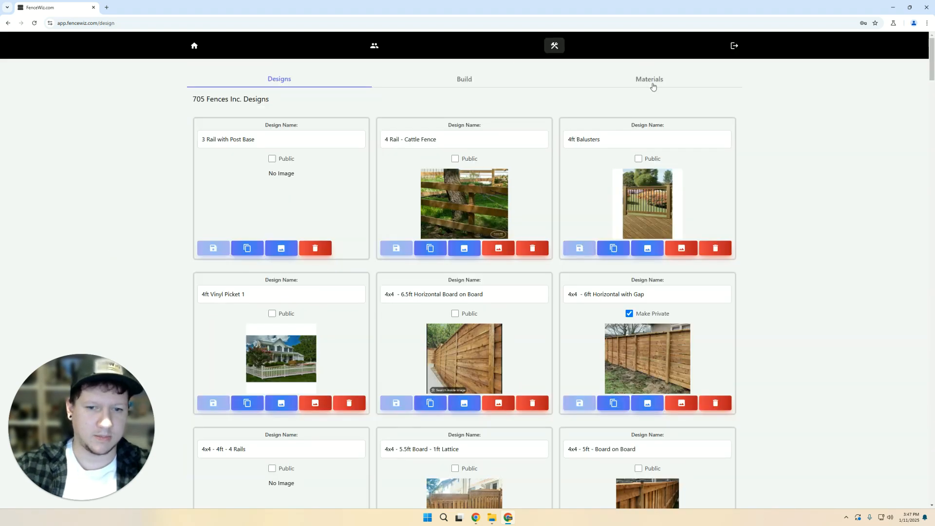
pyautogui.click(653, 87)
pyautogui.click(480, 75)
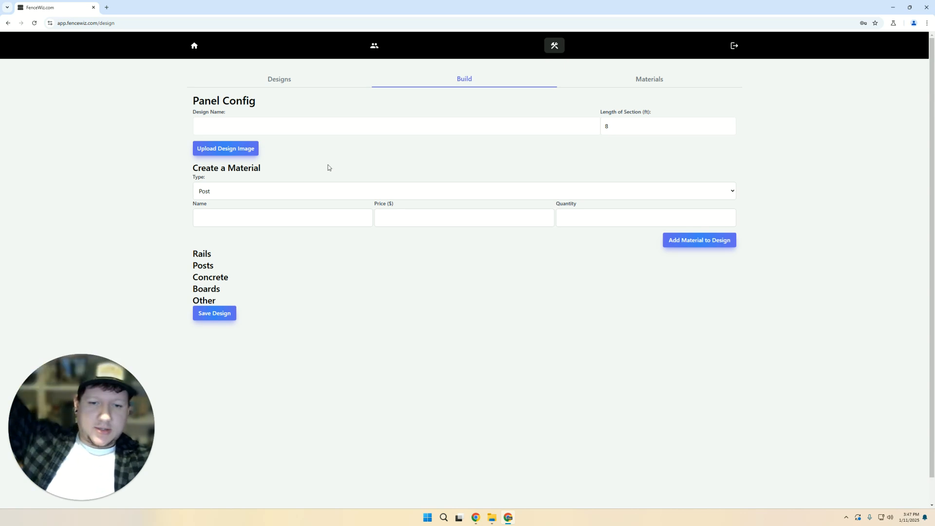
pyautogui.doubleClick(630, 124)
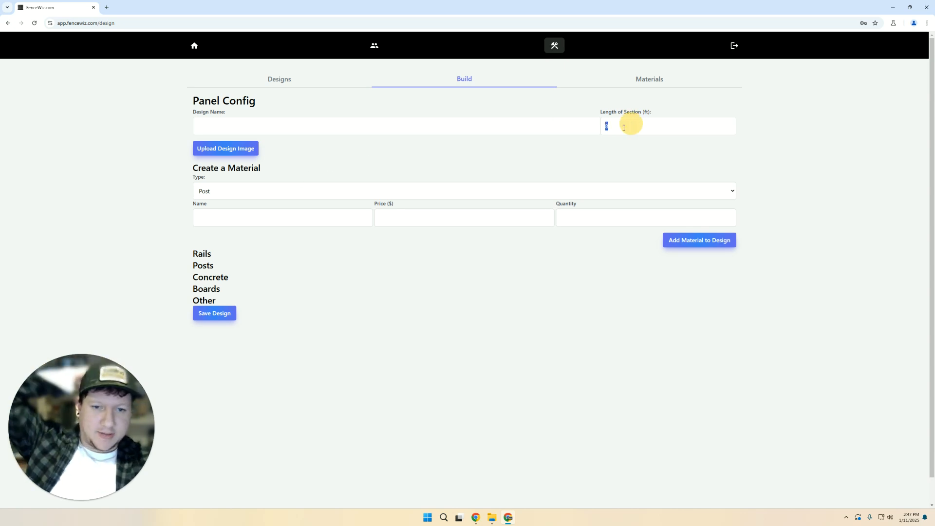
pyautogui.click(267, 86)
pyautogui.scroll(-6, 314, 381)
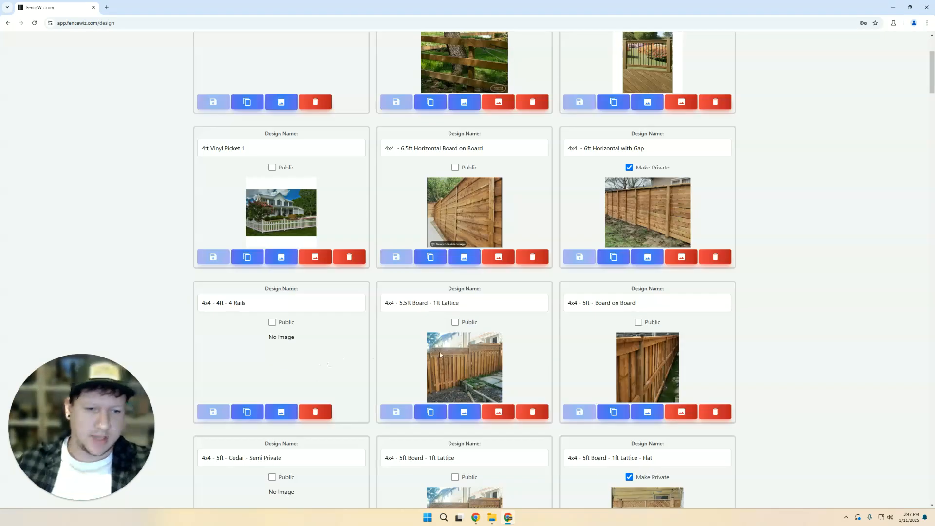
pyautogui.scroll(2, 500, 339)
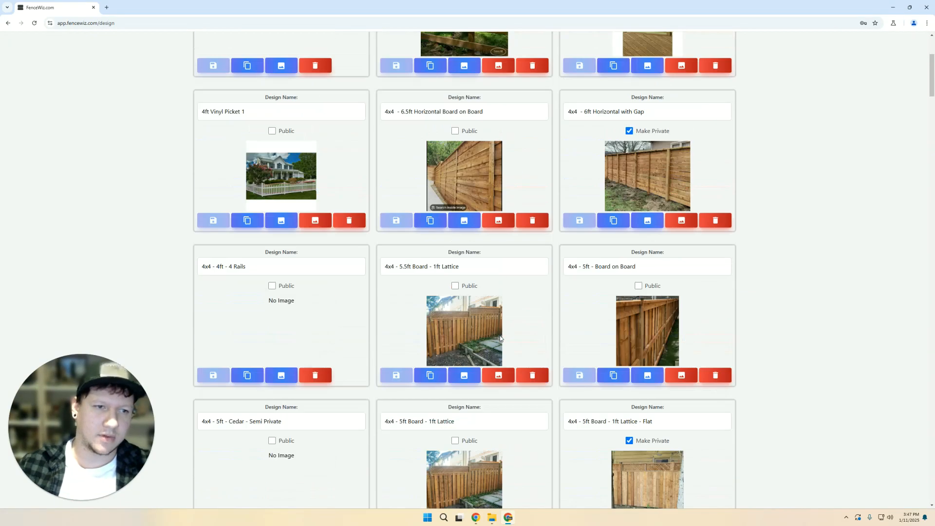
pyautogui.scroll(2, 611, 239)
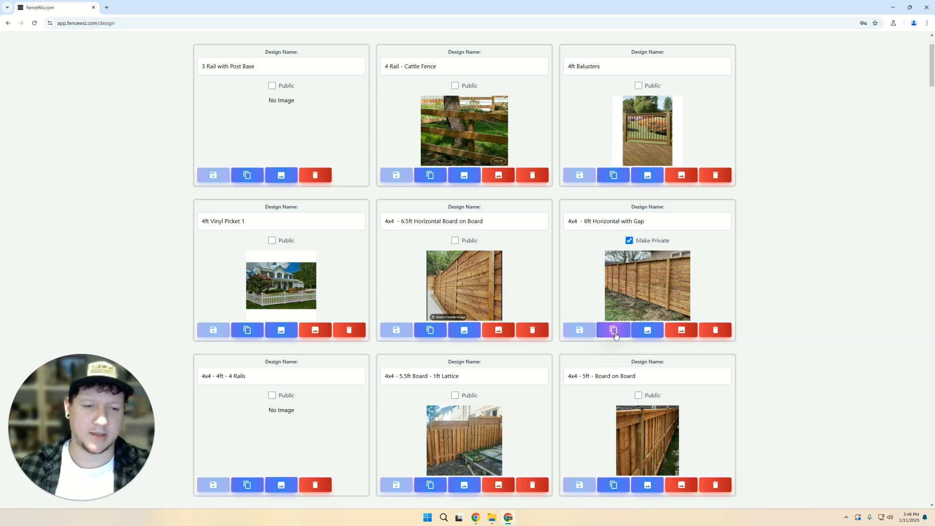
pyautogui.click(614, 332)
pyautogui.scroll(2, 443, 224)
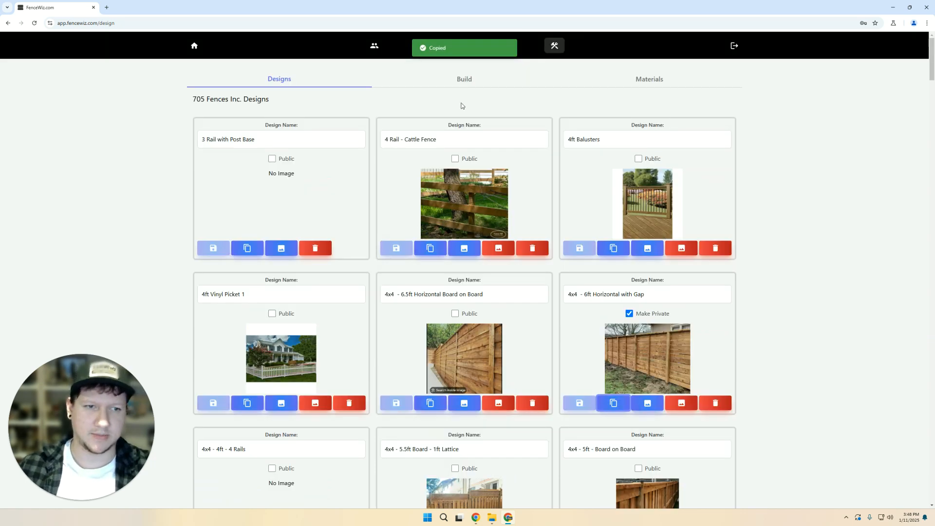
pyautogui.click(466, 82)
pyautogui.scroll(-4, 177, 266)
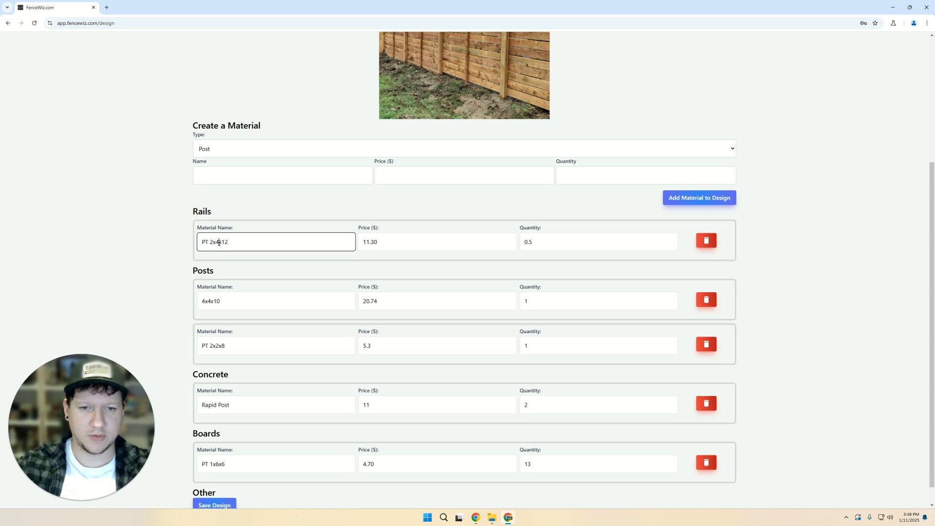
pyautogui.moveTo(190, 217); pyautogui.dragTo(253, 205)
pyautogui.scroll(4, 285, 220)
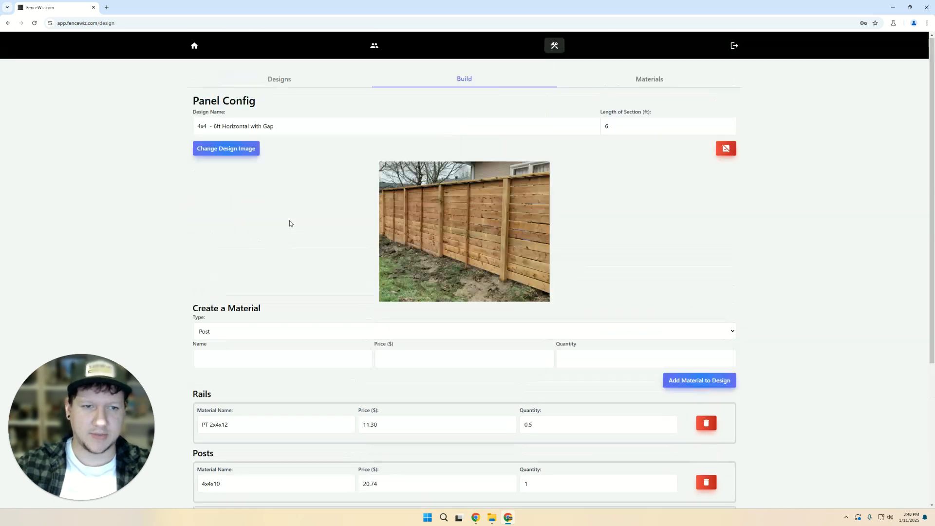
pyautogui.doubleClick(631, 129)
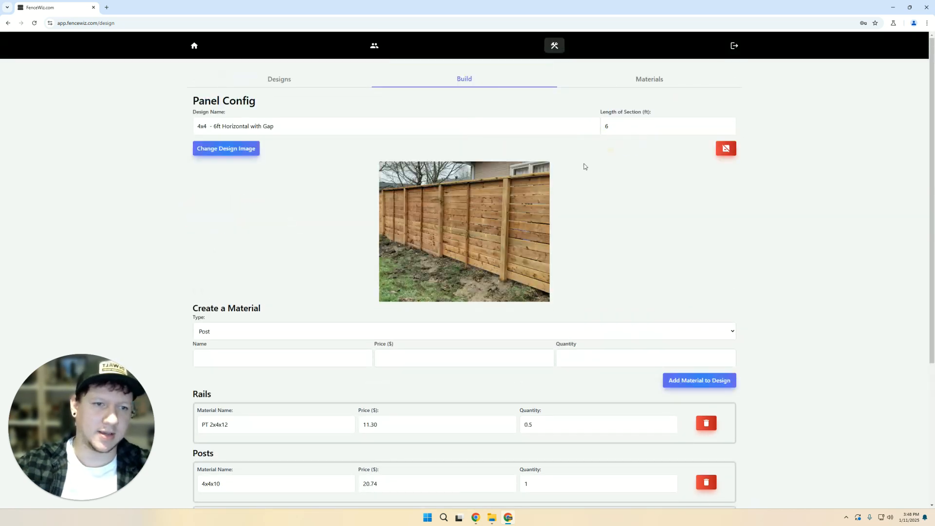
pyautogui.scroll(-2, 548, 169)
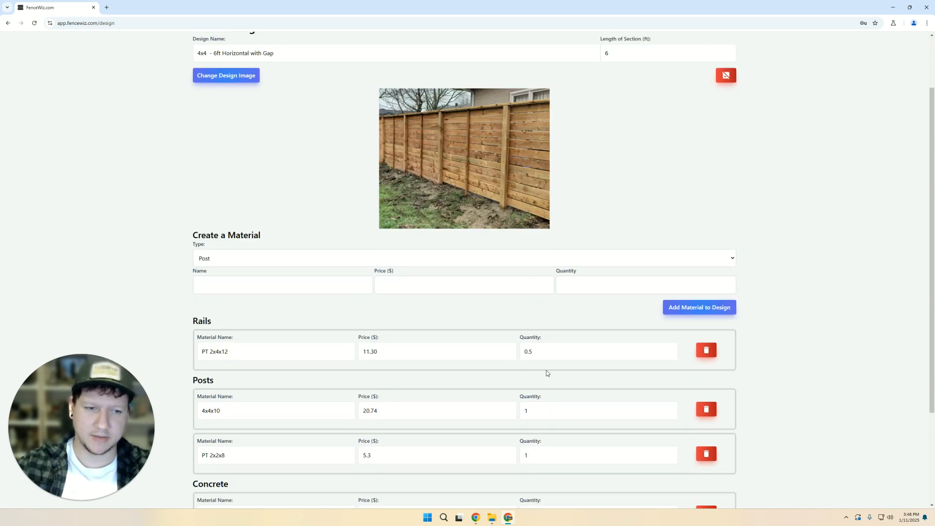
pyautogui.click(543, 351)
pyautogui.doubleClick(543, 351)
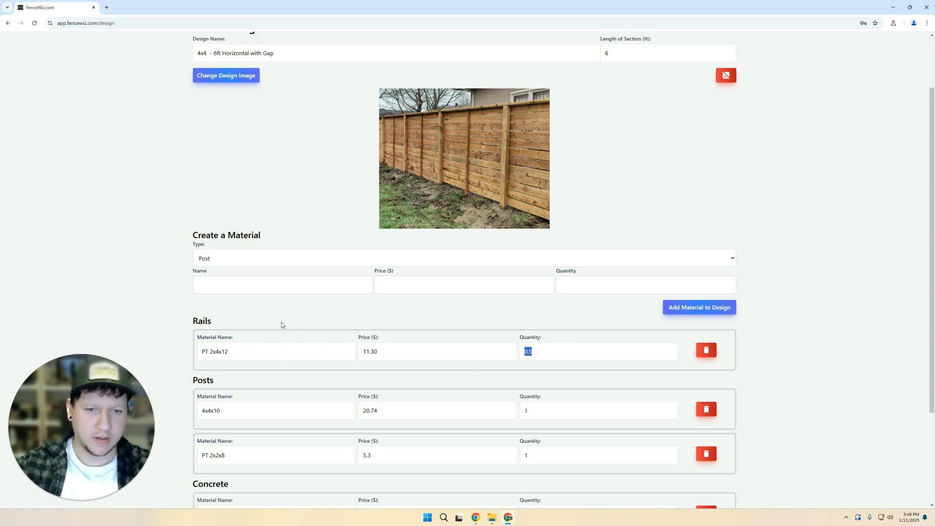
pyautogui.scroll(-3, 234, 359)
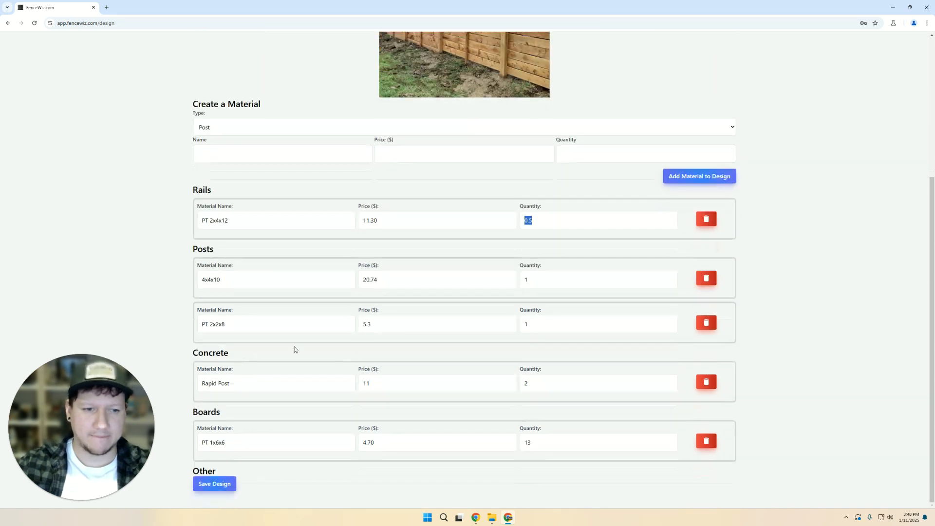
pyautogui.scroll(5, 179, 246)
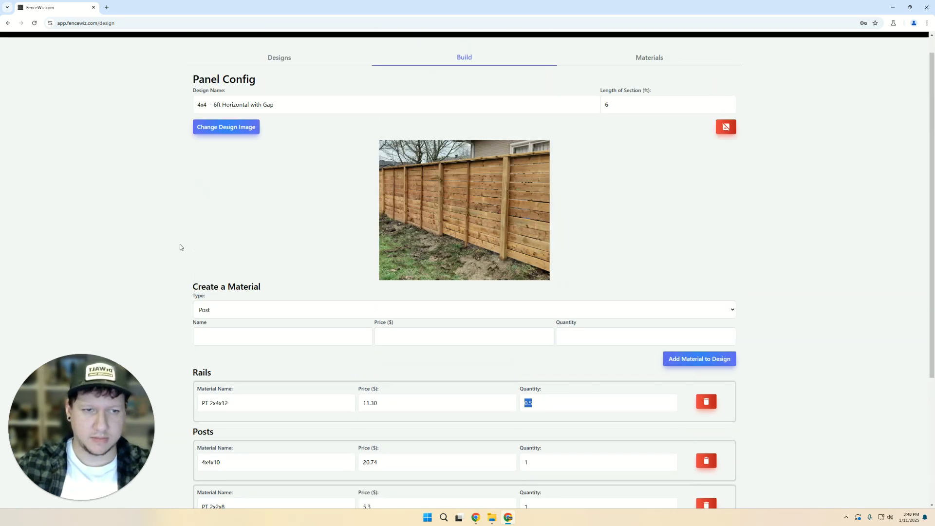
# - Return to the projects list and open the 16 ft Quoted project
pyautogui.tripleClick(281, 127)
pyautogui.click(194, 45)
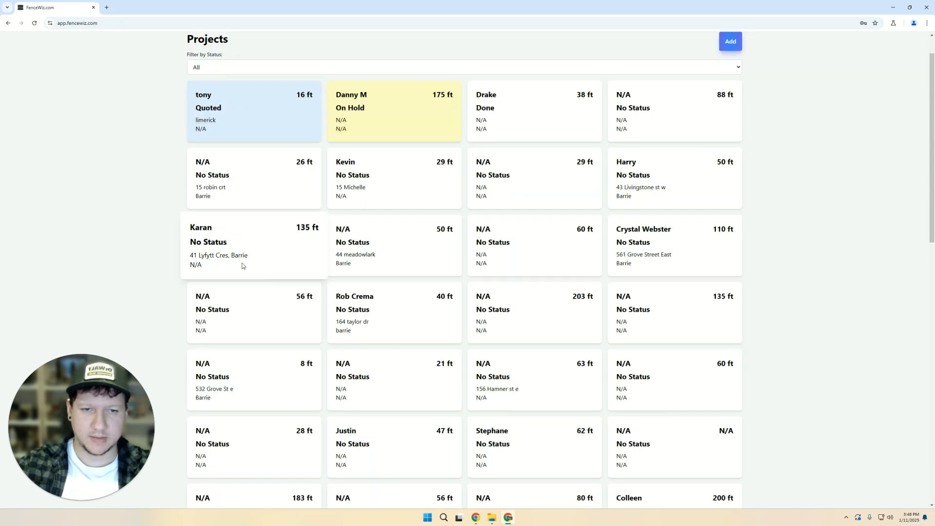
pyautogui.click(235, 113)
pyautogui.scroll(-14, 107, 279)
pyautogui.scroll(5, 107, 280)
# - Choose the 4x4 - 6ft Horizontal with Gap design, repricing the quote to $1013.19
pyautogui.click(216, 158)
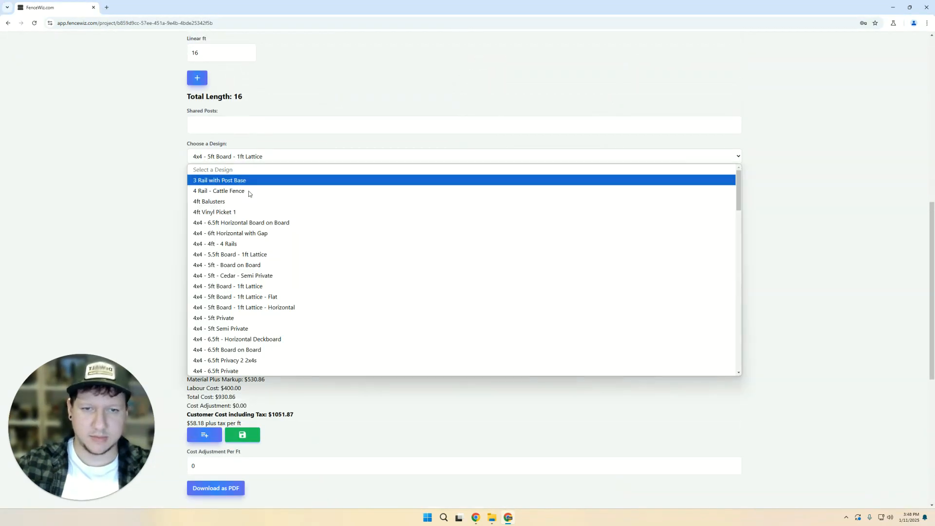
pyautogui.scroll(-3, 261, 170)
pyautogui.scroll(9, 259, 142)
pyautogui.scroll(-4, 119, 257)
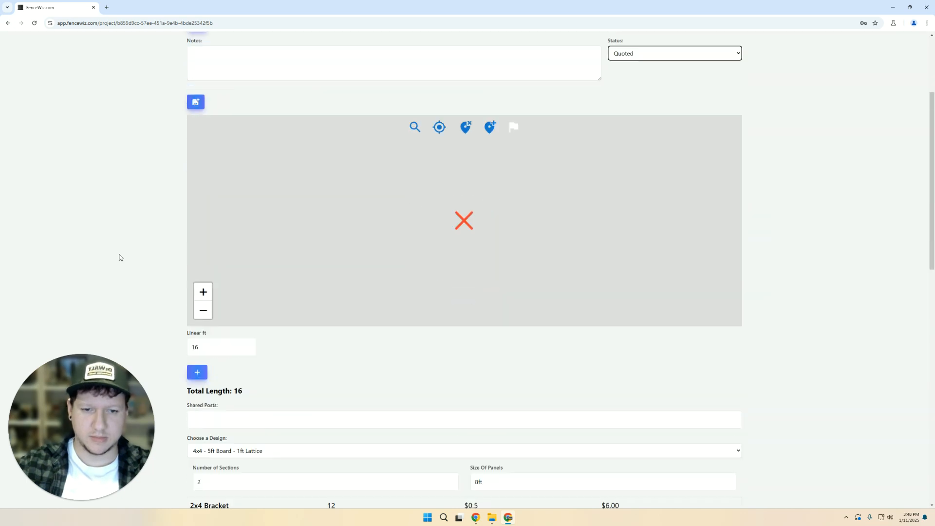
pyautogui.click(229, 415)
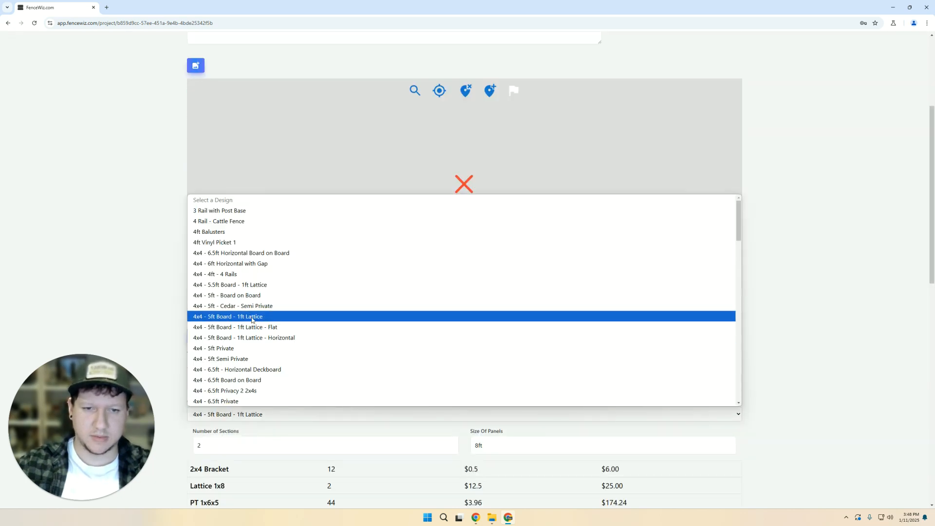
pyautogui.click(258, 265)
pyautogui.scroll(-10, 116, 312)
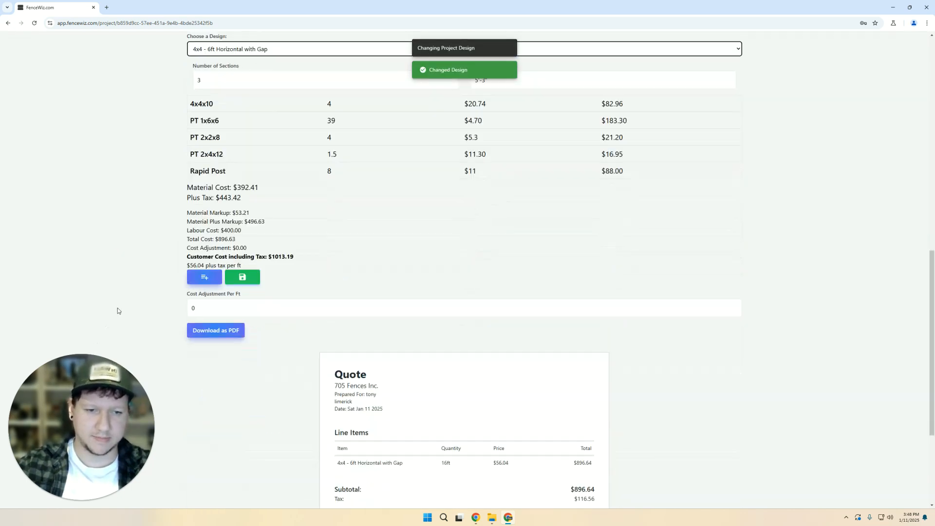
pyautogui.scroll(5, 265, 344)
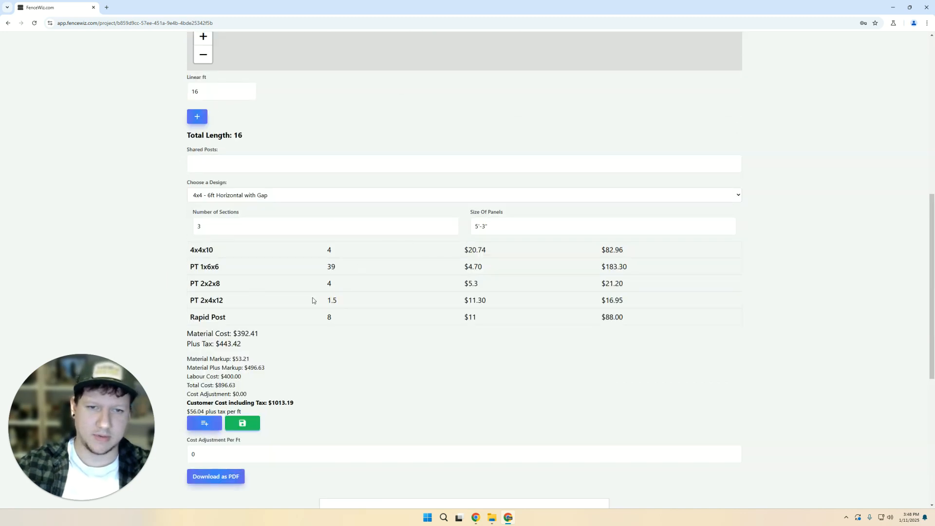
pyautogui.scroll(-2, 313, 298)
pyautogui.scroll(3, 213, 151)
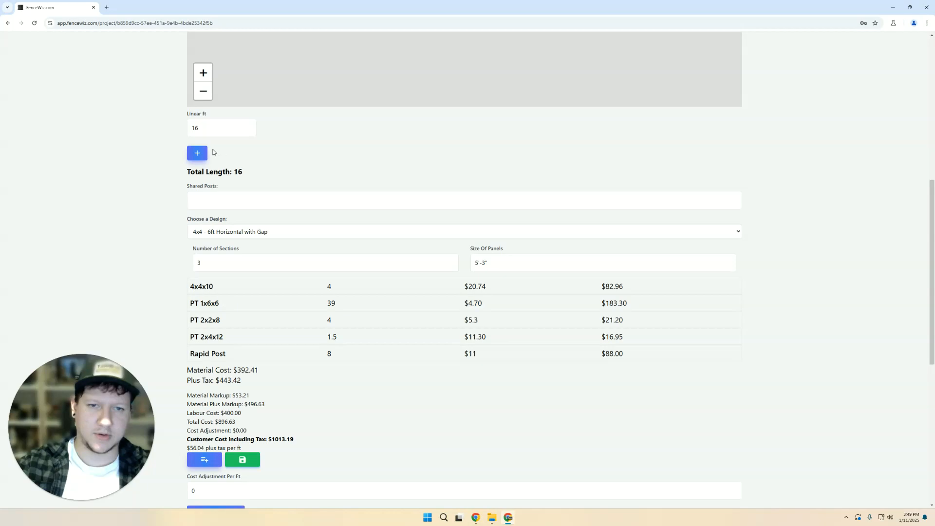
pyautogui.doubleClick(238, 171)
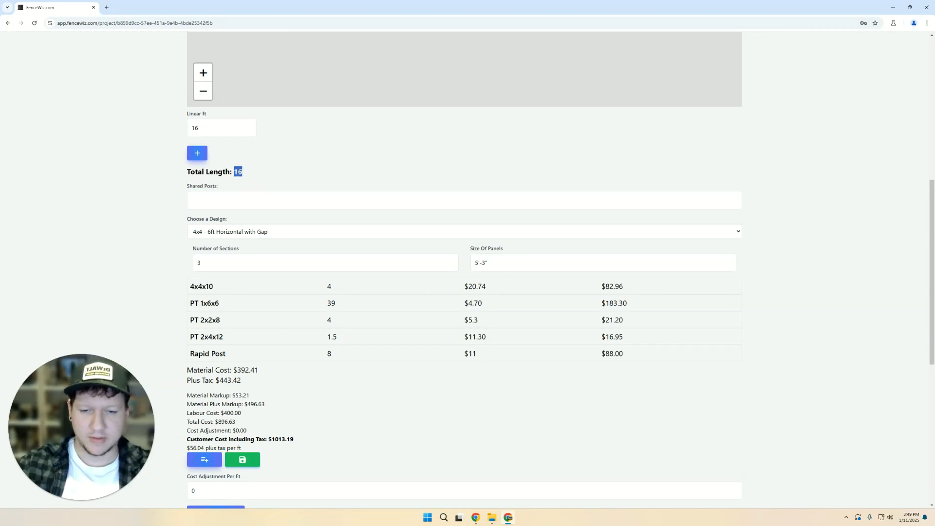
pyautogui.tripleClick(238, 171)
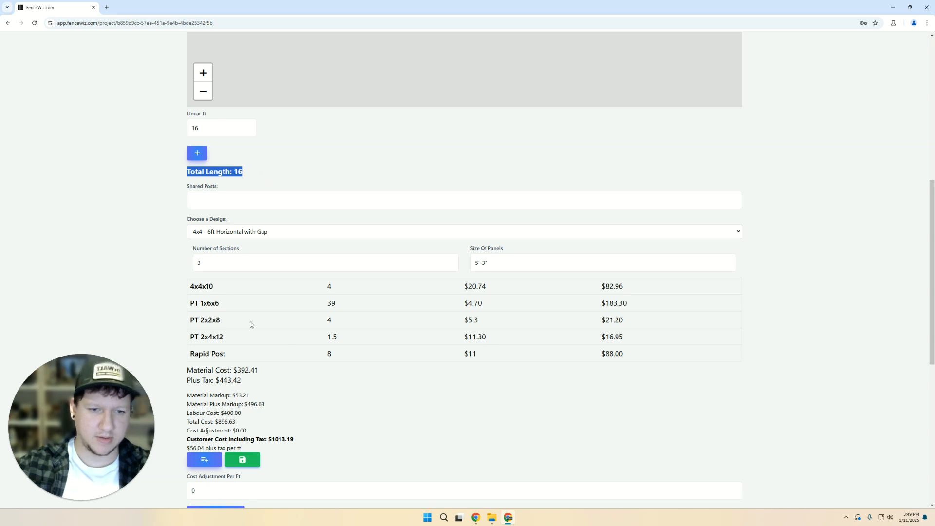
pyautogui.scroll(-3, 321, 330)
pyautogui.scroll(3, 126, 302)
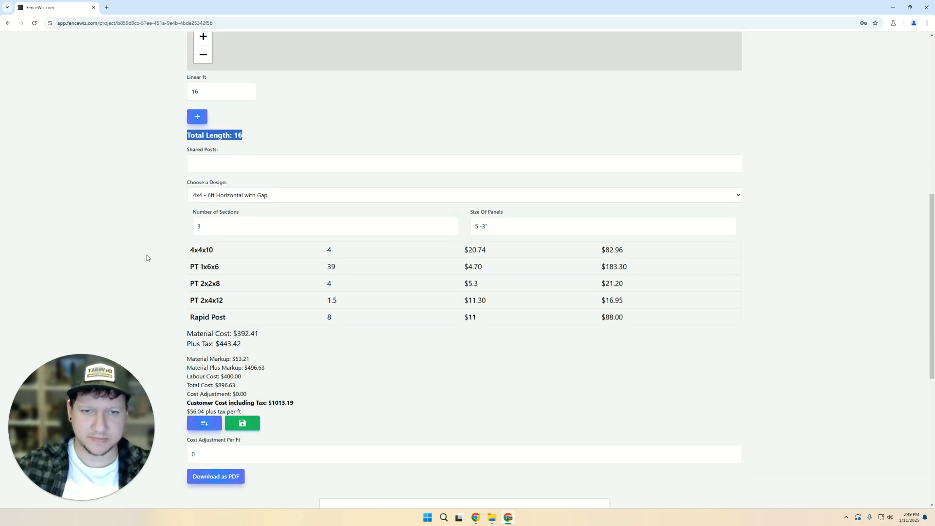
pyautogui.click(353, 303)
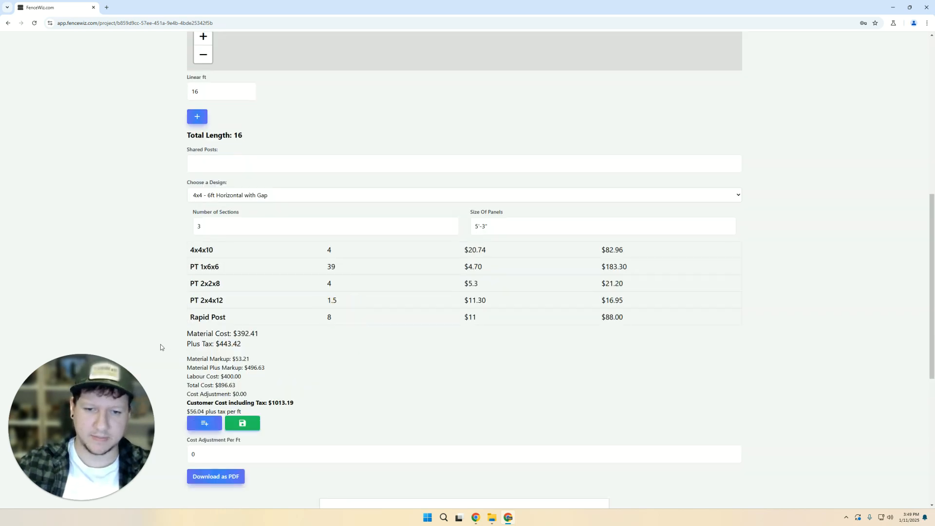
pyautogui.scroll(-2, 210, 295)
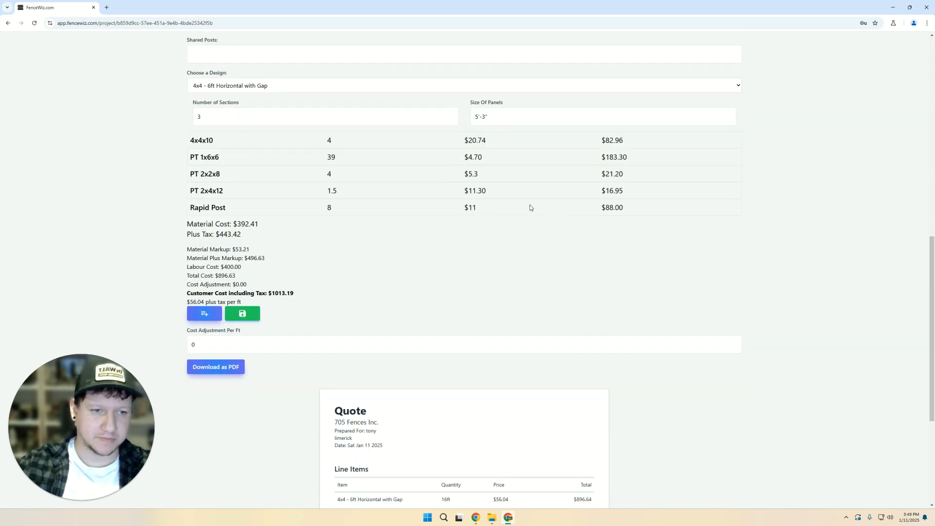
pyautogui.scroll(-1, 235, 290)
pyautogui.scroll(-4, 198, 386)
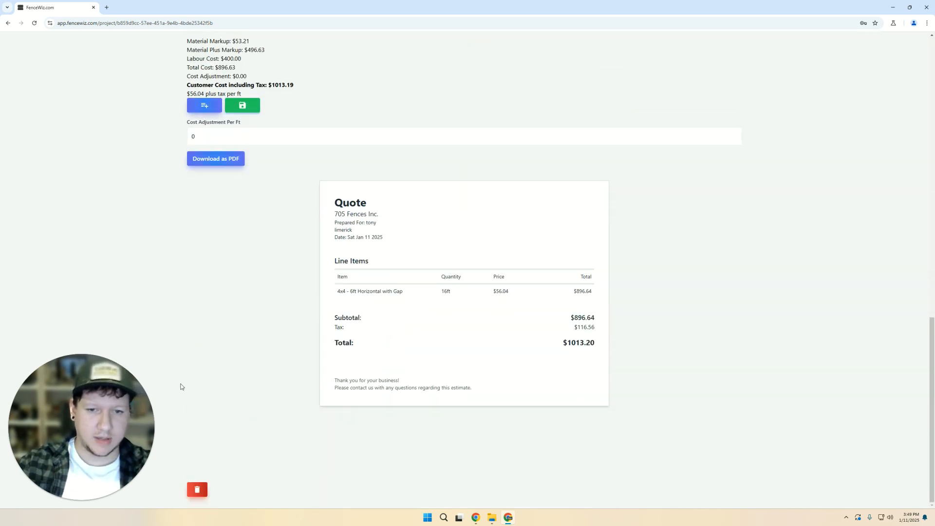
pyautogui.scroll(14, 140, 340)
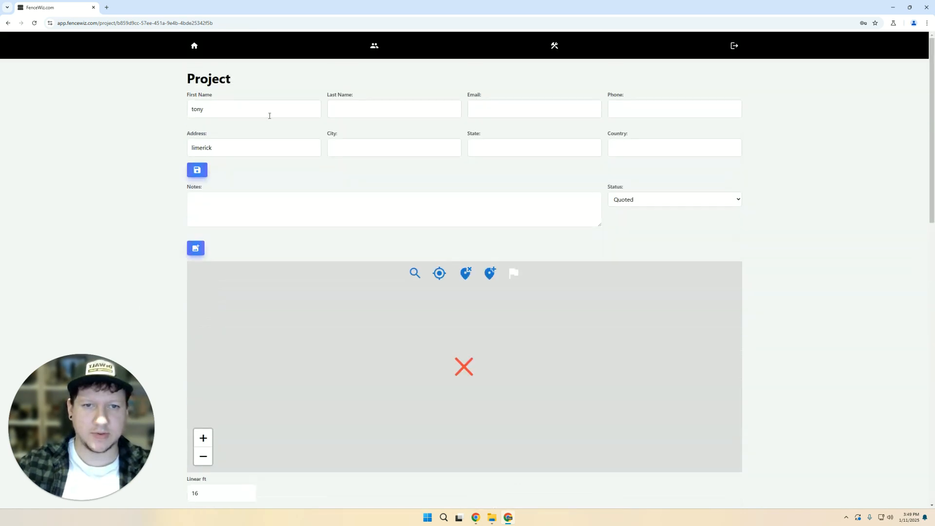
pyautogui.click(194, 45)
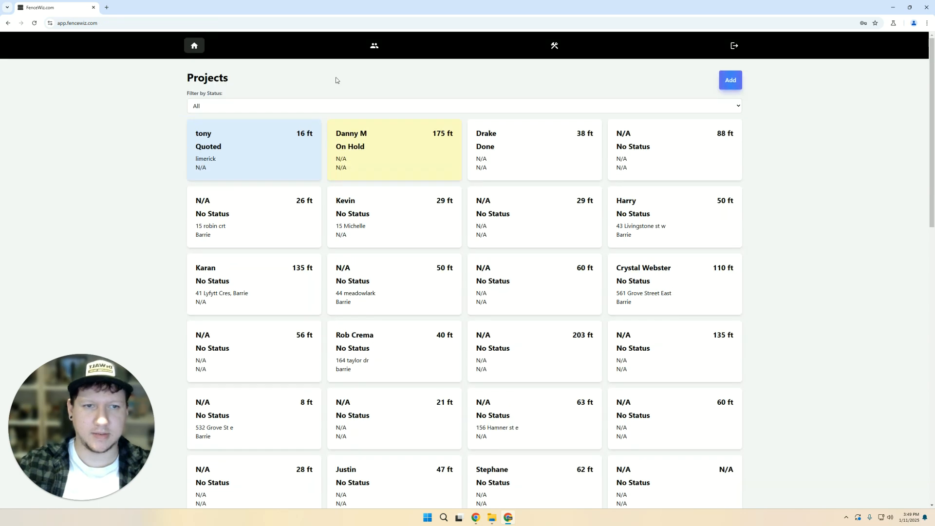
# - Open the 705 Fences Inc. team page and look over the members' e-mails and OWNER role
pyautogui.click(376, 47)
pyautogui.moveTo(336, 315); pyautogui.dragTo(431, 324)
pyautogui.click(450, 332)
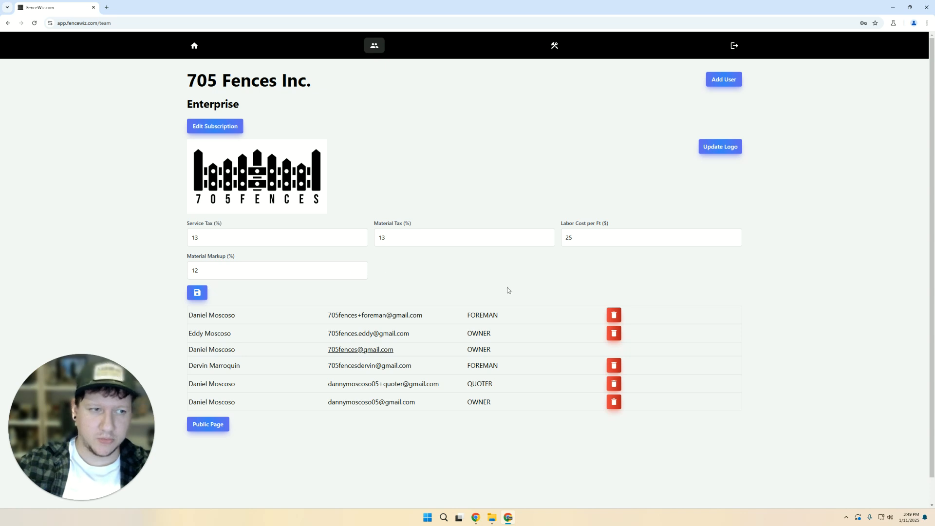
pyautogui.moveTo(327, 365); pyautogui.dragTo(357, 366)
pyautogui.click(431, 380)
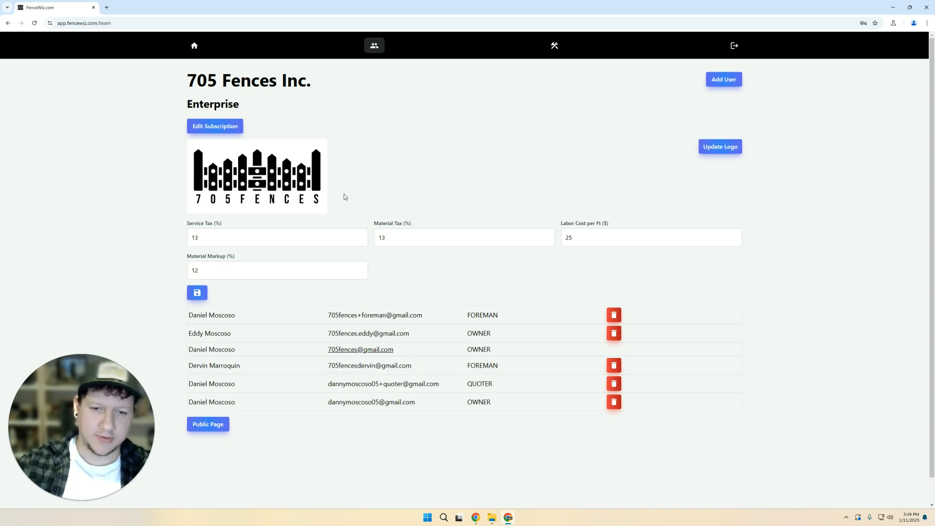
pyautogui.moveTo(466, 334); pyautogui.dragTo(536, 339)
pyautogui.click(534, 340)
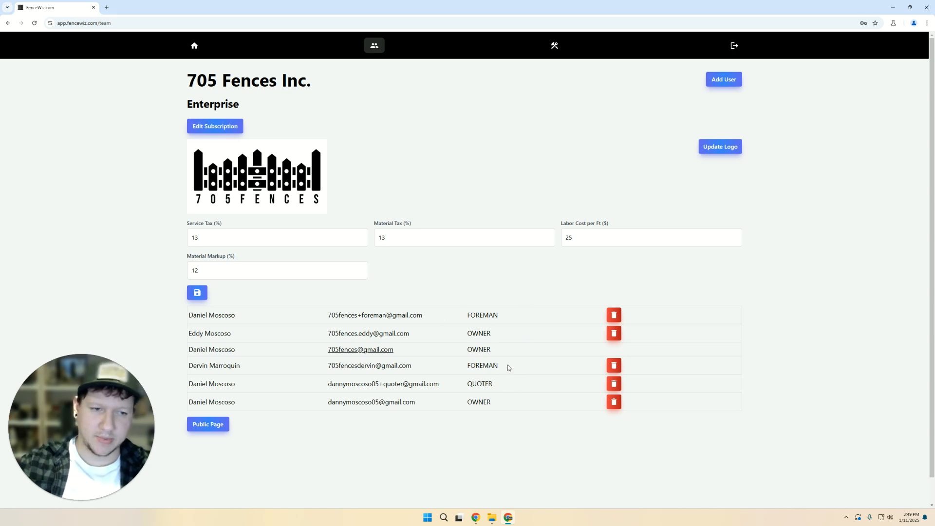
# - Review the FOREMAN and QUOTER roles, then view the Stripe subscription billing page and come back
pyautogui.moveTo(462, 311); pyautogui.dragTo(510, 314)
pyautogui.click(510, 314)
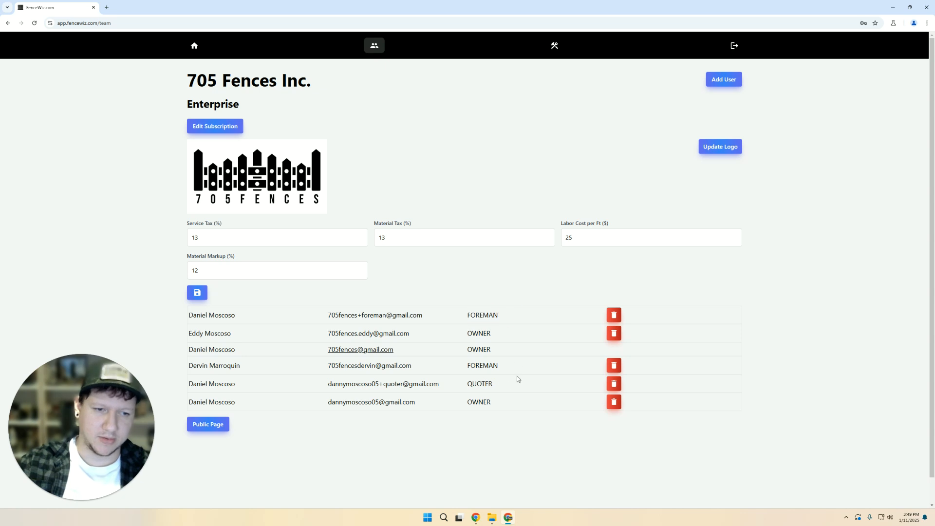
pyautogui.doubleClick(486, 383)
pyautogui.click(507, 419)
pyautogui.doubleClick(484, 365)
pyautogui.click(500, 396)
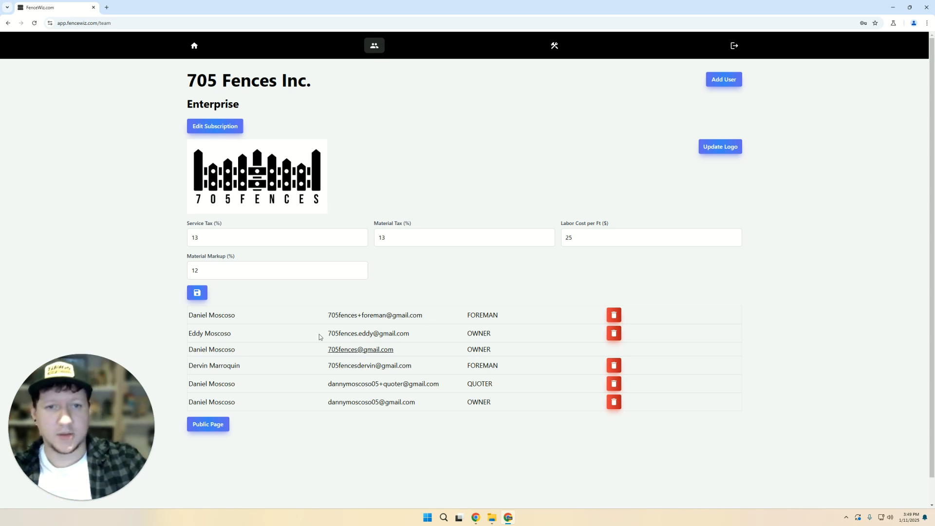
pyautogui.click(225, 127)
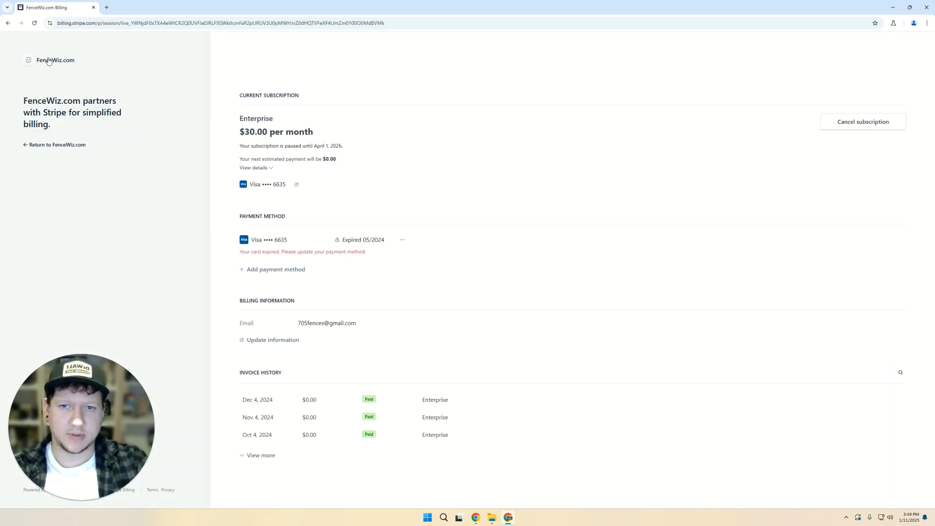
pyautogui.click(7, 24)
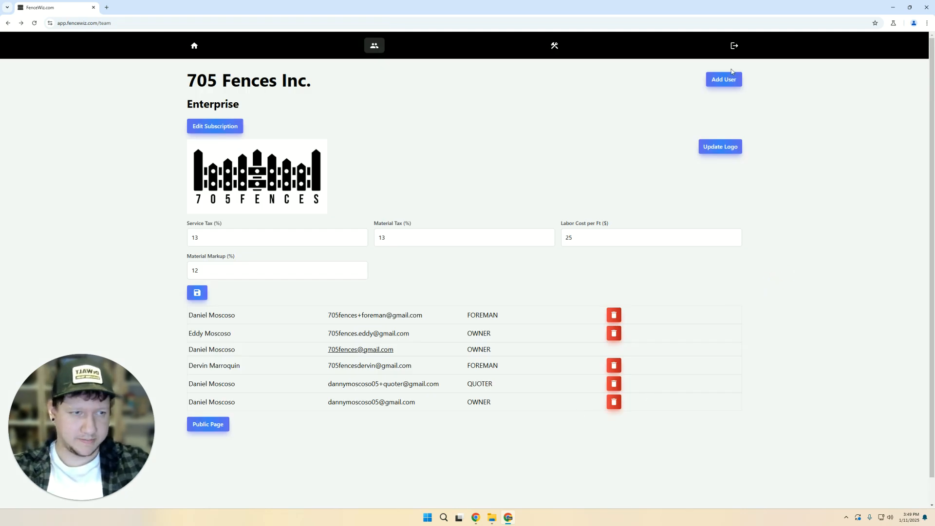
# - Dismiss the company logo file picker without choosing an image
pyautogui.click(720, 146)
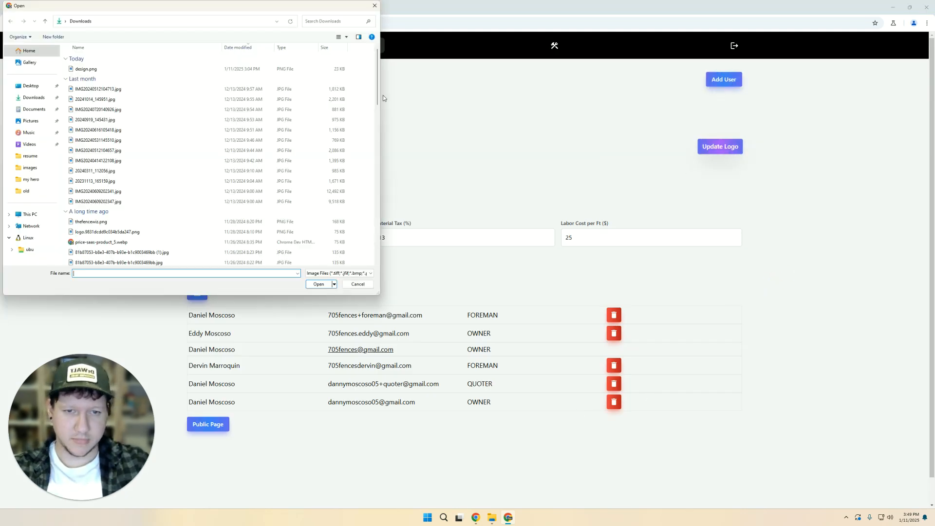
pyautogui.click(374, 6)
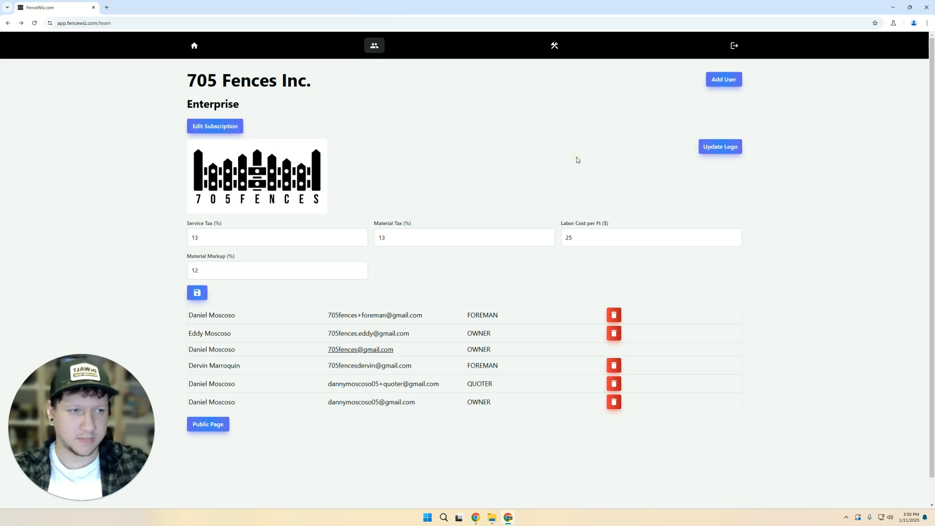
pyautogui.doubleClick(206, 81)
pyautogui.click(384, 99)
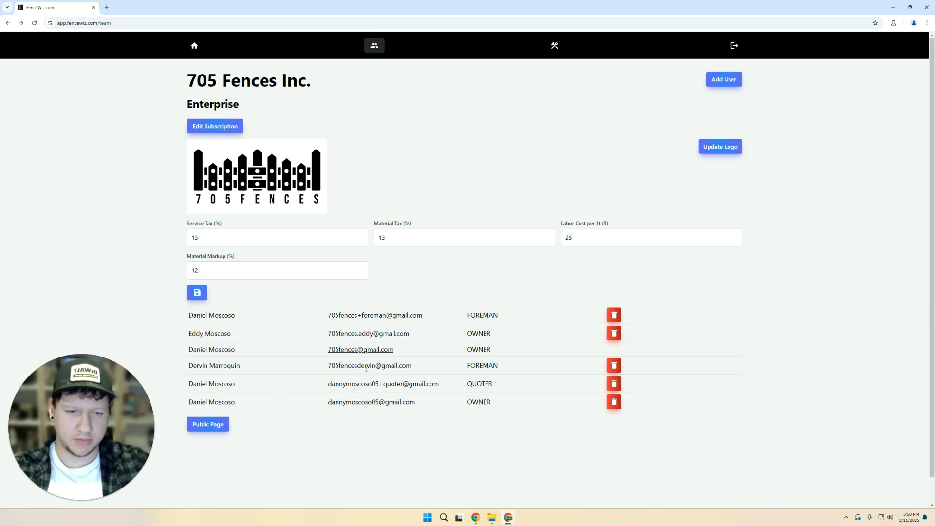
# - Select the quoter member's e-mail address in the team list
pyautogui.tripleClick(362, 386)
pyautogui.click(377, 404)
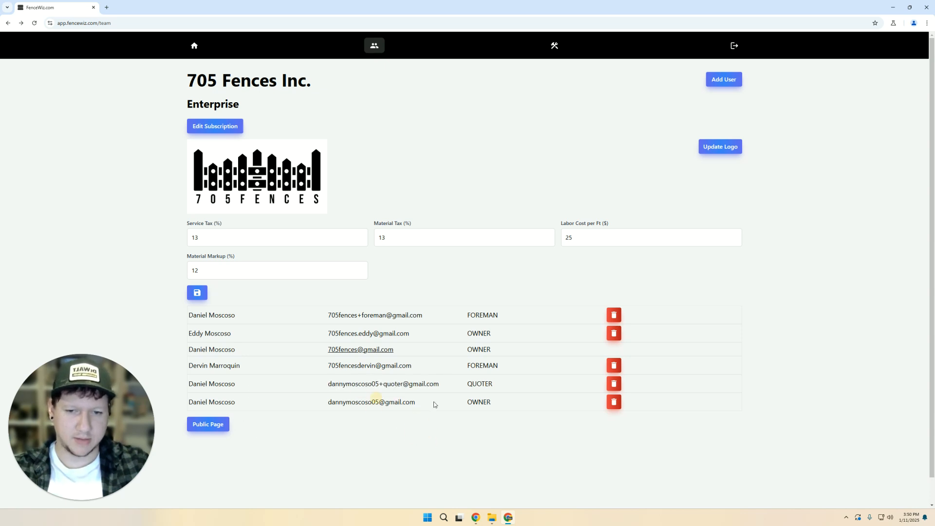
pyautogui.moveTo(477, 393); pyautogui.dragTo(317, 382)
pyautogui.click(377, 393)
pyautogui.tripleClick(369, 386)
pyautogui.hotkey('ctrl', 'c')
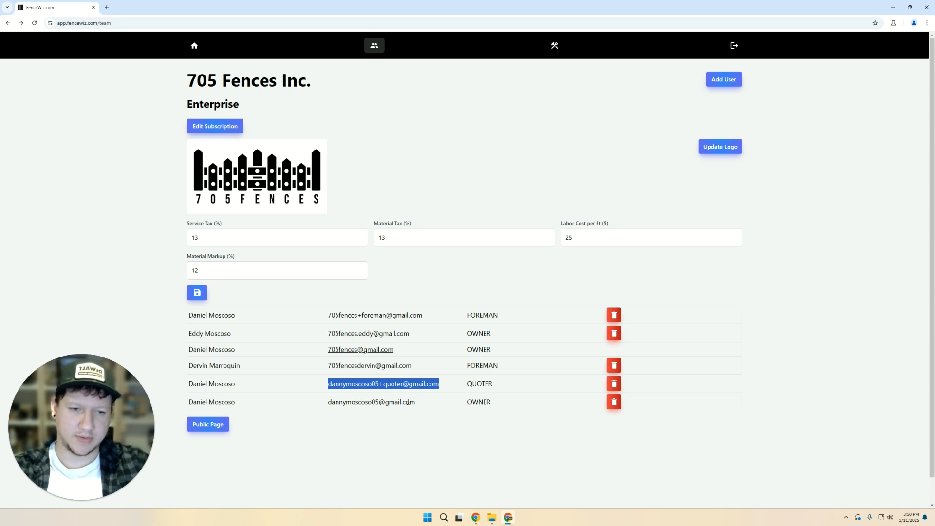
# - Log out of the owner account and sign in as the quoter using the copied e-mail
pyautogui.click(736, 45)
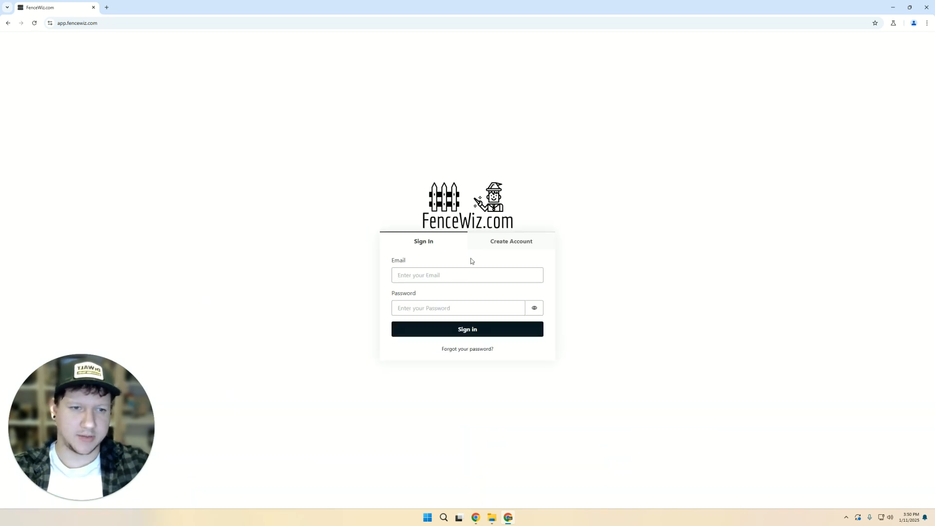
pyautogui.click(492, 276)
pyautogui.tripleClick(493, 275)
pyautogui.hotkey('ctrl', 'v')
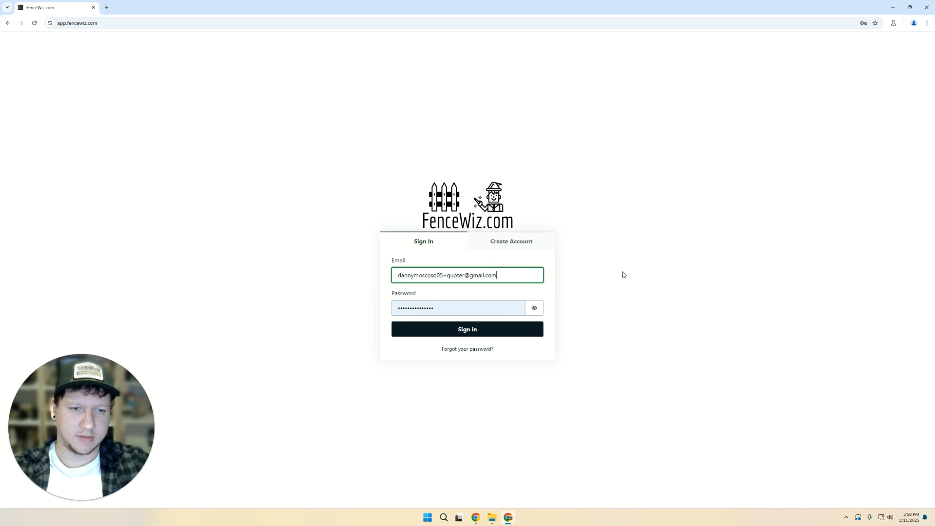
pyautogui.click(507, 334)
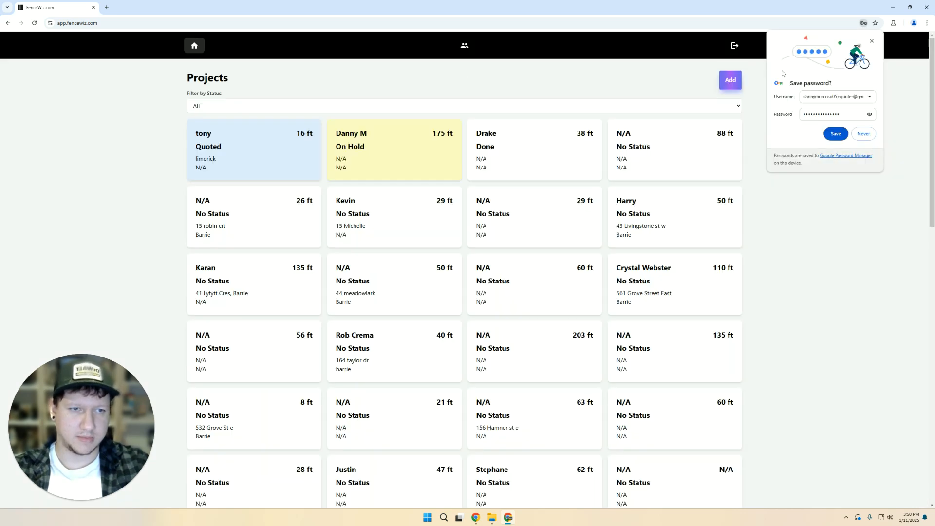
pyautogui.click(871, 38)
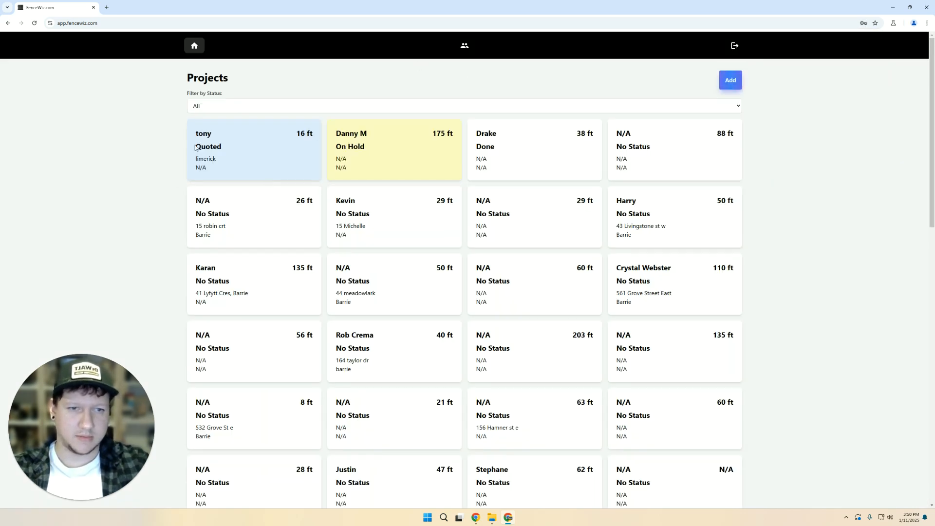
# - Review the quoter's team page with the Enterprise plan and six-member list, then return to projects
pyautogui.click(464, 45)
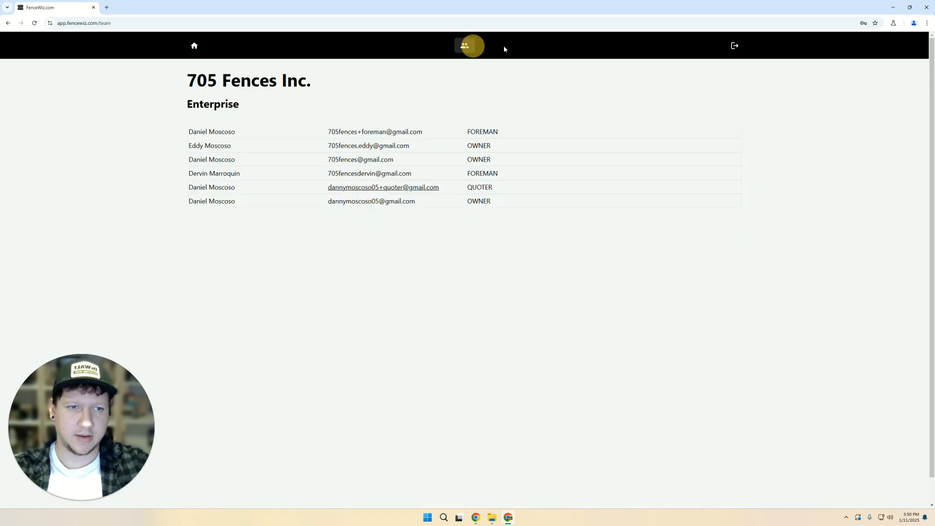
pyautogui.moveTo(500, 207); pyautogui.dragTo(47, 120)
pyautogui.click(485, 213)
pyautogui.moveTo(535, 217); pyautogui.dragTo(176, 124)
pyautogui.click(210, 118)
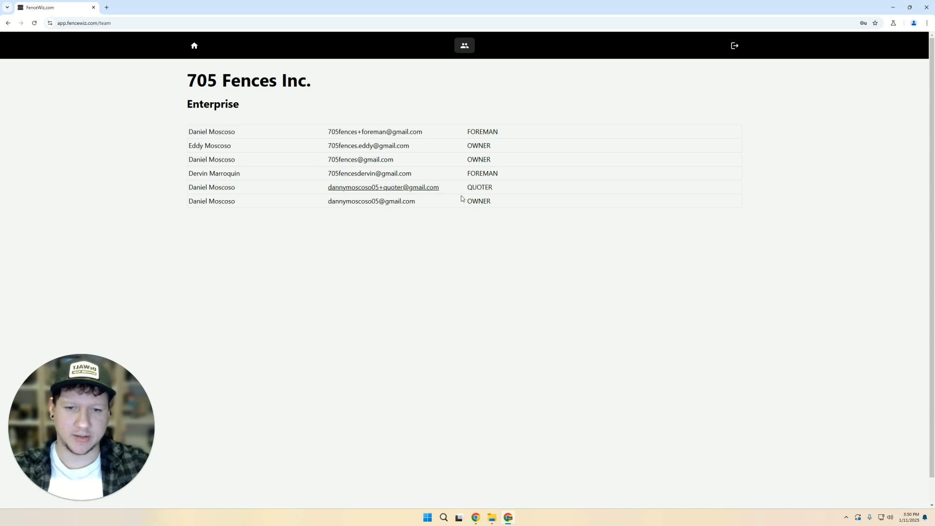
pyautogui.moveTo(505, 199); pyautogui.dragTo(193, 131)
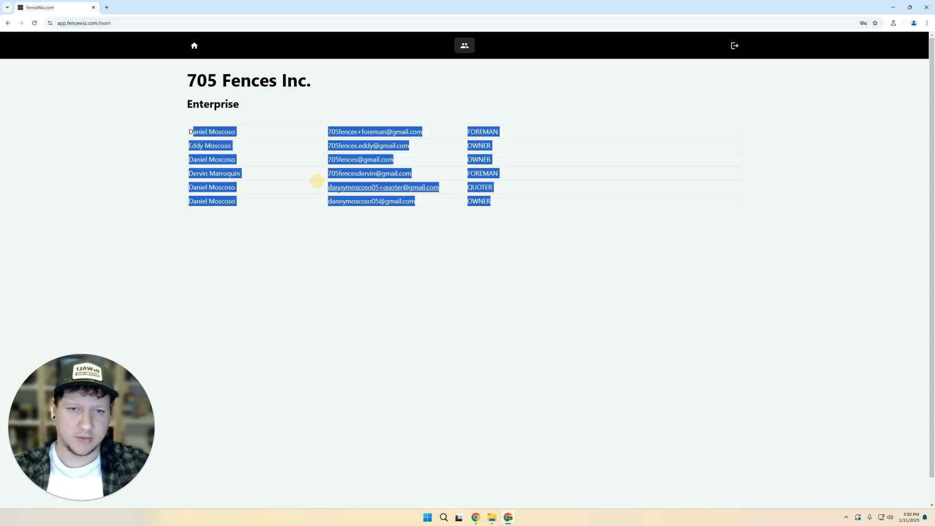
pyautogui.click(318, 182)
pyautogui.moveTo(478, 201); pyautogui.dragTo(102, 84)
pyautogui.click(307, 163)
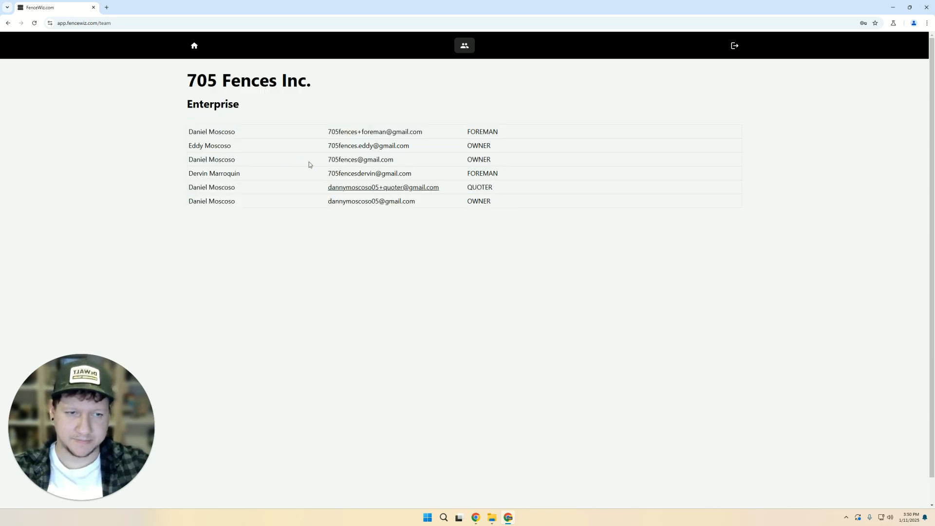
pyautogui.click(194, 45)
# - Open tony's quoted 16 ft project and scroll through its form, map and Quote card
pyautogui.click(233, 121)
pyautogui.scroll(-10, 135, 116)
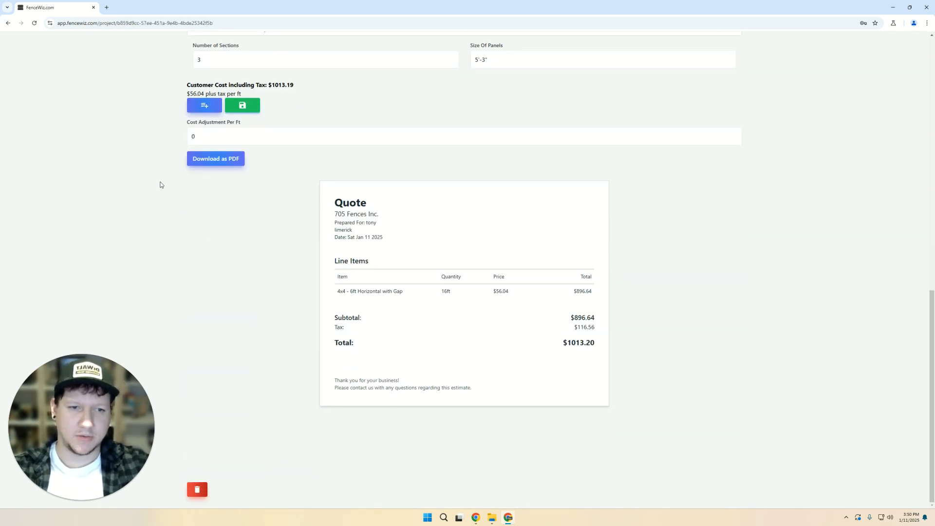
pyautogui.scroll(5, 160, 185)
pyautogui.scroll(-2, 124, 237)
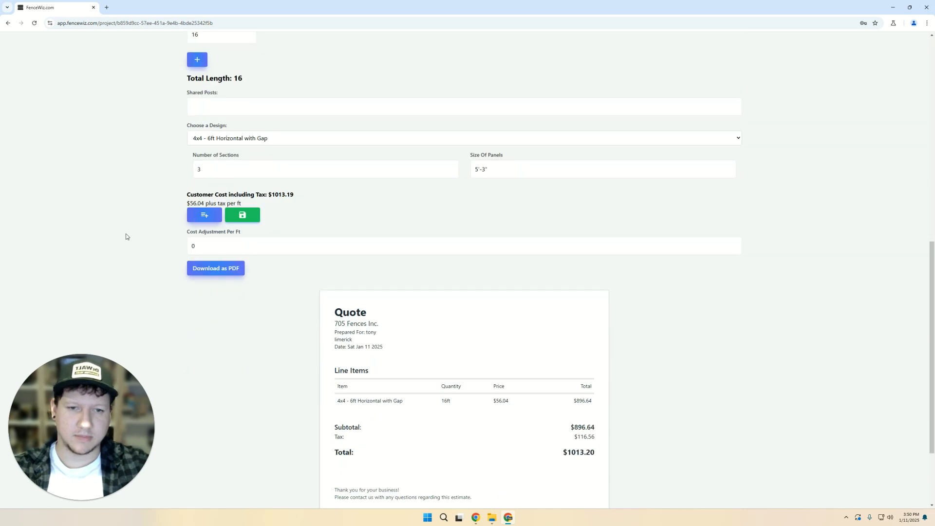
pyautogui.scroll(-2, 146, 239)
pyautogui.scroll(3, 226, 268)
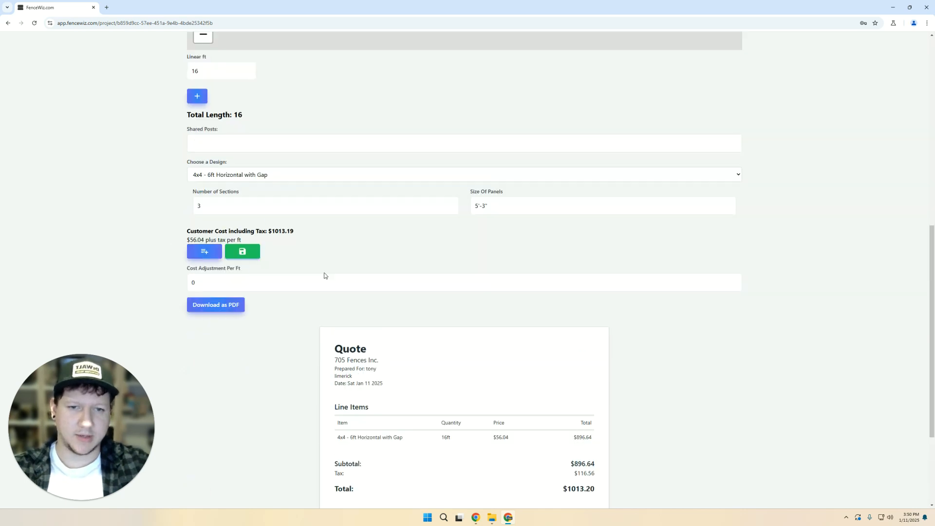
pyautogui.scroll(4, 166, 274)
pyautogui.scroll(4, 131, 261)
pyautogui.scroll(-6, 236, 280)
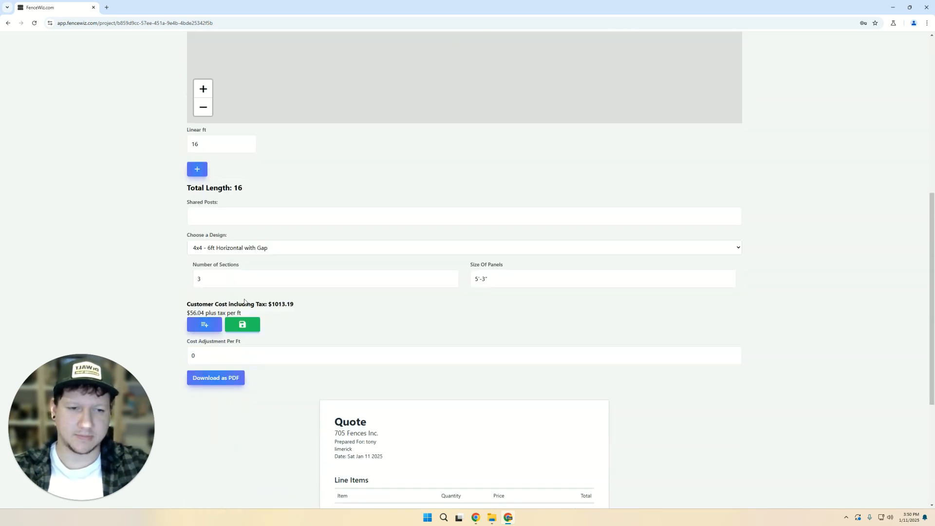
pyautogui.scroll(3, 261, 233)
pyautogui.scroll(1, 135, 171)
pyautogui.scroll(3, 121, 176)
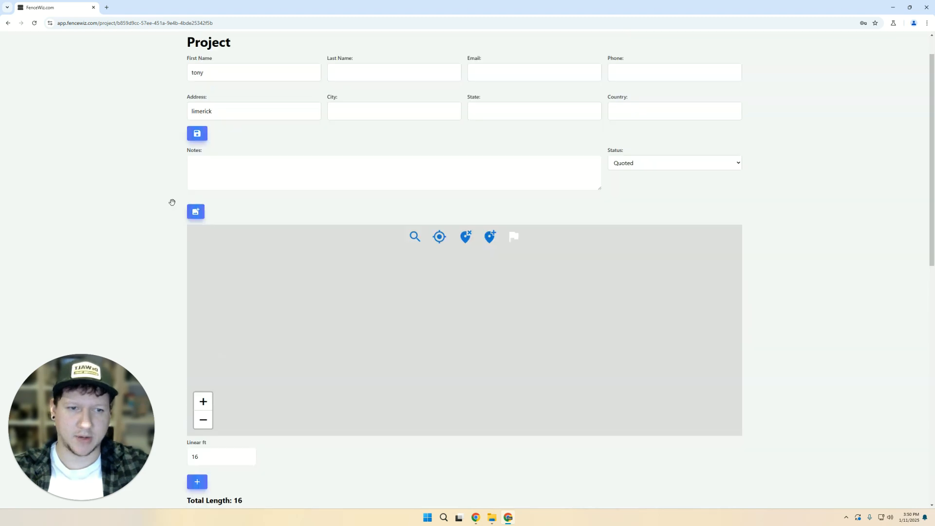
pyautogui.scroll(-9, 171, 225)
pyautogui.scroll(-3, 150, 252)
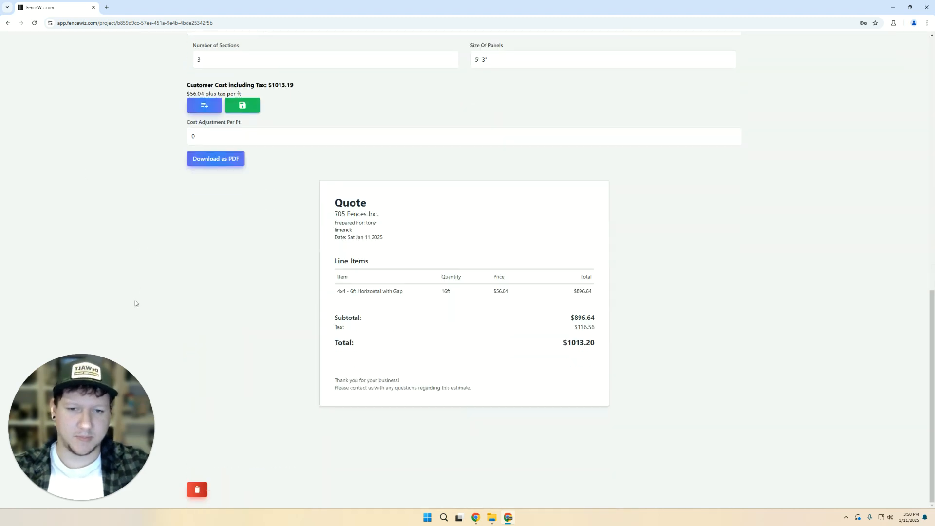
pyautogui.scroll(3, 254, 195)
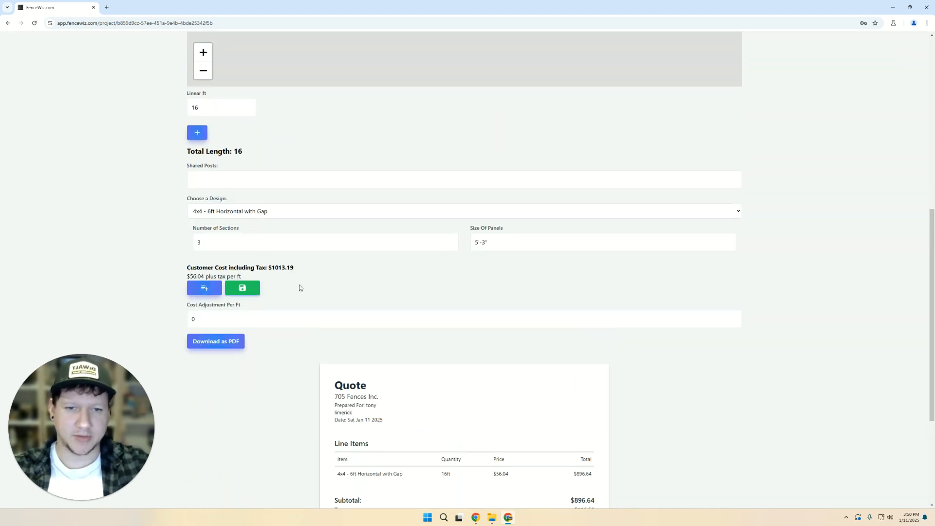
# - Highlight the customer cost line totalling $1013.20, then look over the quote again
pyautogui.moveTo(295, 267); pyautogui.dragTo(188, 268)
pyautogui.tripleClick(189, 269)
pyautogui.click(146, 277)
pyautogui.scroll(-3, 148, 277)
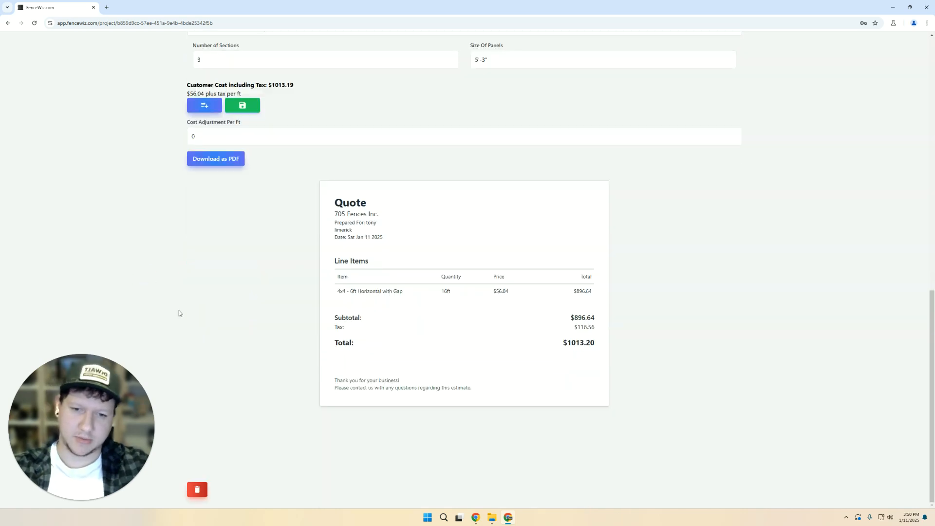
pyautogui.scroll(3, 179, 313)
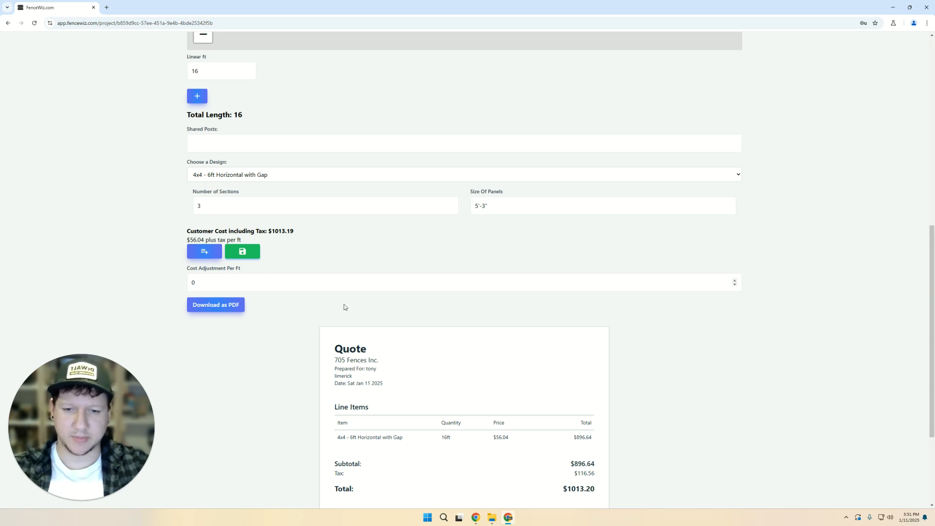
pyautogui.scroll(-3, 236, 369)
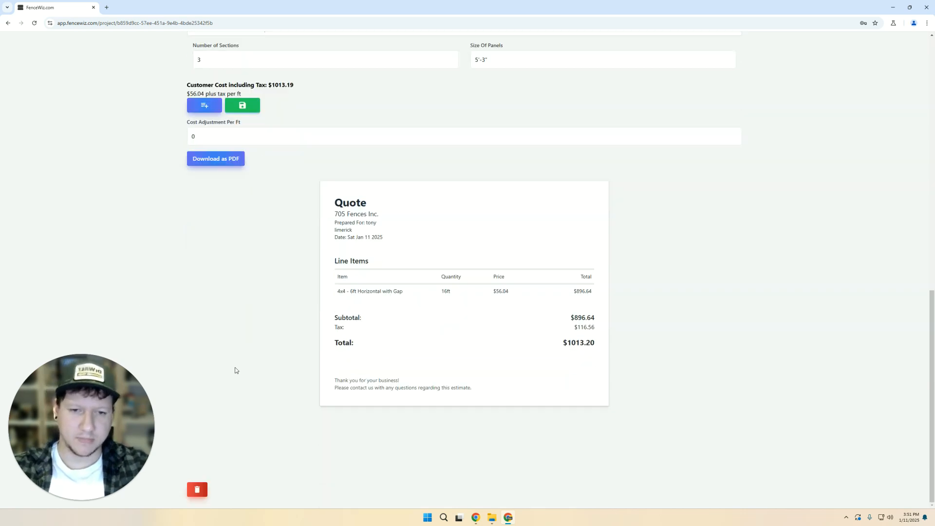
pyautogui.scroll(5, 179, 327)
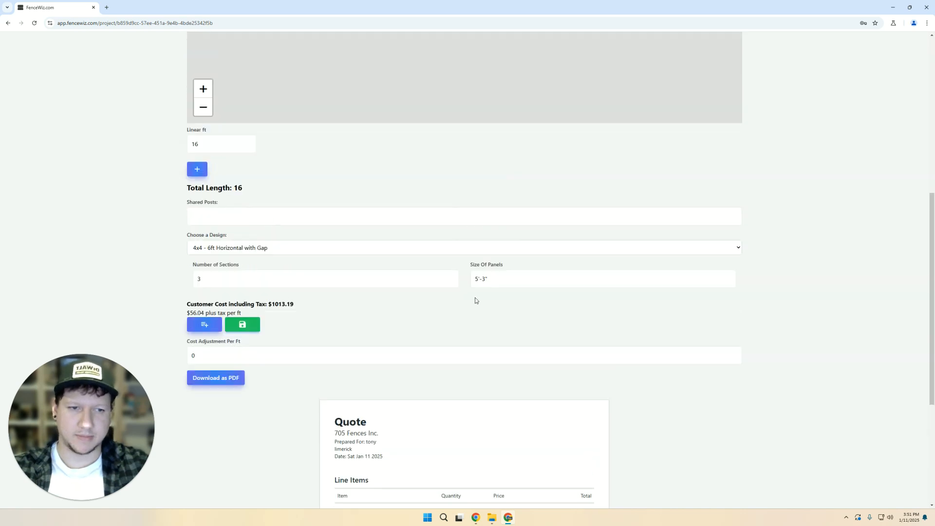
pyautogui.scroll(-5, 322, 348)
pyautogui.scroll(13, 104, 250)
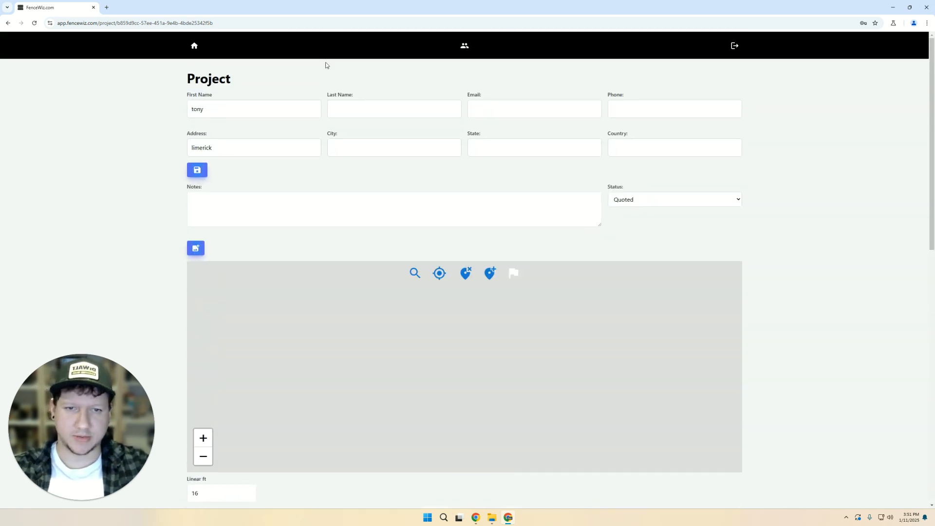
# - Glance at the team members page, then return to the projects list and check the status filter
pyautogui.click(464, 45)
pyautogui.click(205, 44)
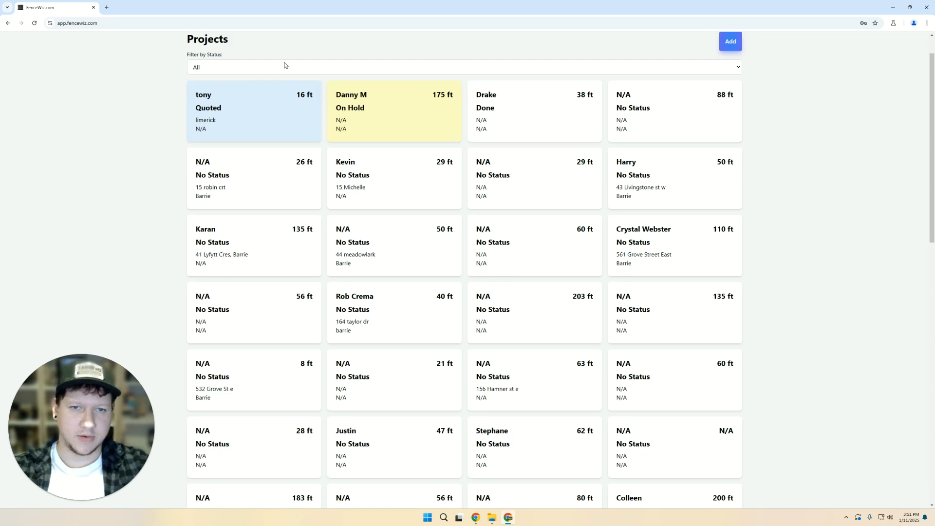
pyautogui.click(285, 63)
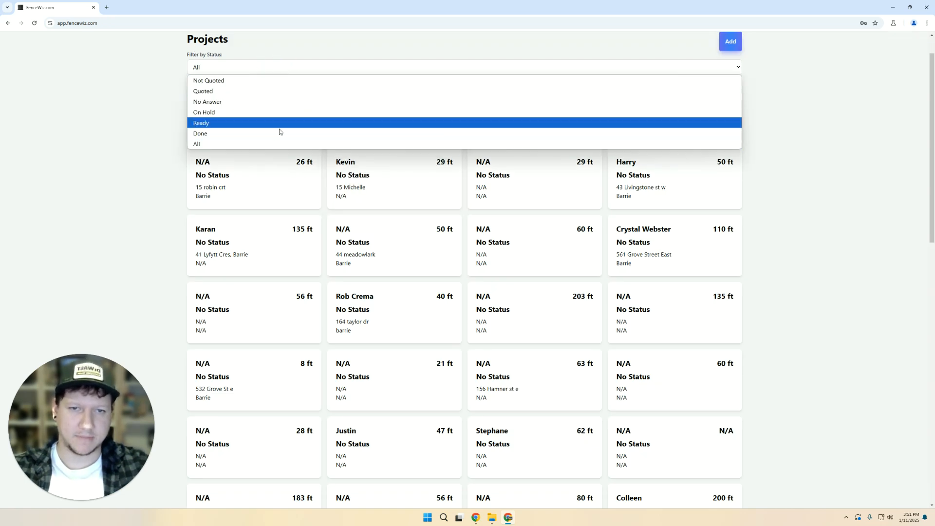
pyautogui.click(171, 95)
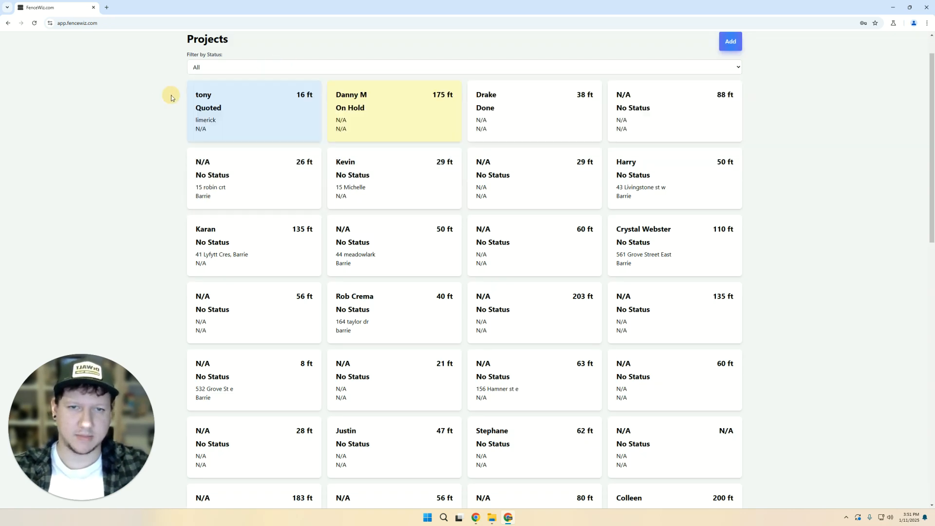
pyautogui.scroll(1, 175, 94)
# - Select the foreman's email in the team list, then sign out and autofill the saved sign-in
pyautogui.click(460, 47)
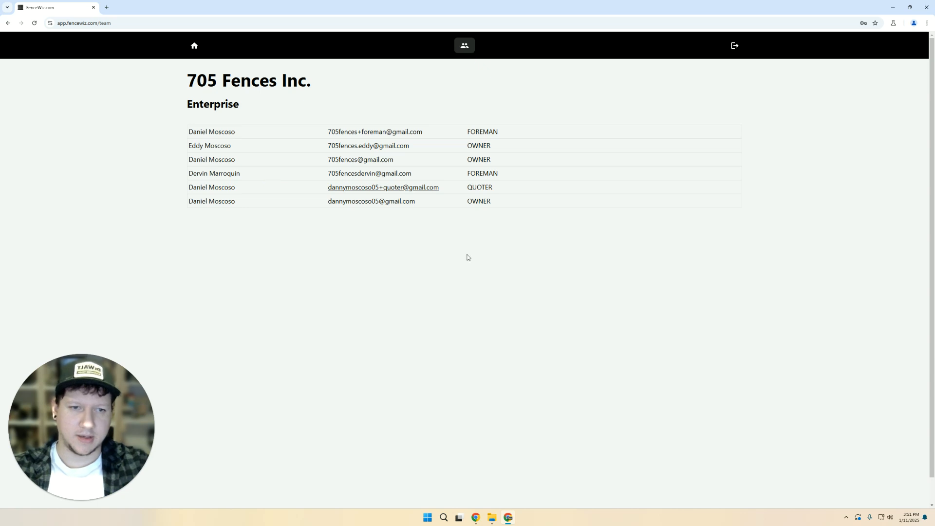
pyautogui.tripleClick(385, 130)
pyautogui.hotkey('ctrl', 'c')
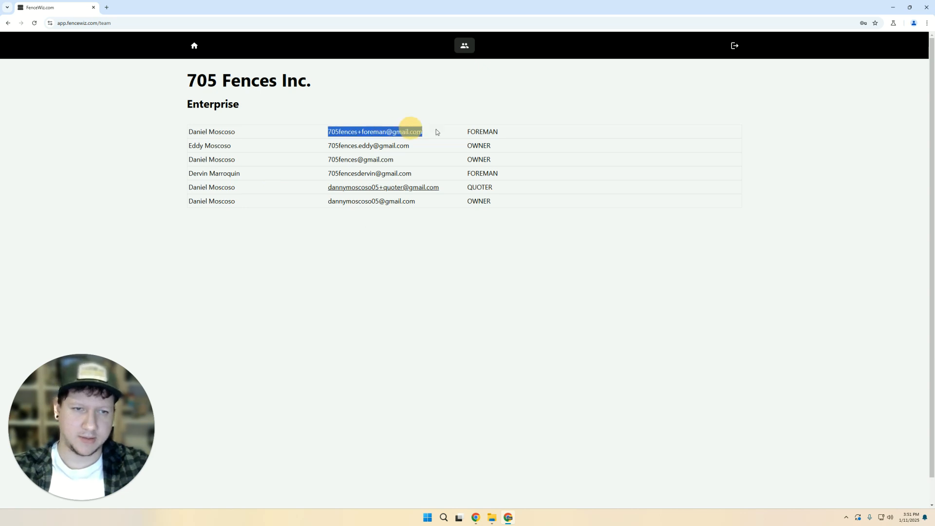
pyautogui.click(690, 164)
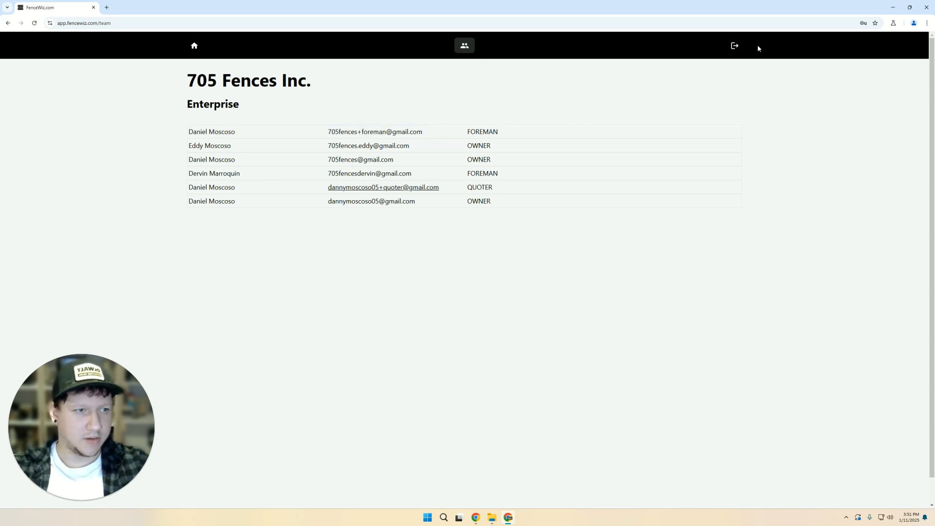
pyautogui.click(734, 45)
pyautogui.click(447, 274)
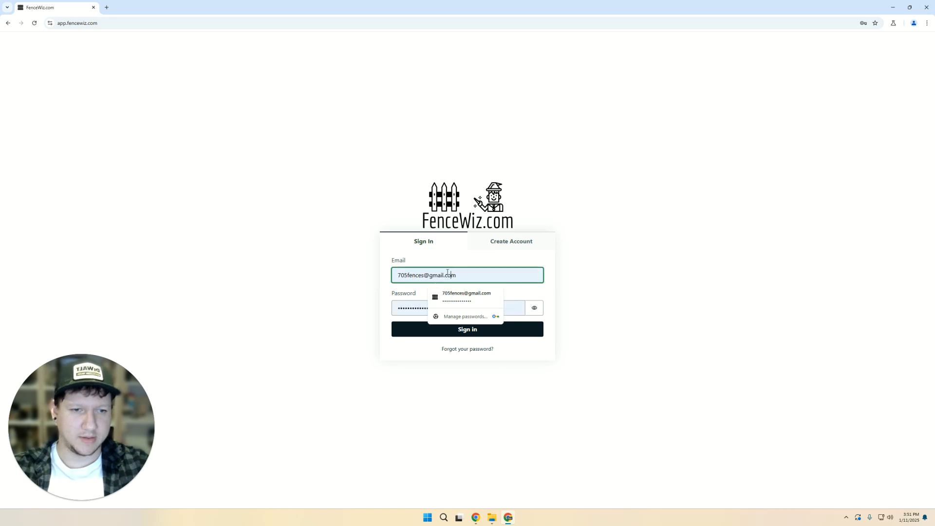
# - Sign in with the foreman account's email and dismiss the save-password offer
pyautogui.tripleClick(465, 275)
pyautogui.hotkey('ctrl', 'v')
pyautogui.press('Return')
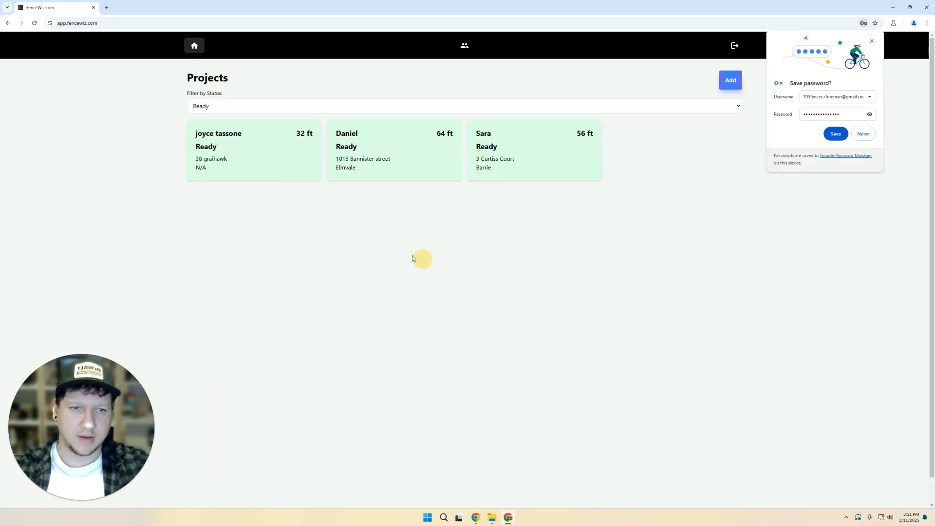
pyautogui.click(873, 40)
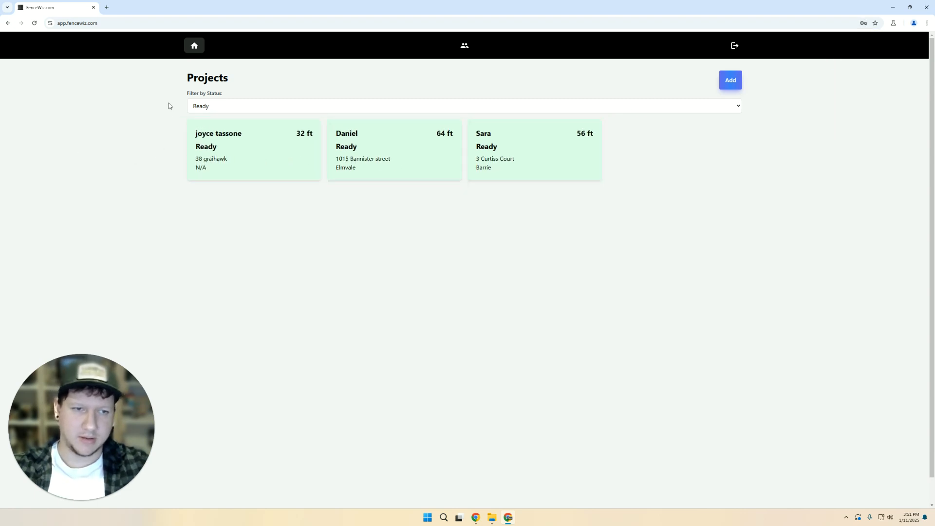
# - Filter the project list to show projects of all statuses
pyautogui.click(228, 106)
pyautogui.click(209, 182)
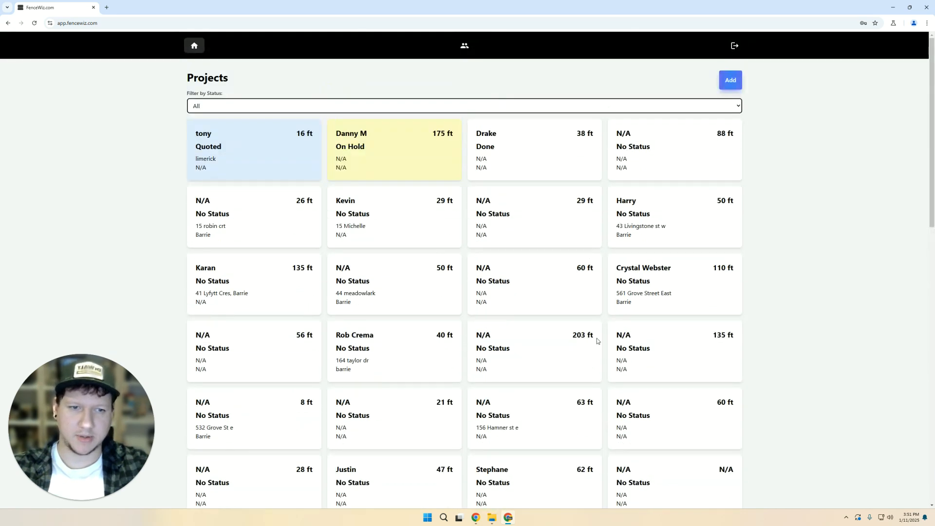
pyautogui.scroll(-8, 286, 293)
pyautogui.scroll(8, 286, 293)
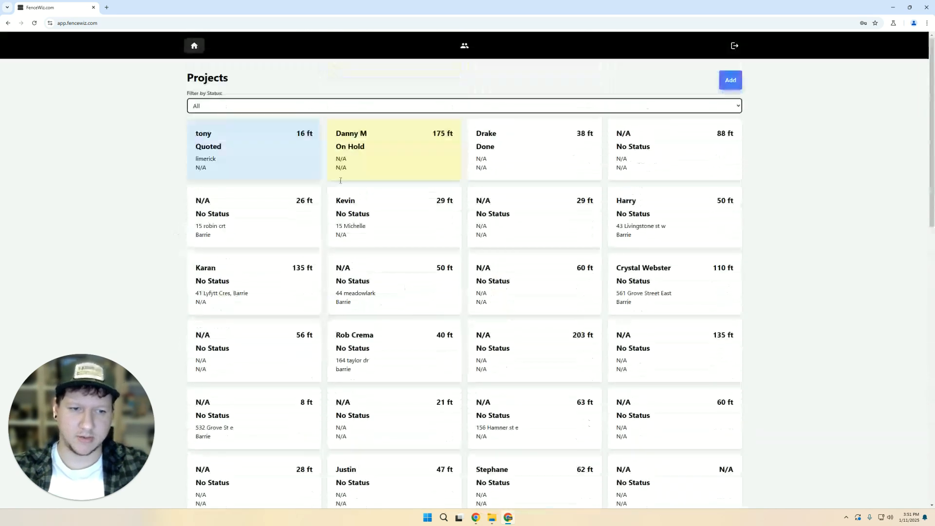
# - Review the members on the company team page, then open the 32 ft Ready project
pyautogui.click(465, 45)
pyautogui.moveTo(196, 118); pyautogui.dragTo(751, 213)
pyautogui.click(752, 212)
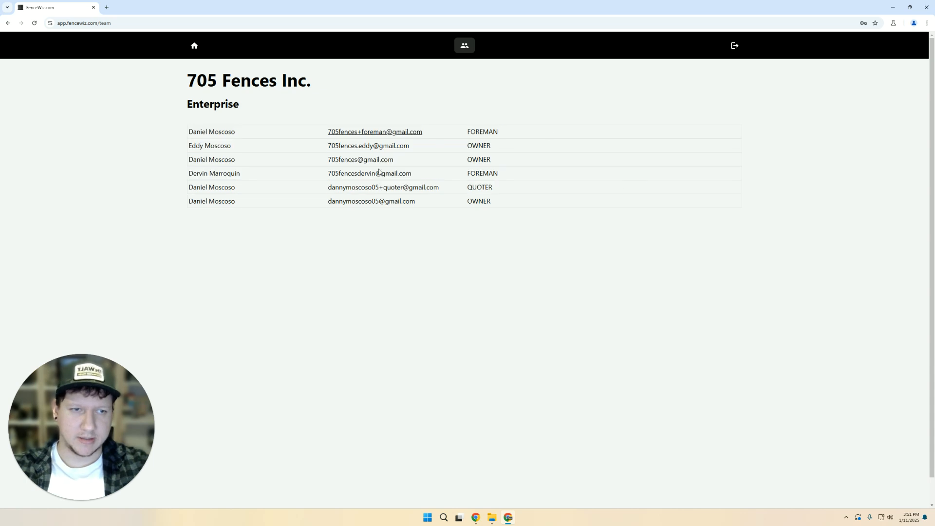
pyautogui.click(208, 122)
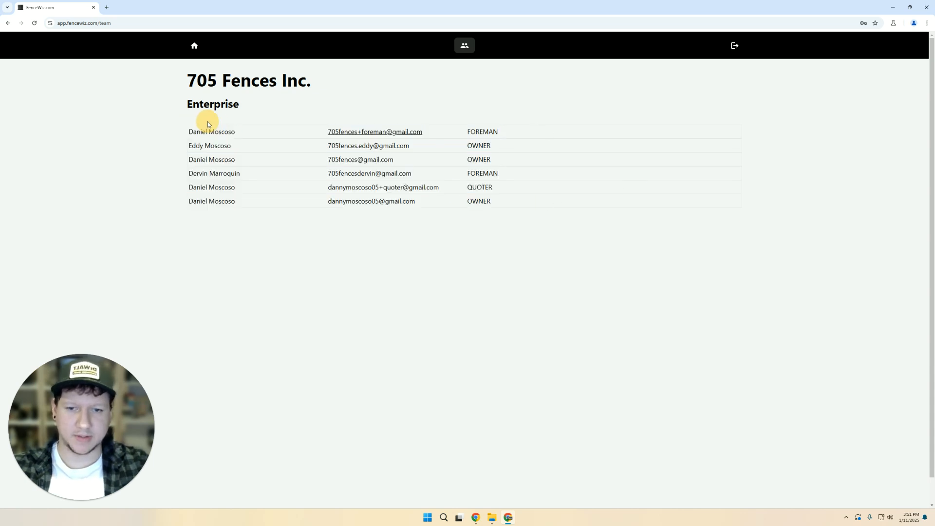
pyautogui.click(193, 46)
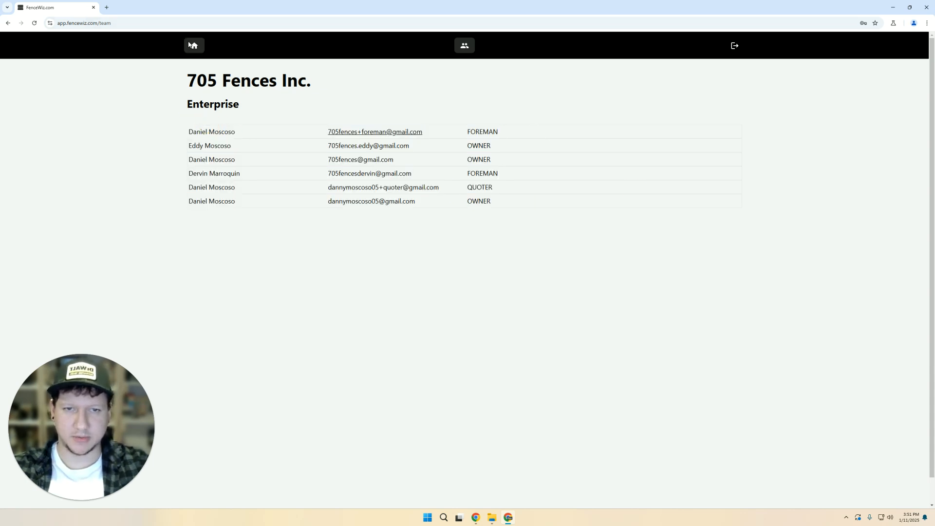
pyautogui.click(231, 188)
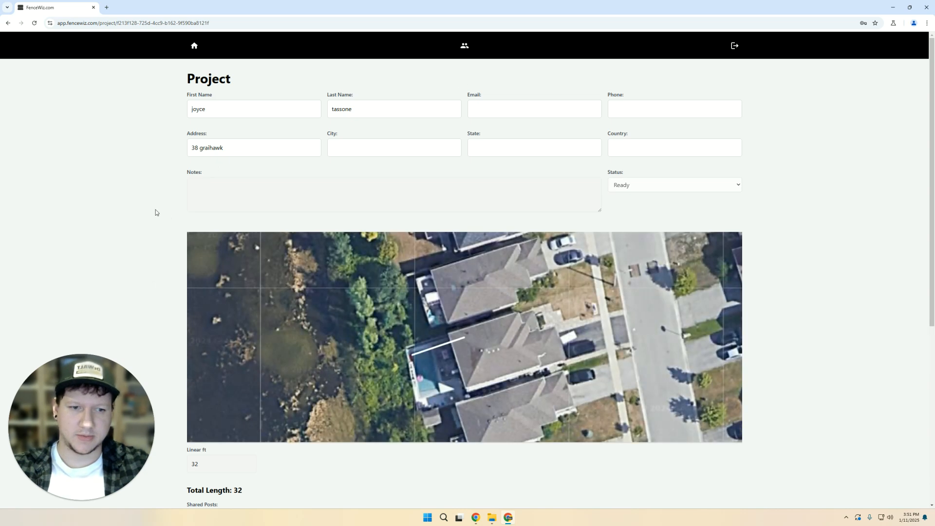
# - Scroll through the 32 ft Ready project's customer details, notes and aerial map
pyautogui.scroll(-3, 153, 212)
pyautogui.scroll(3, 152, 214)
pyautogui.click(236, 182)
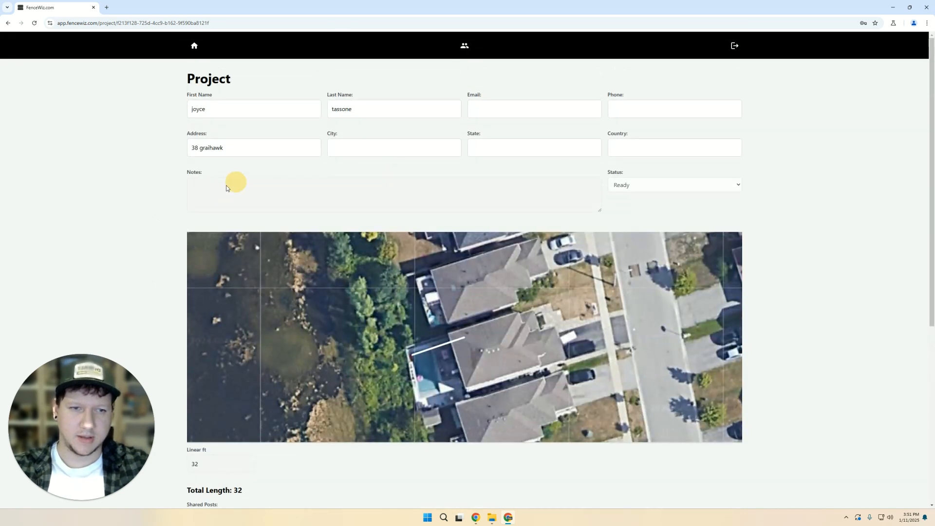
pyautogui.scroll(-4, 153, 186)
pyautogui.scroll(-2, 152, 189)
pyautogui.scroll(6, 153, 188)
pyautogui.click(247, 78)
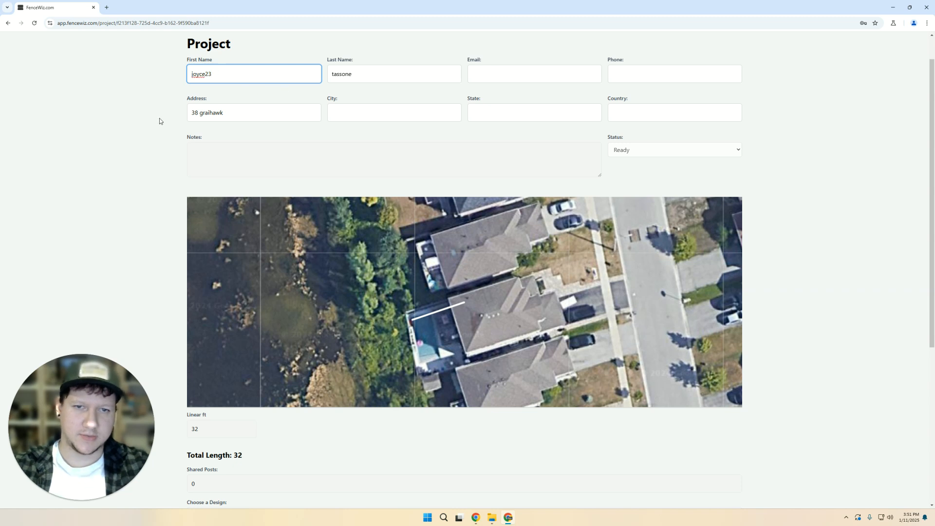
pyautogui.scroll(-5, 138, 333)
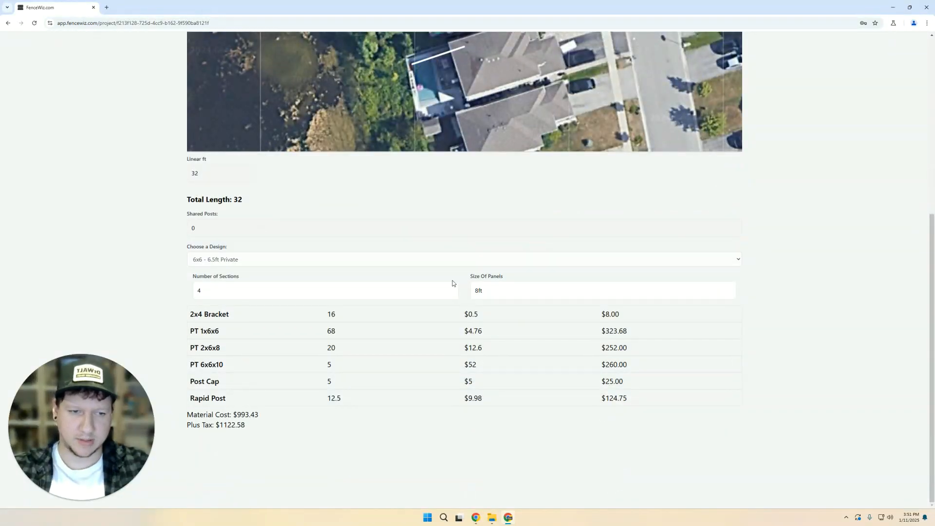
# - Highlight the materials table and cost totals, then return to the company team page
pyautogui.moveTo(460, 283); pyautogui.dragTo(626, 396)
pyautogui.click(646, 426)
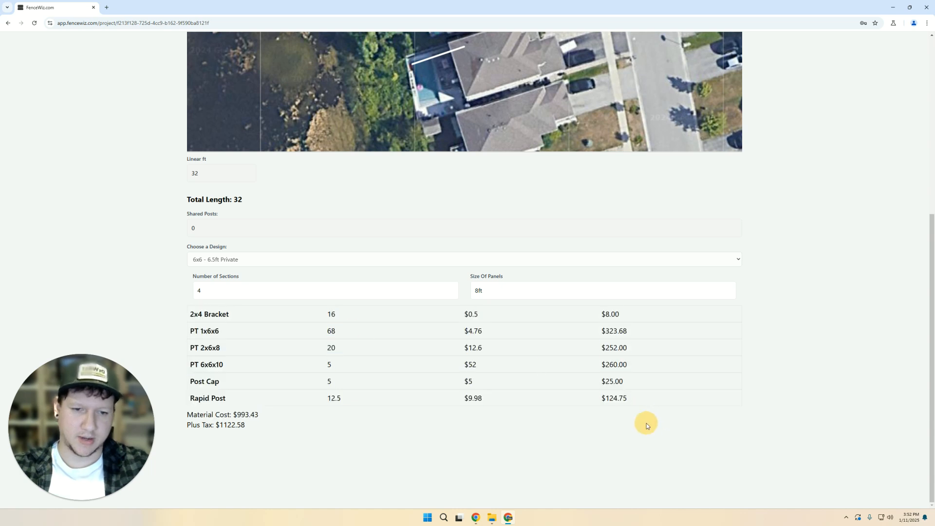
pyautogui.moveTo(266, 425); pyautogui.dragTo(653, 405)
pyautogui.click(316, 328)
pyautogui.click(652, 405)
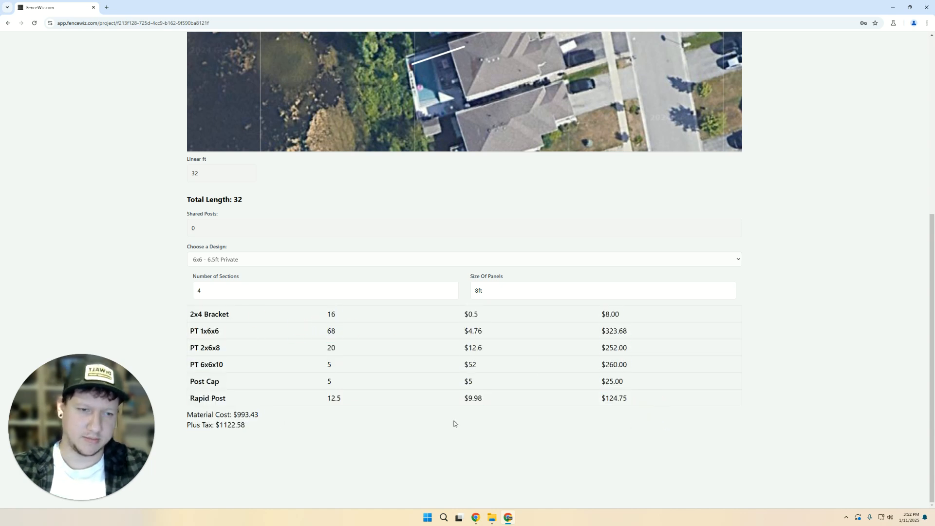
pyautogui.scroll(6, 177, 354)
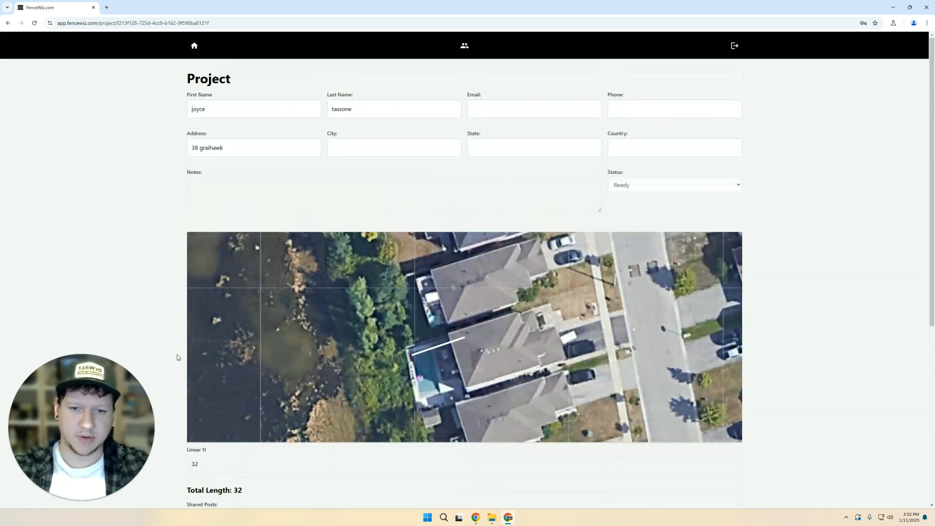
pyautogui.scroll(-5, 798, 248)
pyautogui.scroll(5, 802, 243)
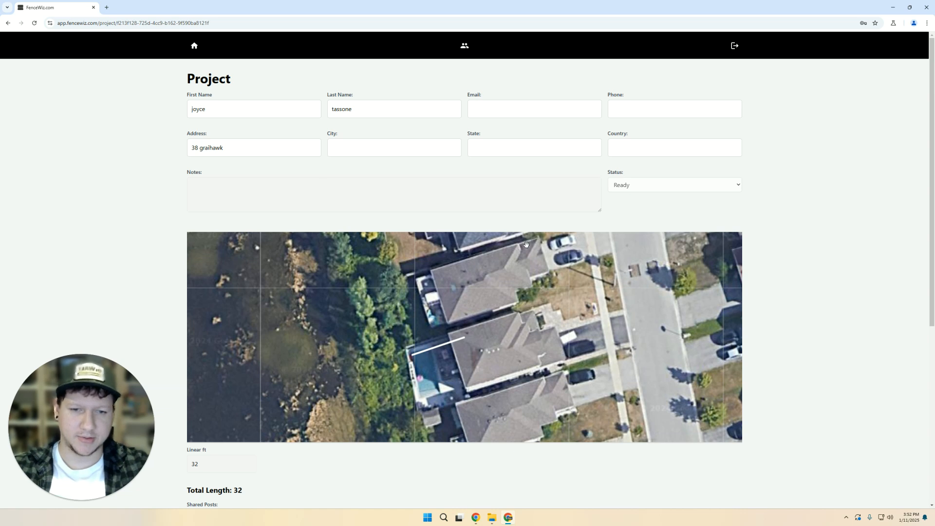
pyautogui.click(460, 50)
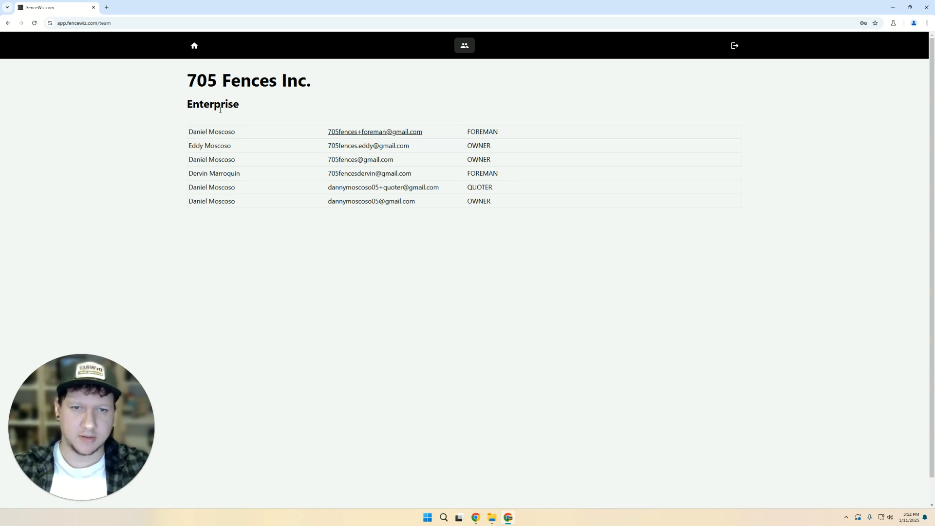
# - Sign out and sign back in as the installer by adding +installer to the saved email
pyautogui.click(734, 45)
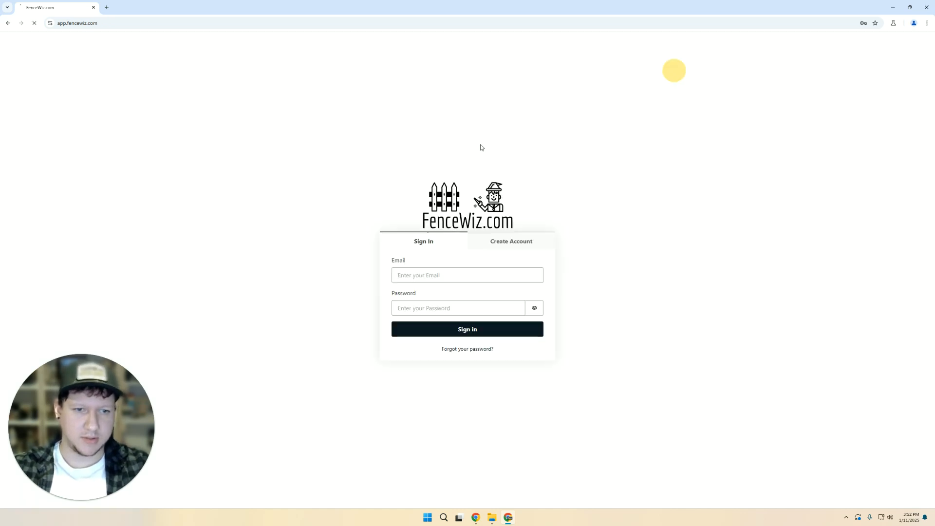
pyautogui.click(425, 270)
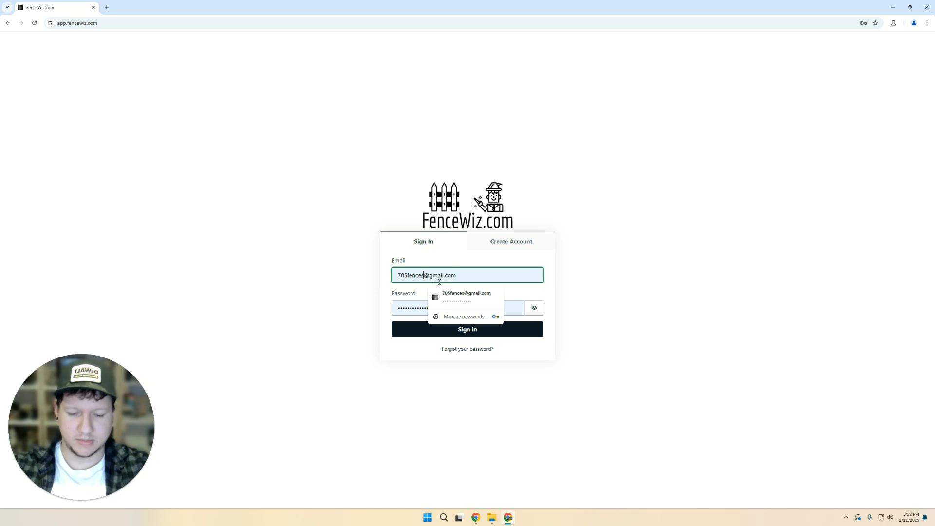
pyautogui.write('+')
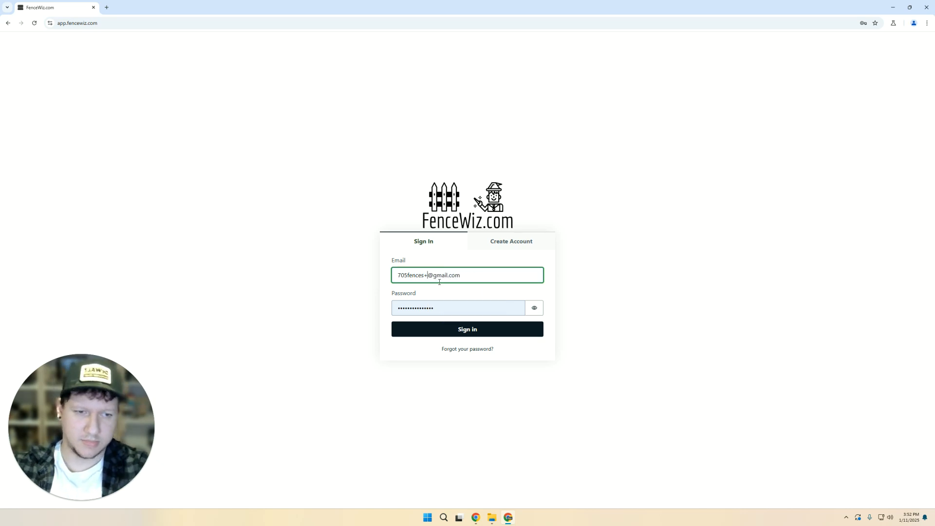
pyautogui.write('installer')
pyautogui.press('Return')
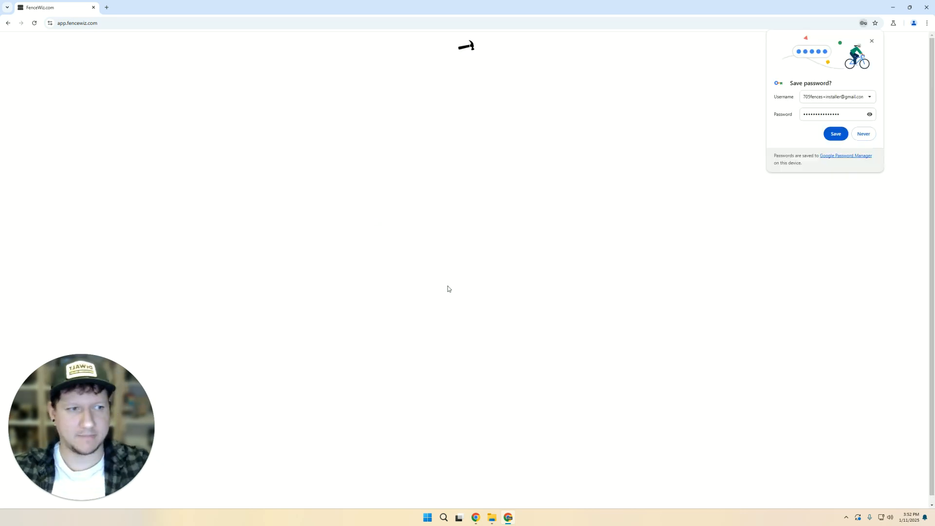
pyautogui.click(871, 42)
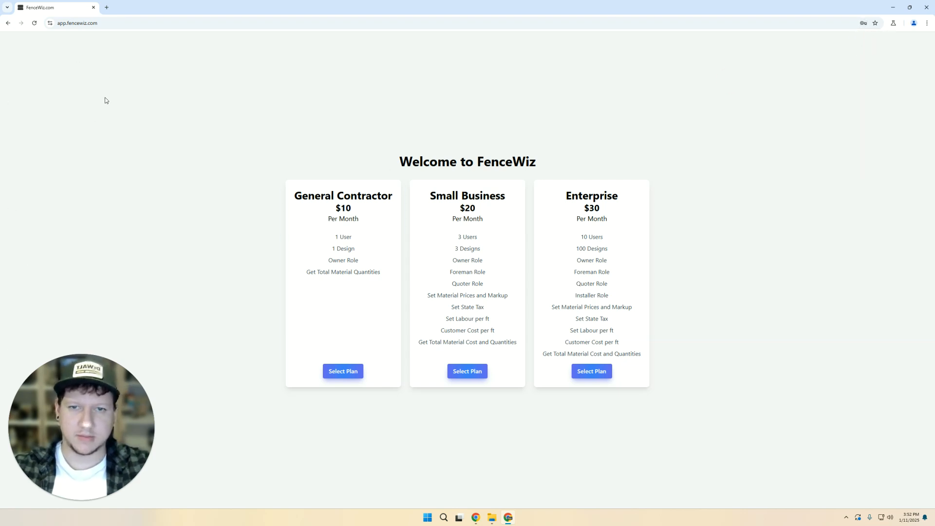
pyautogui.moveTo(79, 413); pyautogui.dragTo(110, 100)
pyautogui.moveTo(148, 131); pyautogui.dragTo(128, 129)
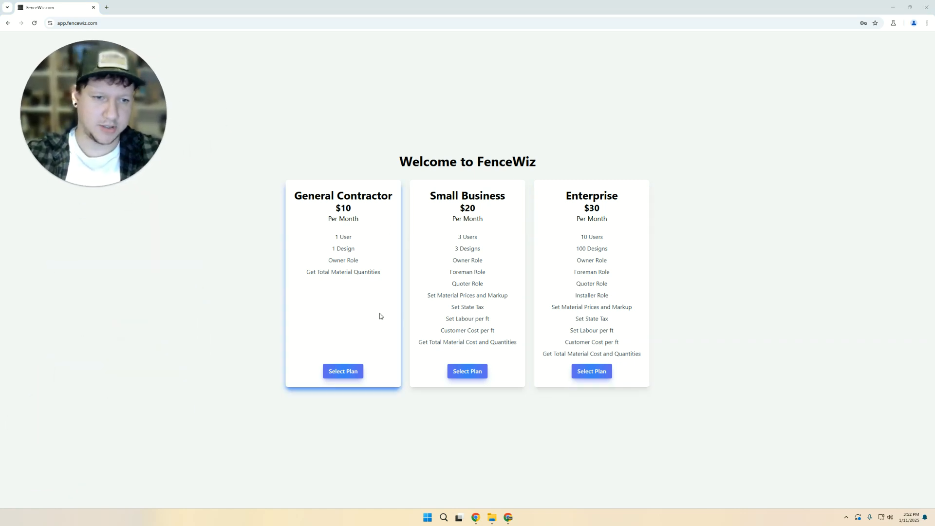
pyautogui.moveTo(112, 137)
pyautogui.mouseDown()
pyautogui.moveTo(132, 145)
pyautogui.moveTo(105, 139)
pyautogui.mouseUp()
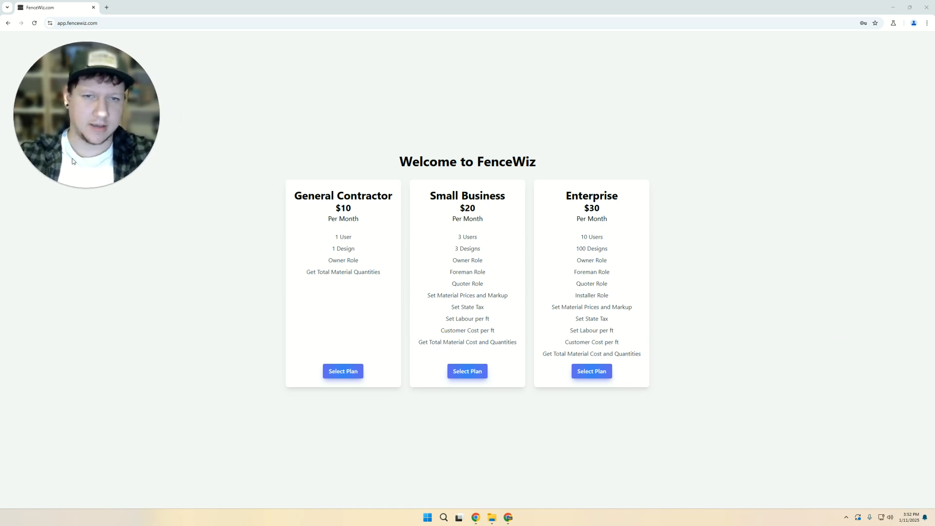
pyautogui.moveTo(103, 116); pyautogui.dragTo(112, 379)
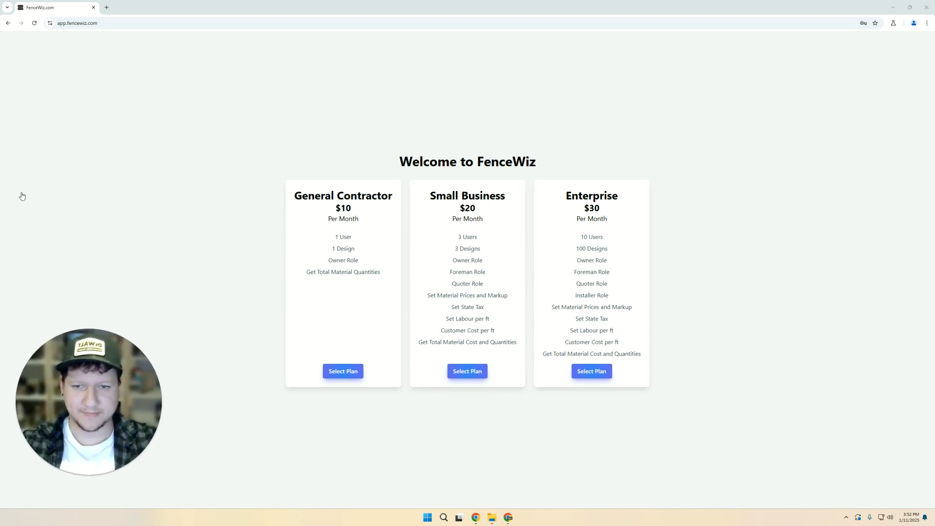